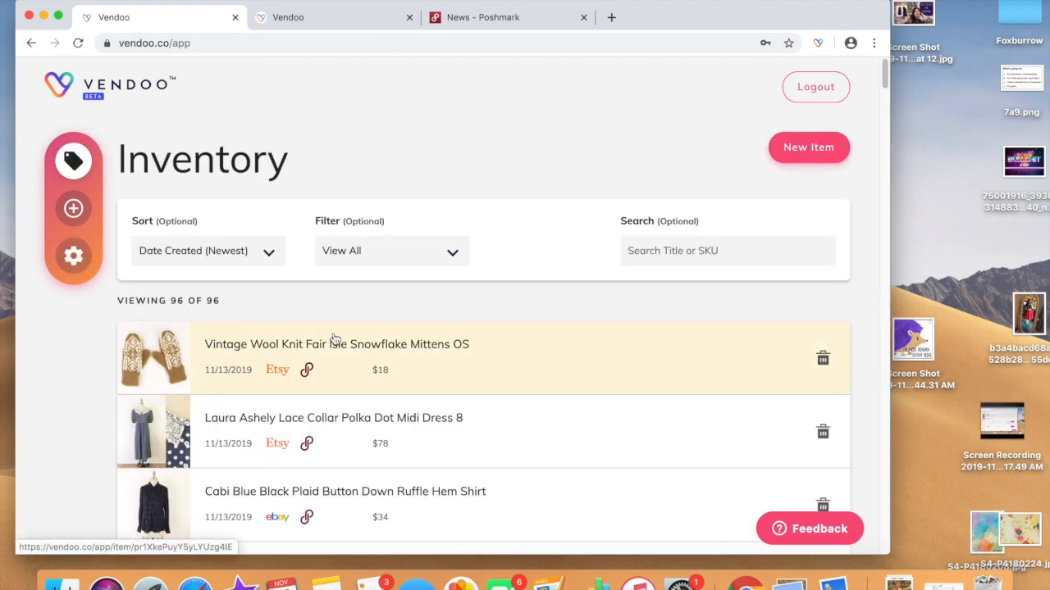
Start a new item with an import from Poshmark and close the already listed mittens item's tab
click(74, 210)
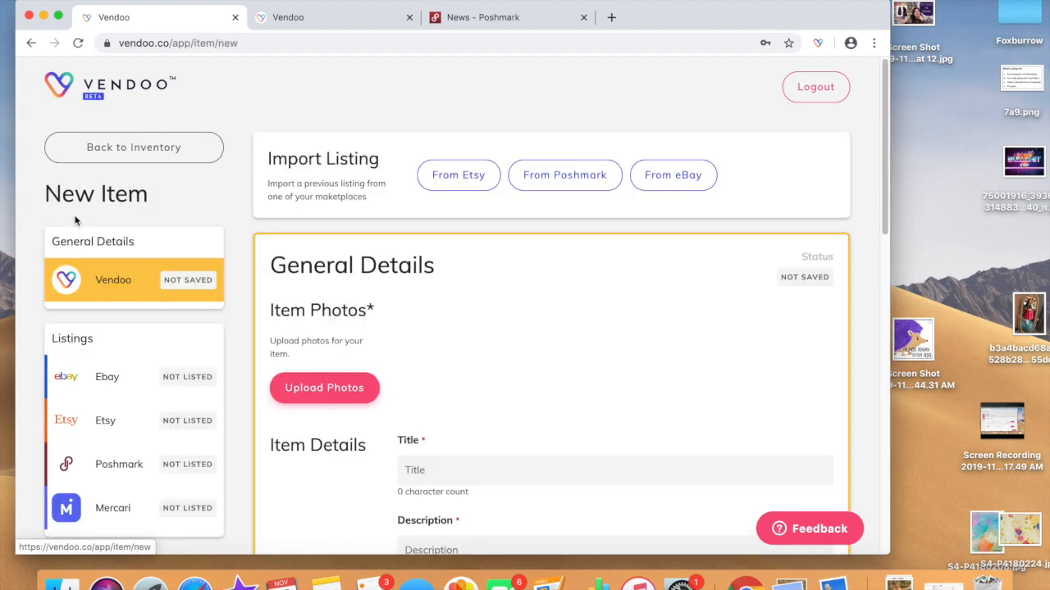
click(572, 184)
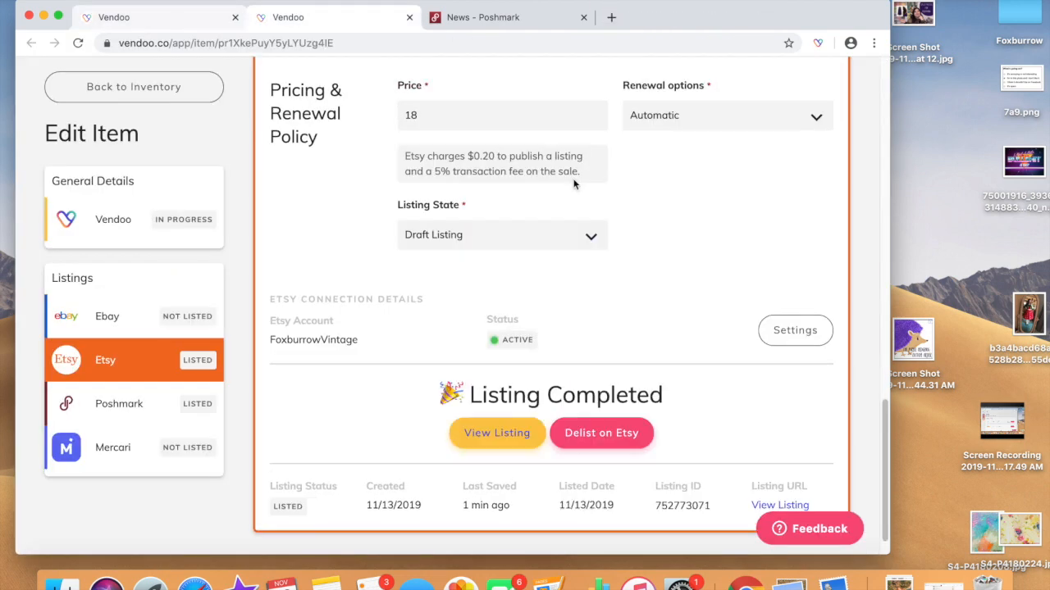
click(407, 17)
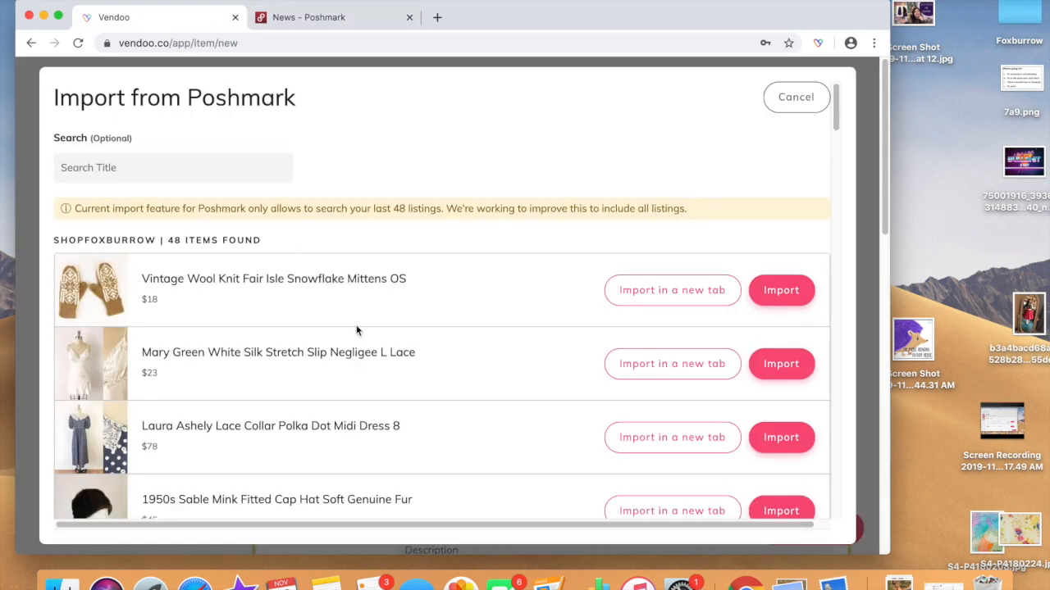
Find the Vintage Embroidered Velvet Vest Purple Pink Floral in the Poshmark listings and try to import it in a new tab
scroll(356, 328, down, 1)
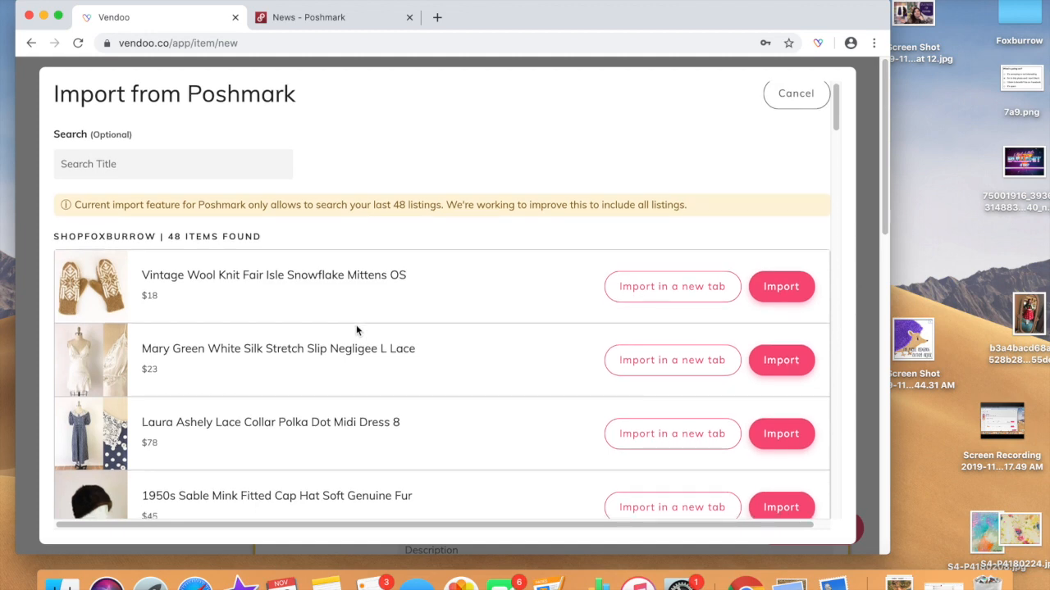
scroll(356, 328, down, 4)
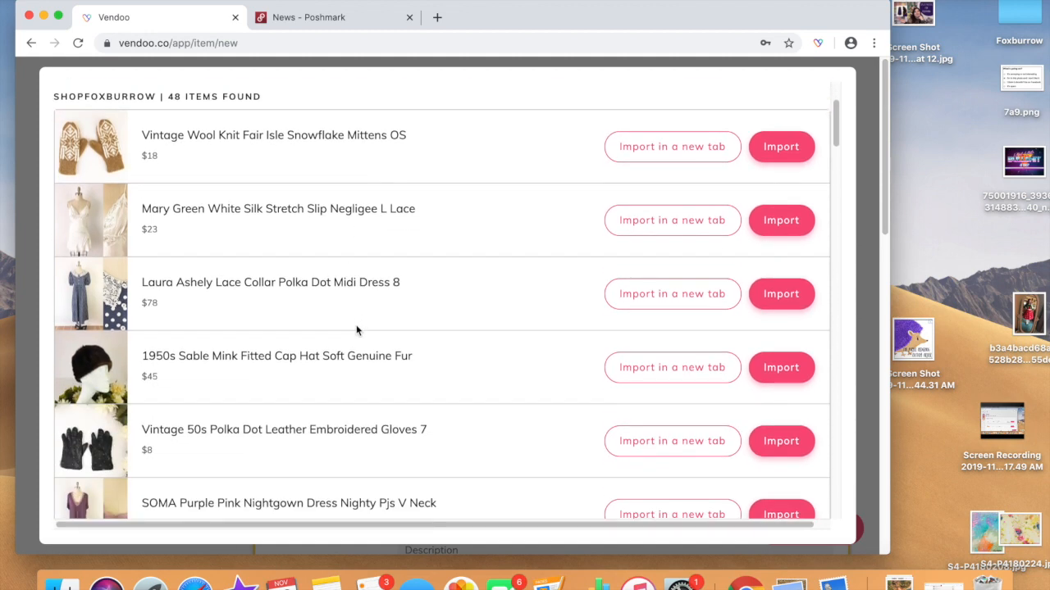
scroll(356, 330, down, 10)
scroll(356, 329, down, 10)
scroll(356, 330, down, 4)
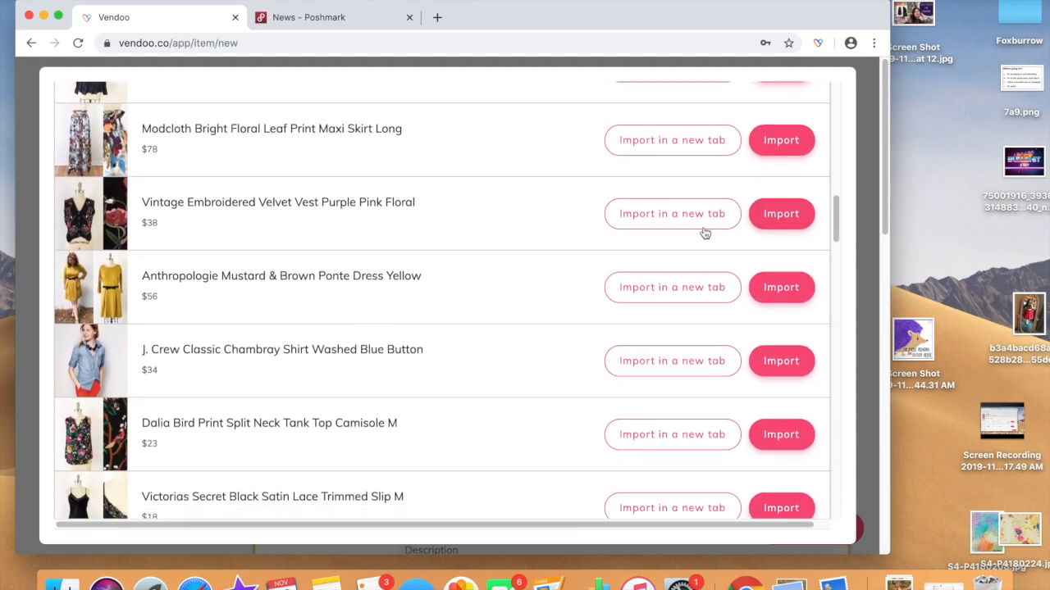
click(701, 221)
click(743, 49)
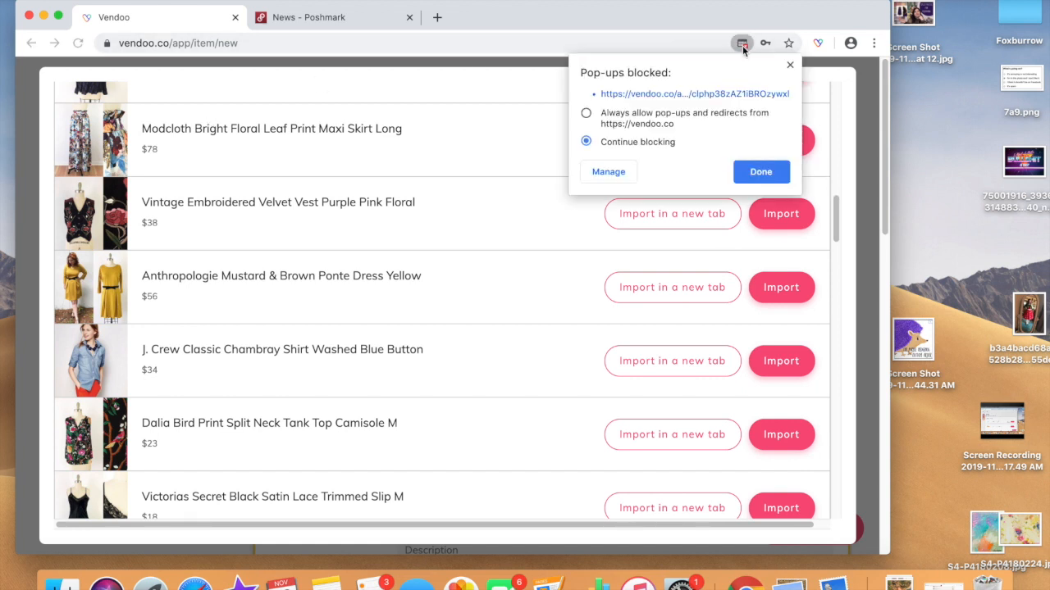
click(644, 117)
click(760, 170)
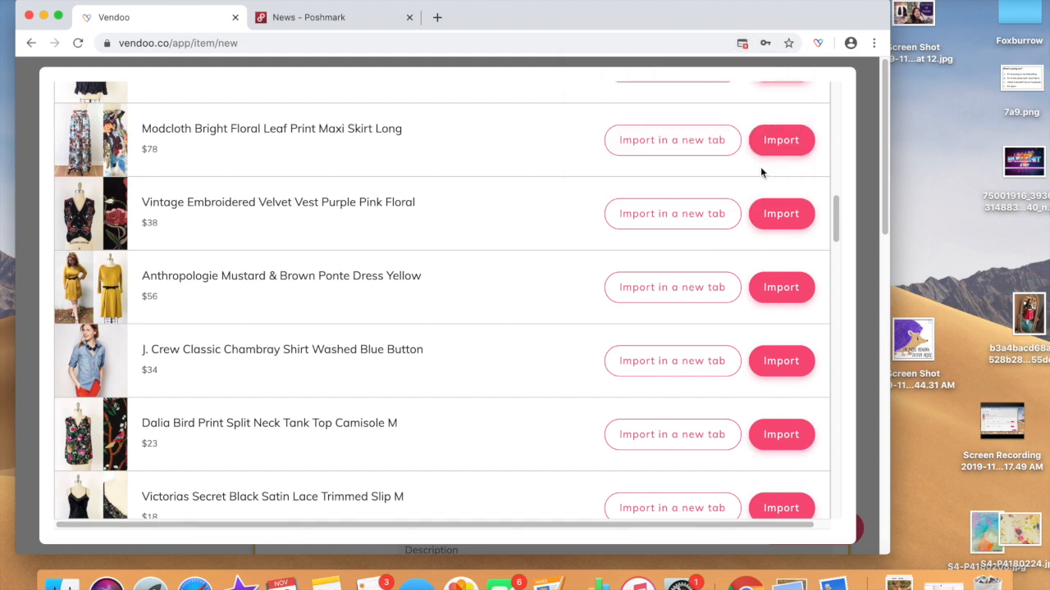
Import the Vintage Embroidered Velvet Vest in a new tab and open the imported item's Etsy details
click(616, 212)
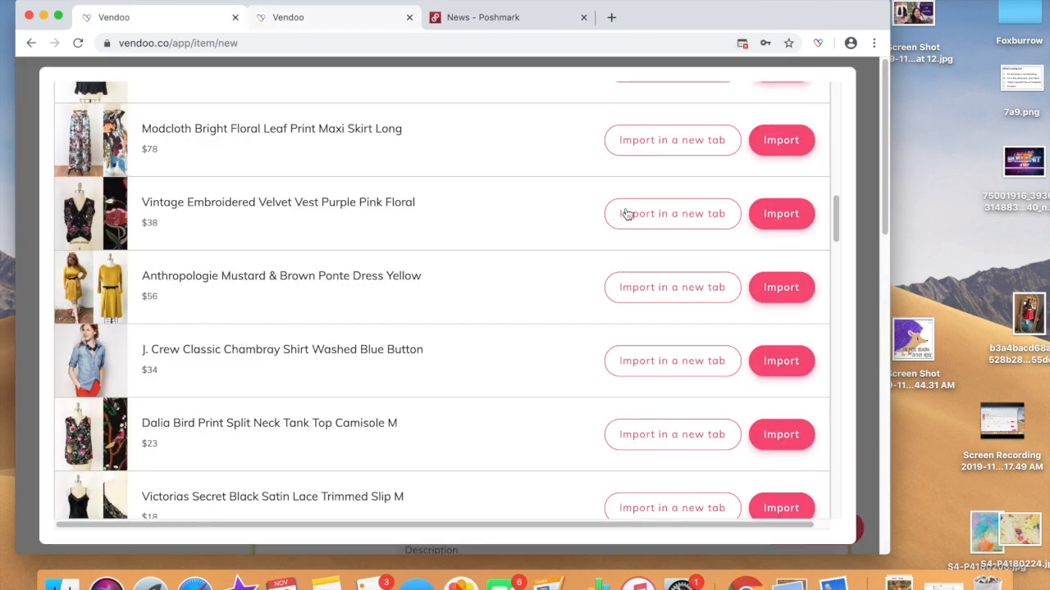
click(310, 24)
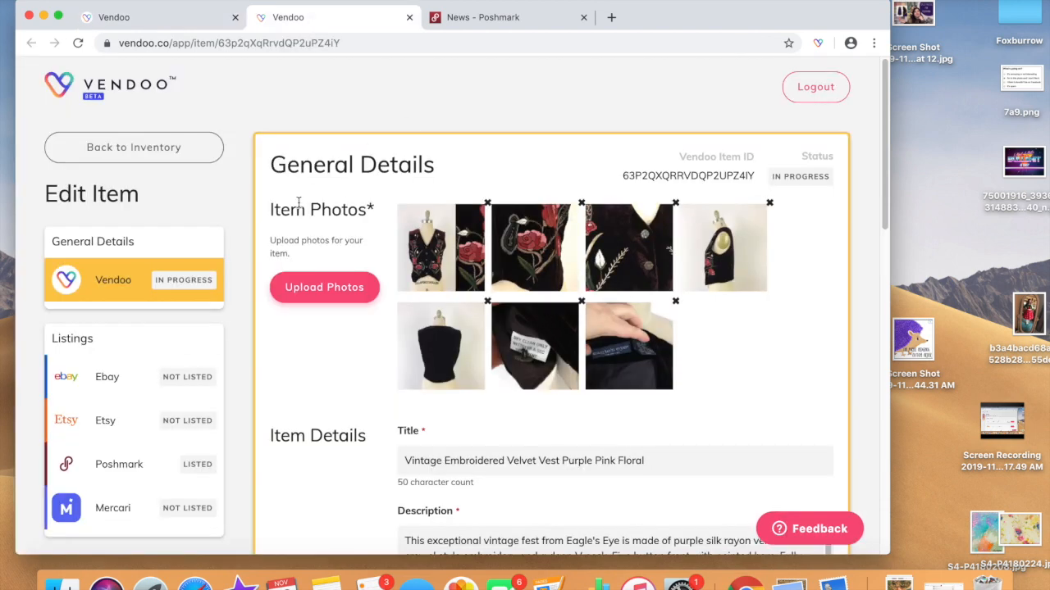
scroll(298, 202, down, 1)
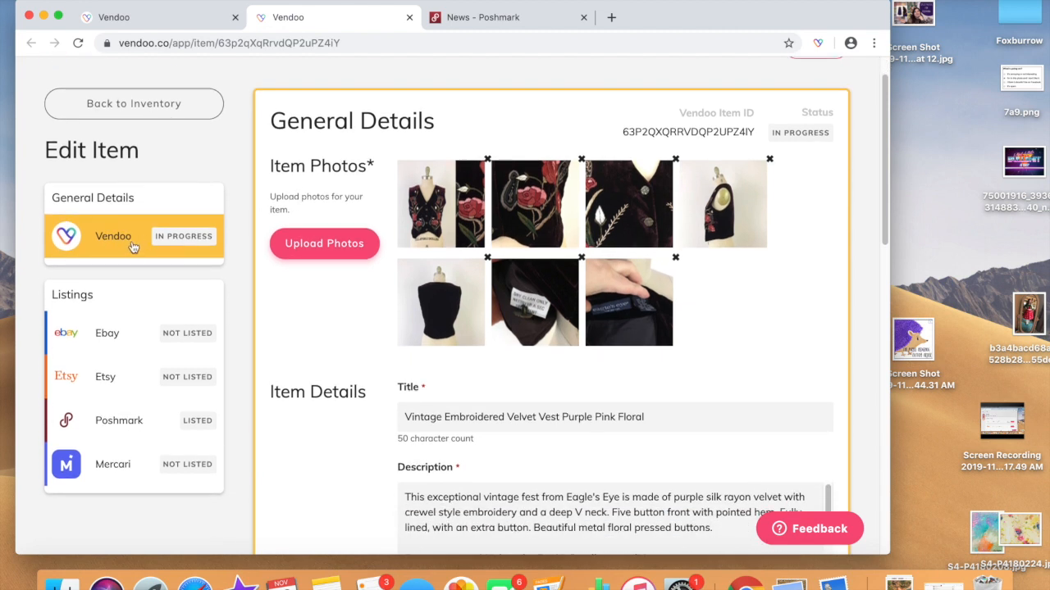
click(108, 387)
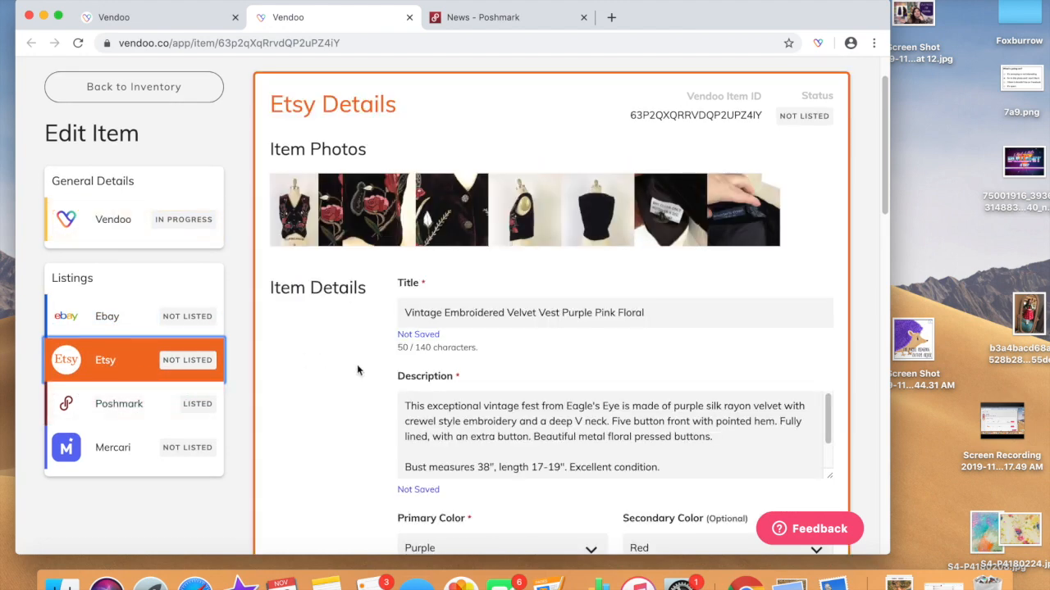
Review the vest's Etsy title and read its description through to the end
scroll(357, 364, down, 2)
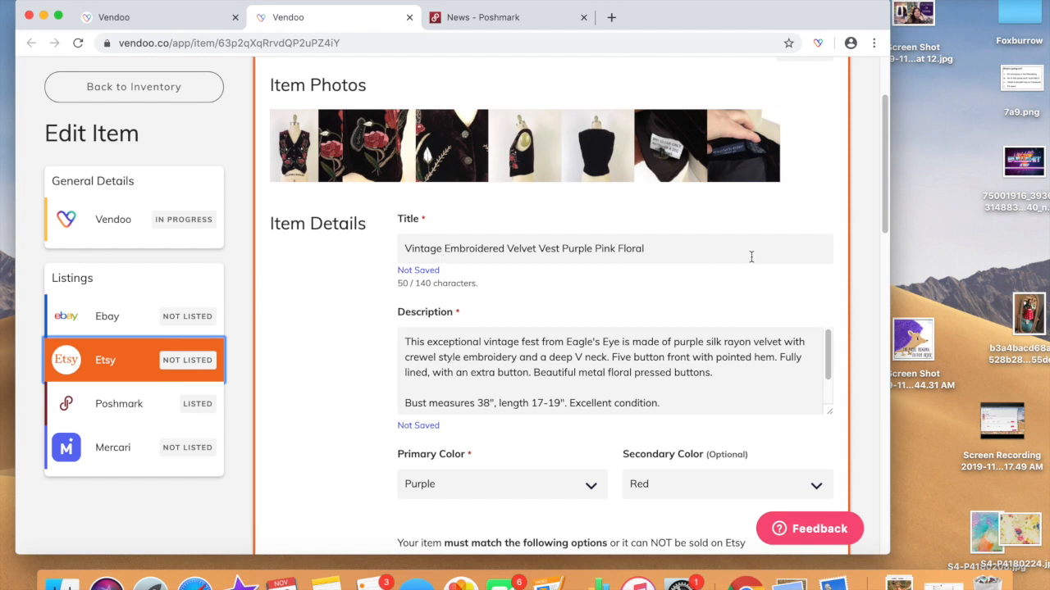
key(Return)
key(Return)
text(11H1201)
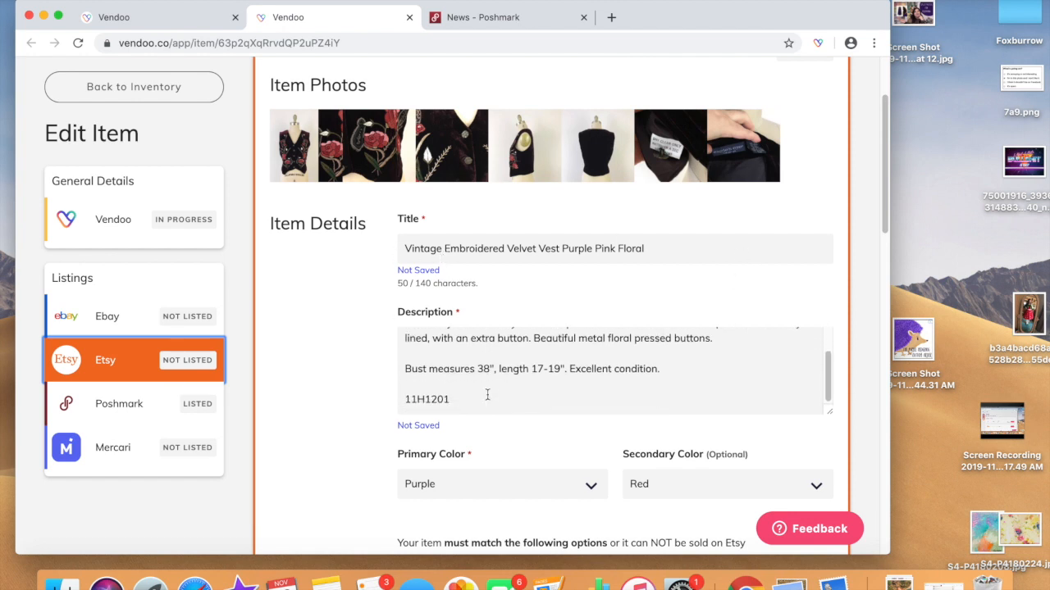
scroll(477, 405, down, 1)
scroll(478, 404, up, 3)
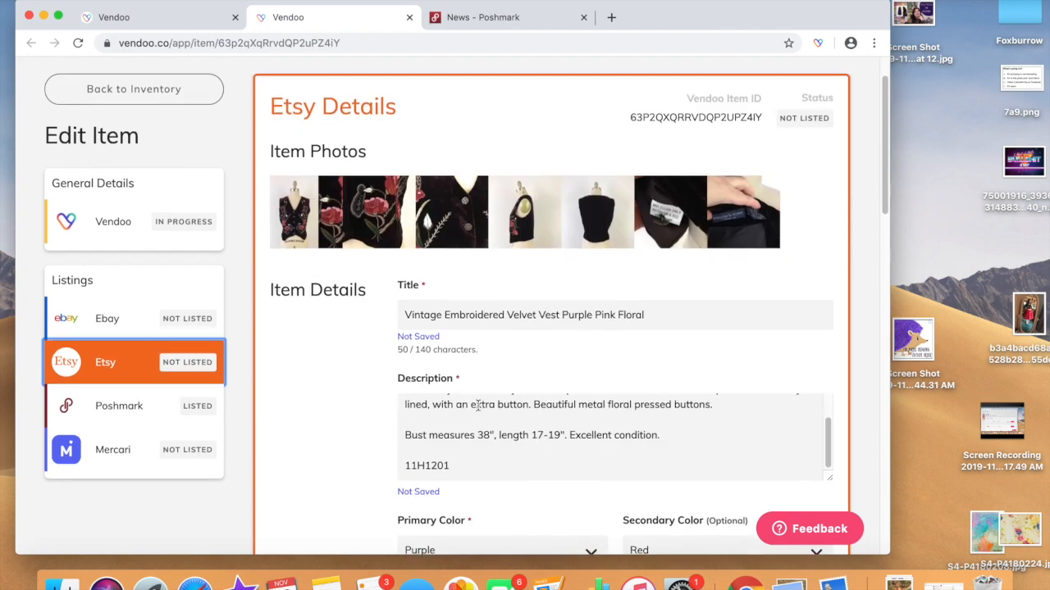
Copy the line "7 DAY NO HASSLE RETURNS." from the Notes app and insert it at the start of the Etsy description
click(477, 406)
scroll(478, 405, up, 1)
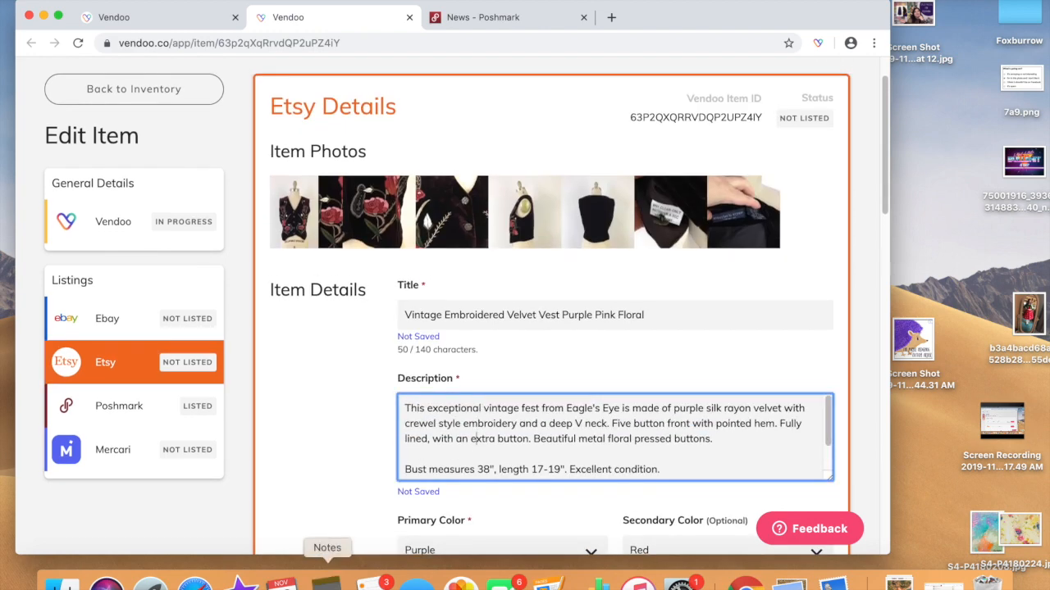
click(325, 582)
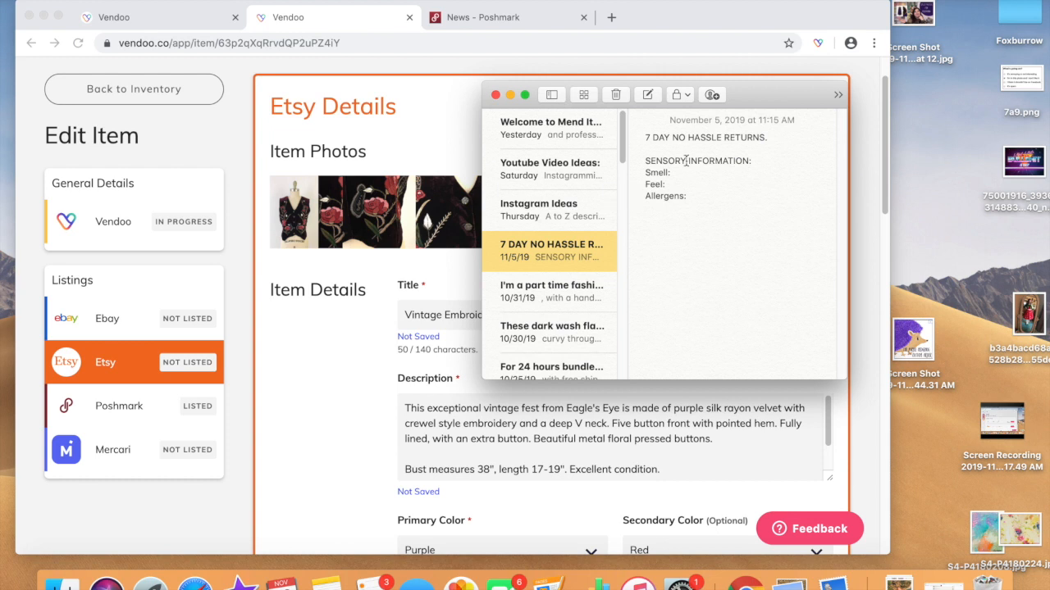
drag(645, 149, 645, 134)
key(super+c)
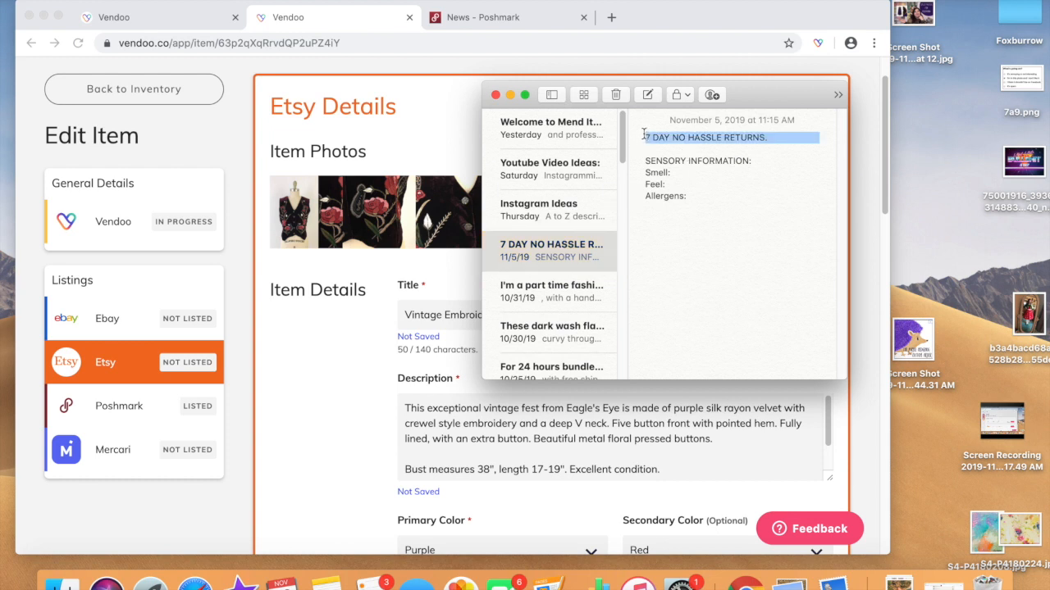
click(433, 371)
key(super+v)
key(Return)
Check the Etsy colors and the who made it, what is it and when was it made options
scroll(615, 435, down, 3)
scroll(346, 453, down, 8)
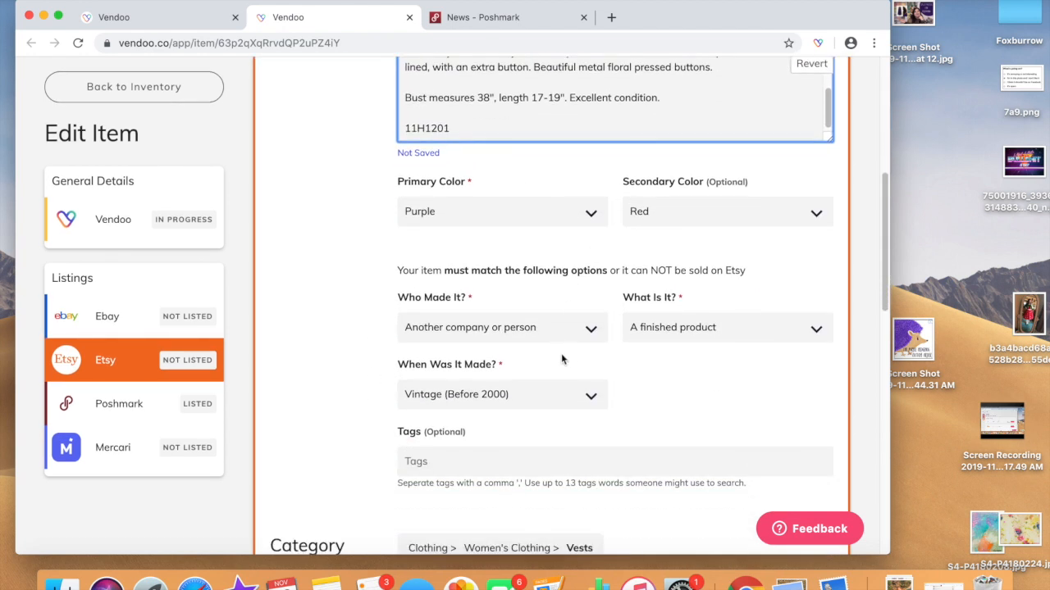
click(527, 395)
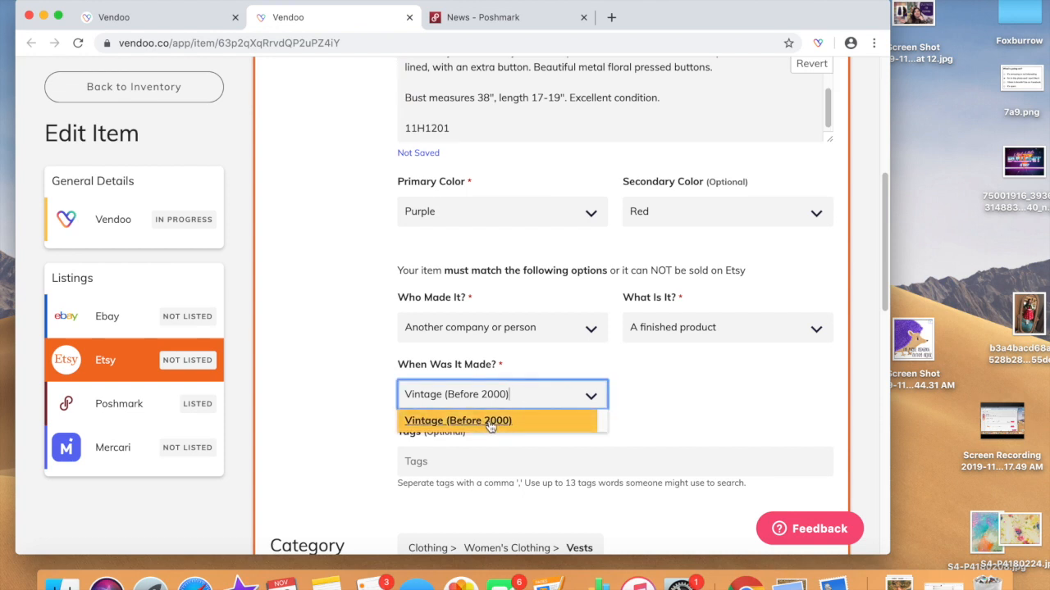
click(694, 393)
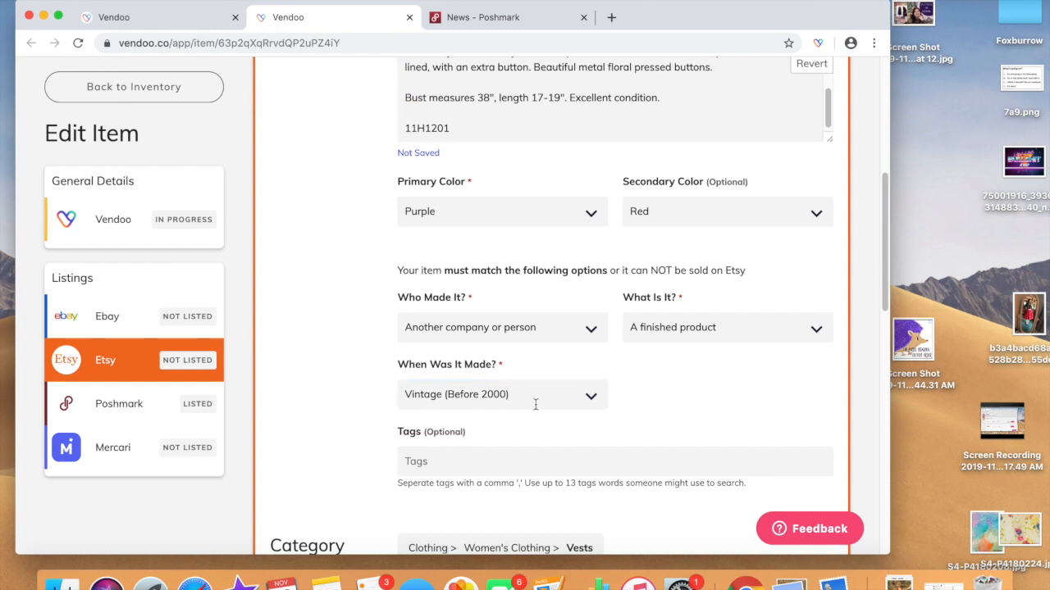
scroll(535, 404, down, 2)
scroll(535, 403, down, 1)
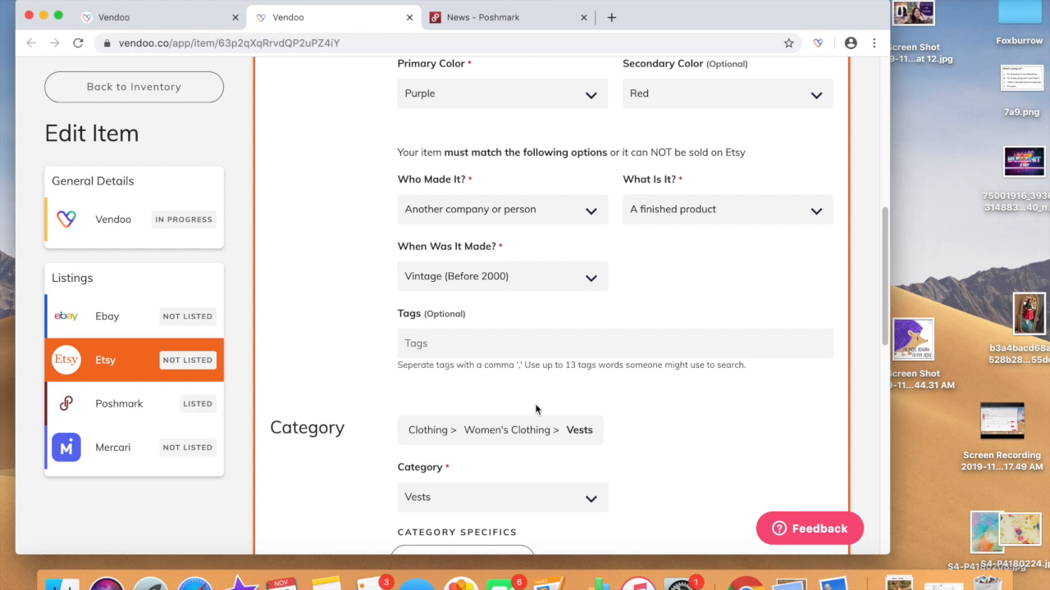
scroll(535, 409, up, 3)
scroll(536, 410, down, 3)
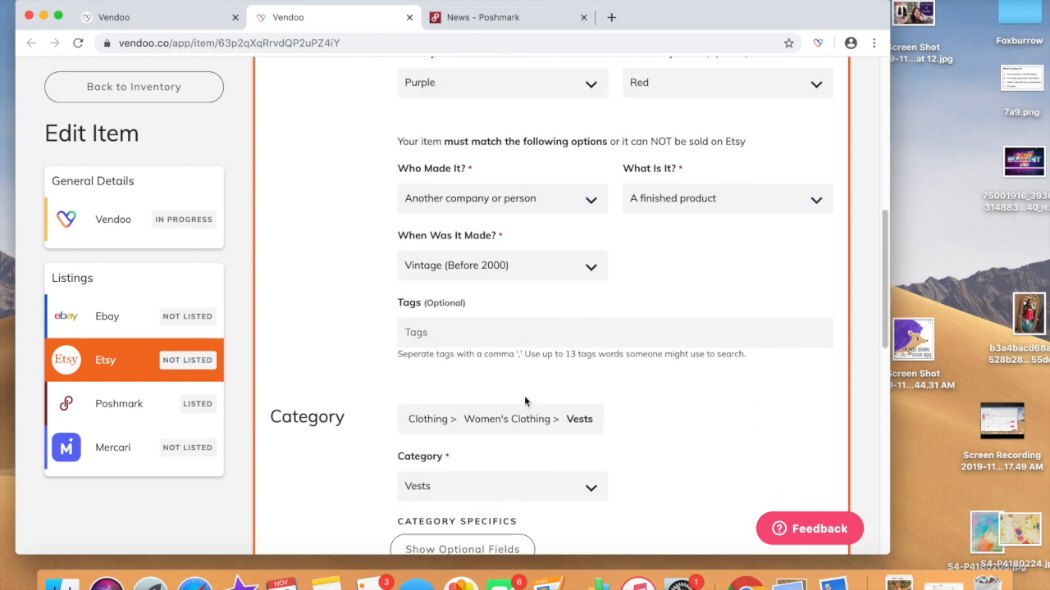
Enter the Etsy tags "velvet vest, purple velvet vest, embroidered vest, embroidery, floral embroidered,"
click(495, 340)
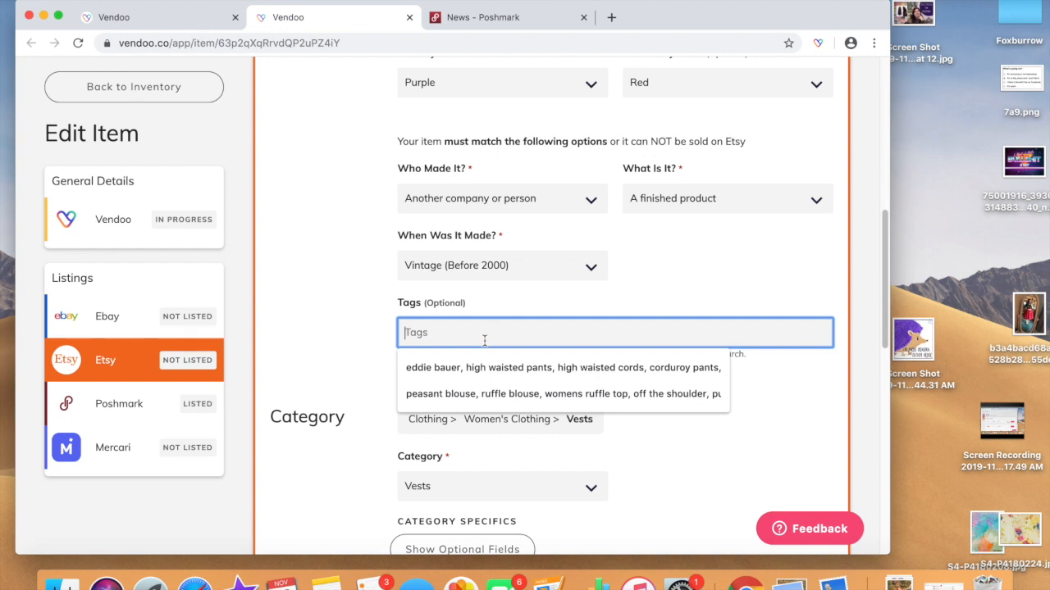
text(v)
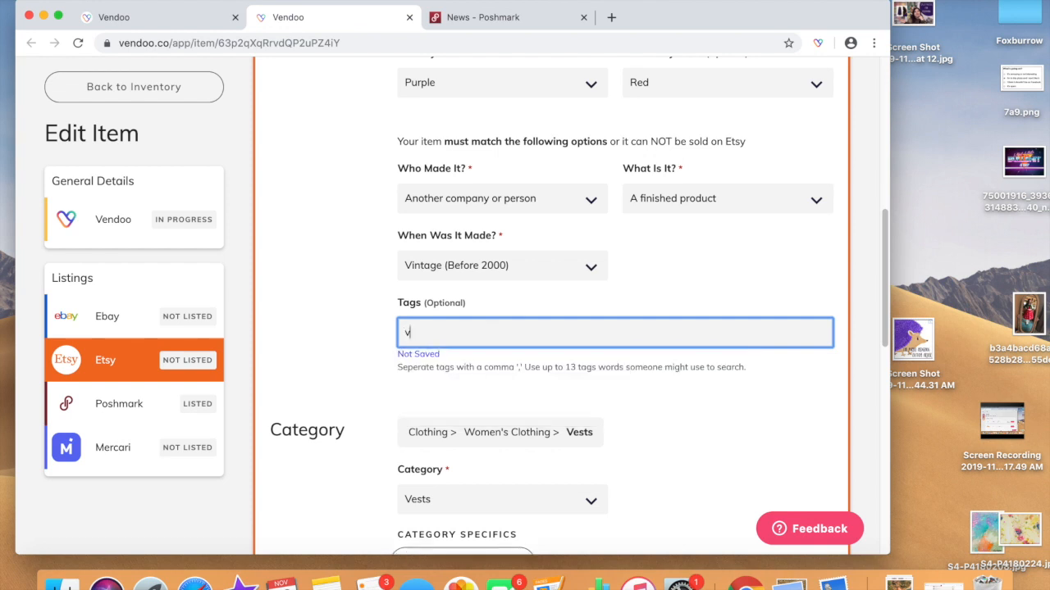
text(elvet vest, purple velvet vest,)
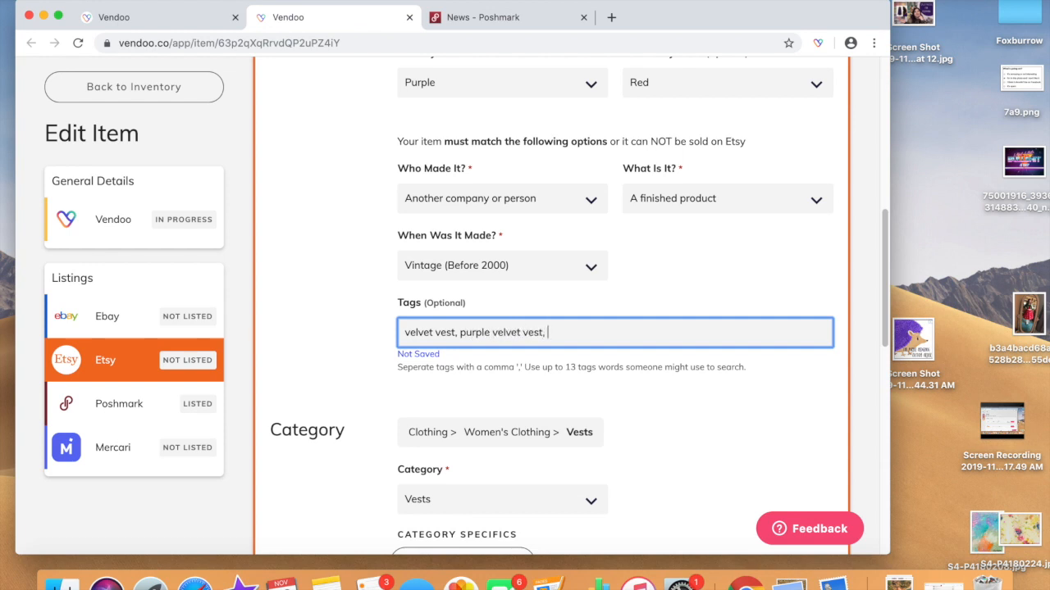
text( embroidered, vest, embro)
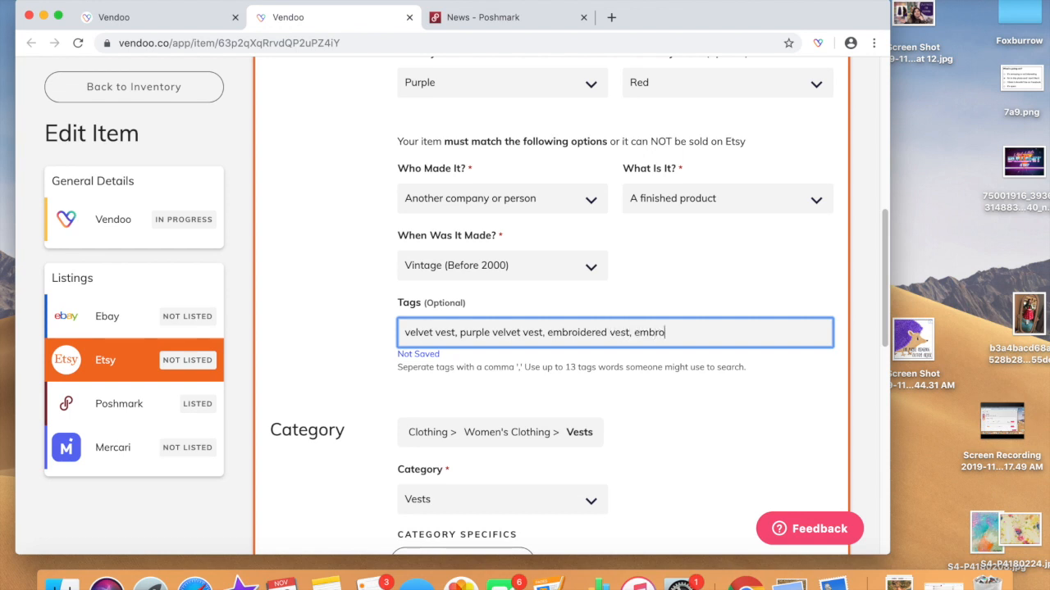
text(idery, floral embroidered,)
Show the optional fields for the Vests category and set the size scale to US women's letter
scroll(550, 328, down, 3)
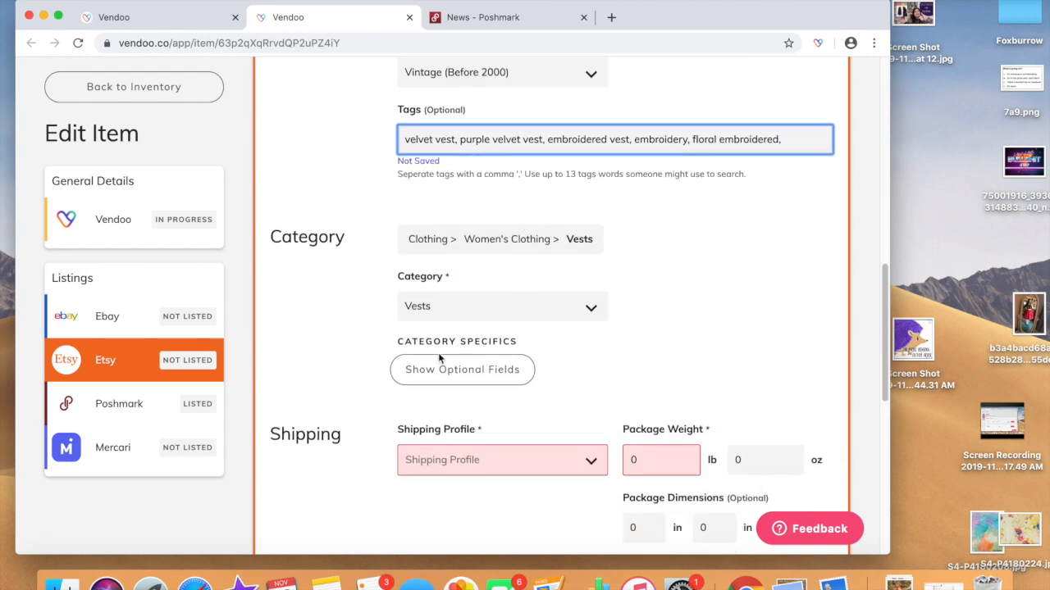
scroll(422, 361, down, 2)
click(451, 236)
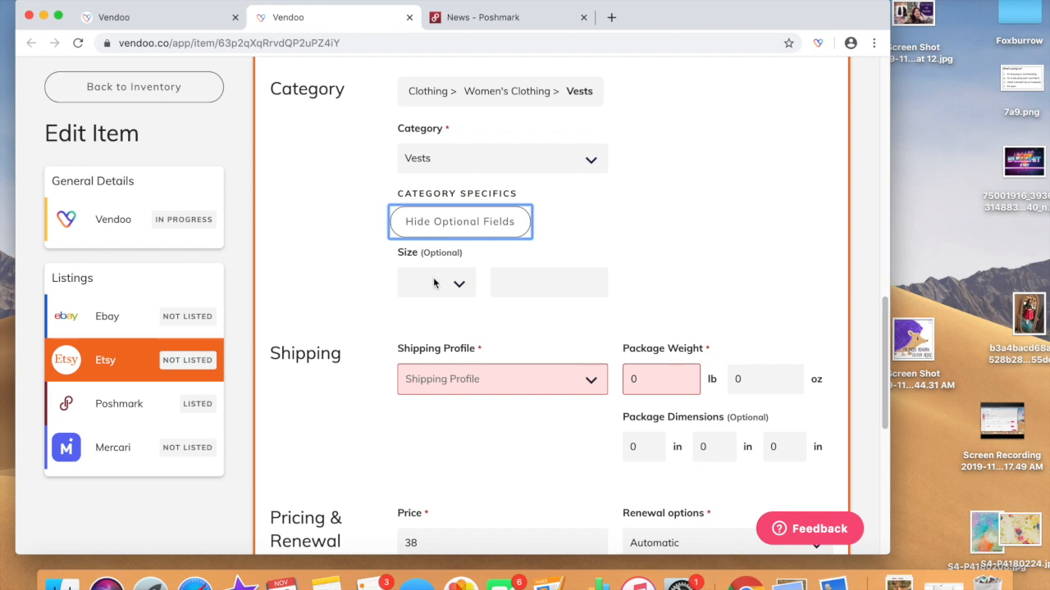
click(436, 283)
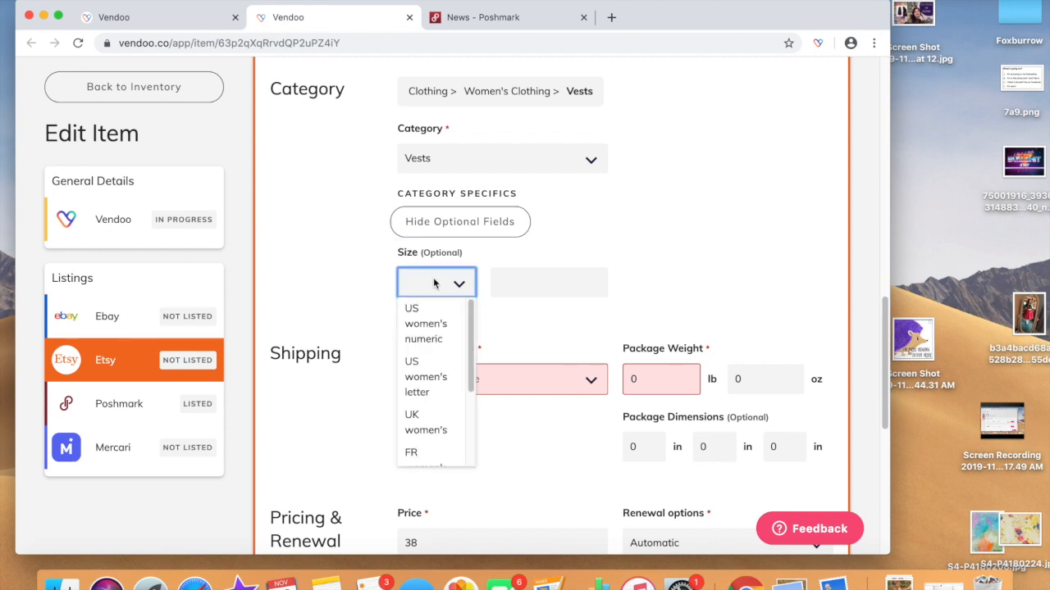
click(416, 384)
Review the Etsy photos and the full description for size information, returning to the size and shipping fields
scroll(734, 209, up, 15)
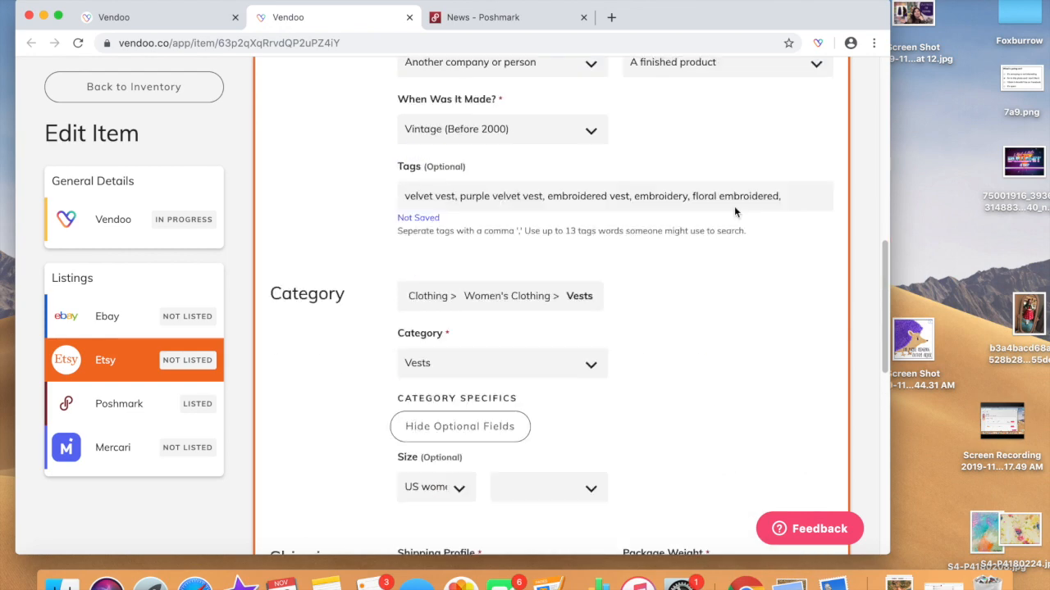
scroll(734, 207, up, 2)
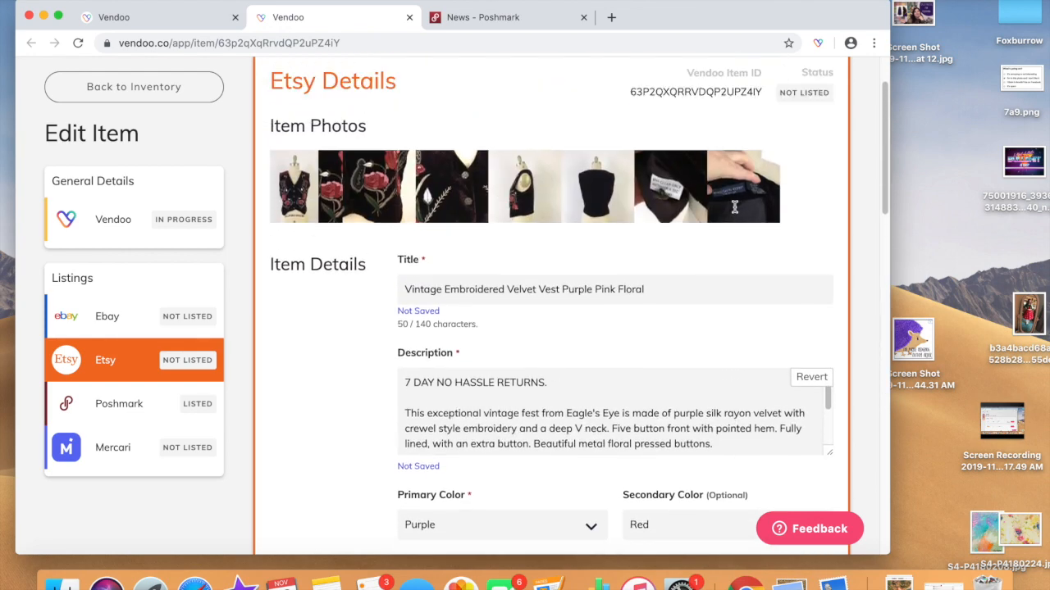
scroll(735, 209, up, 1)
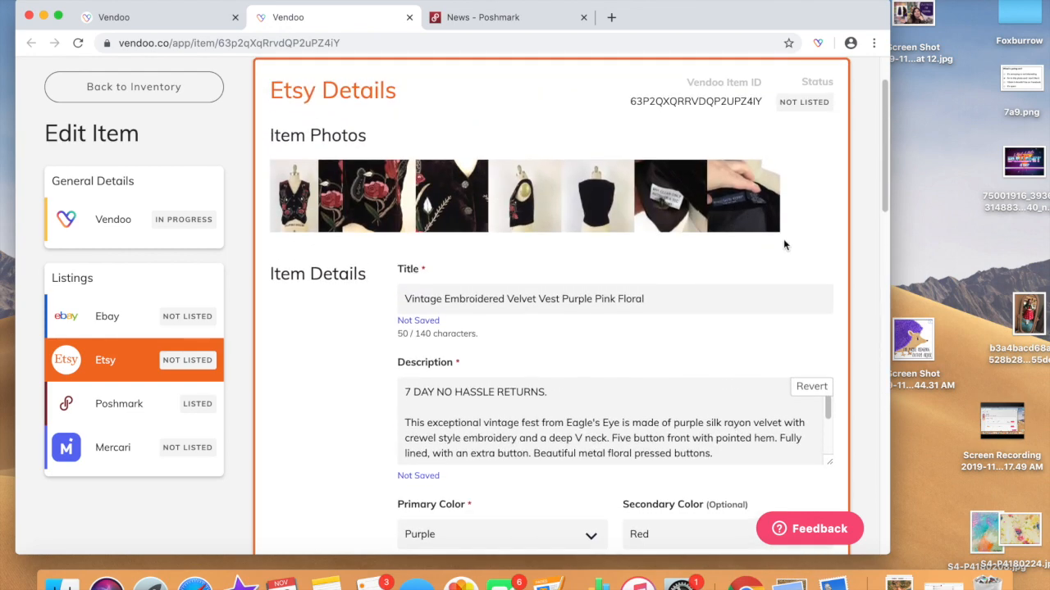
scroll(667, 394, down, 3)
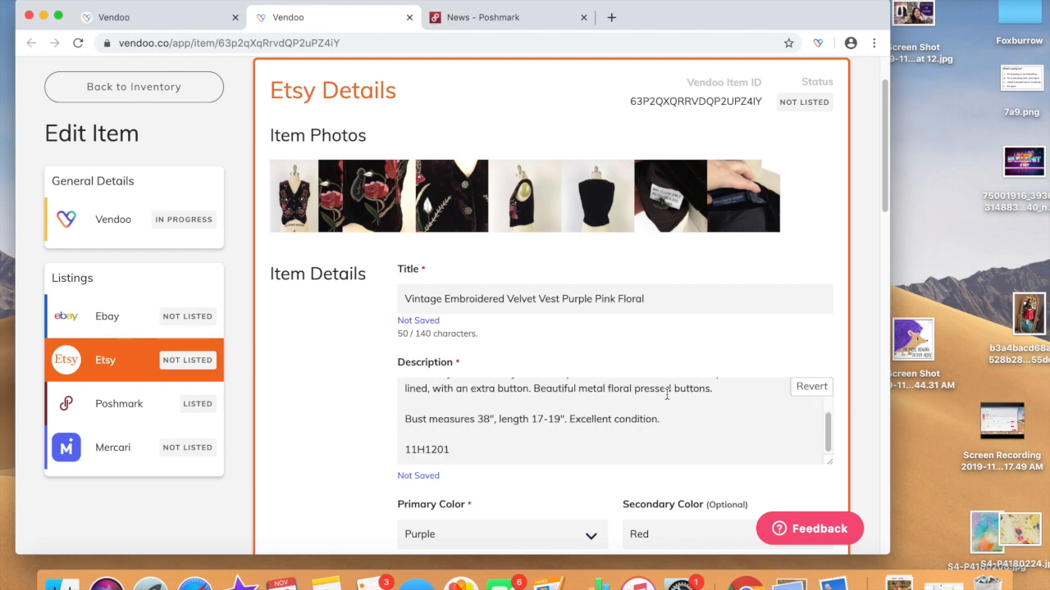
scroll(659, 330, down, 10)
scroll(574, 145, up, 3)
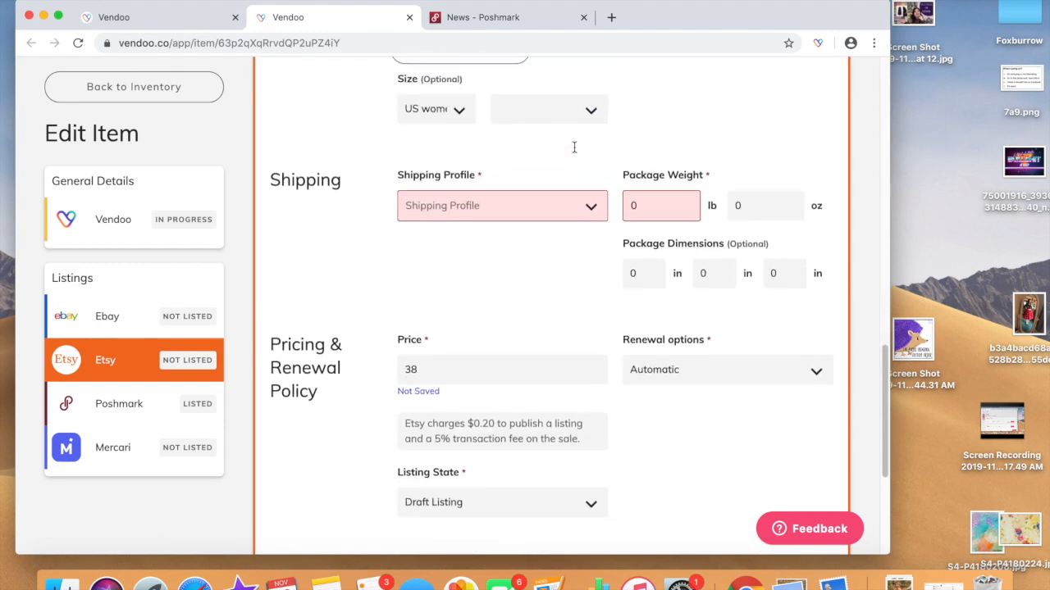
Set the vest's Etsy size to S and choose the 11 Ounces shipping profile
click(558, 160)
click(539, 231)
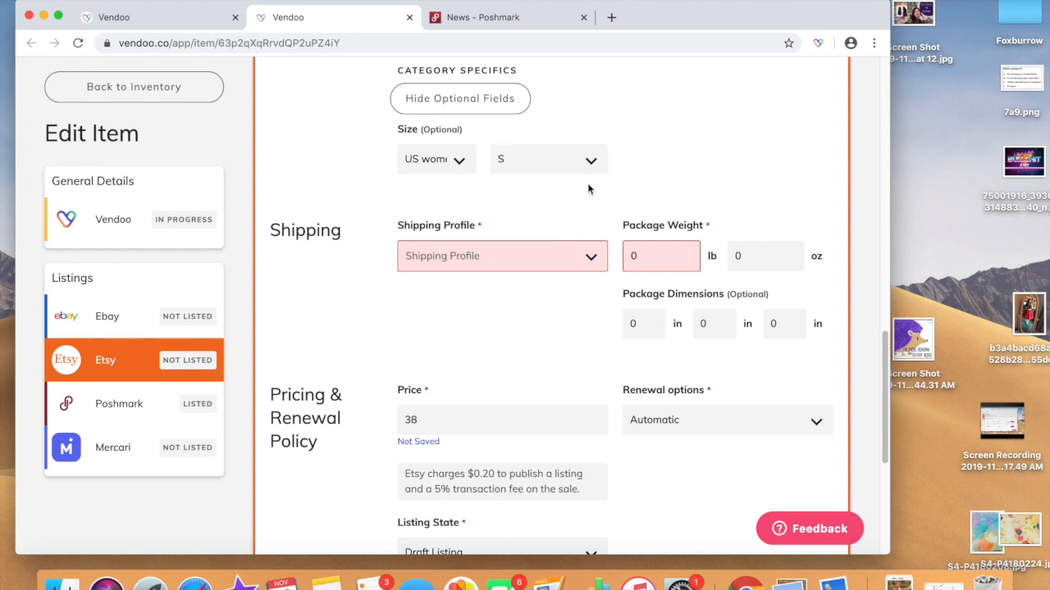
click(534, 249)
scroll(435, 435, down, 1)
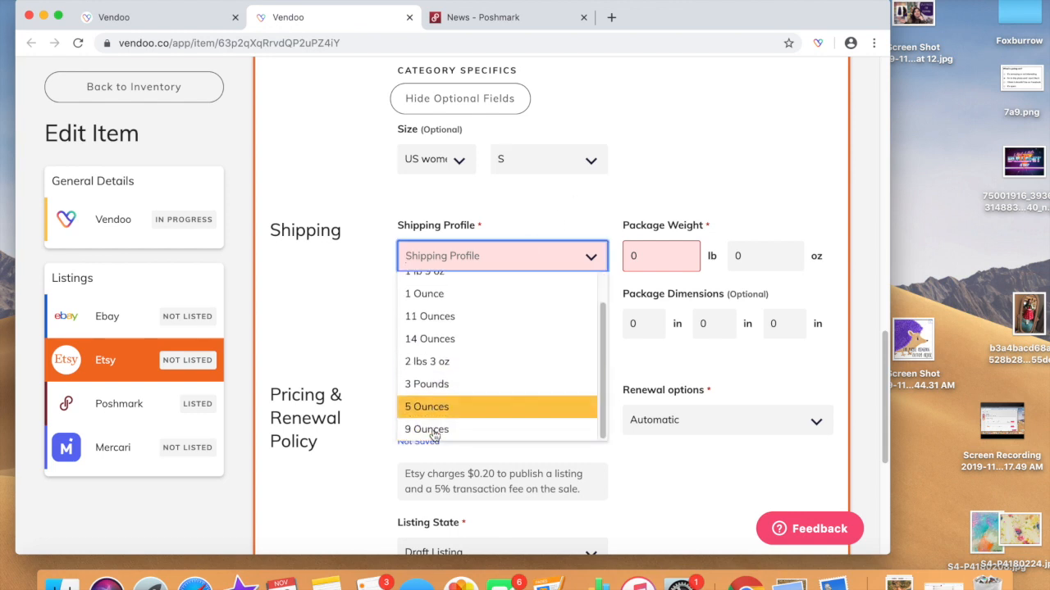
scroll(441, 392, up, 2)
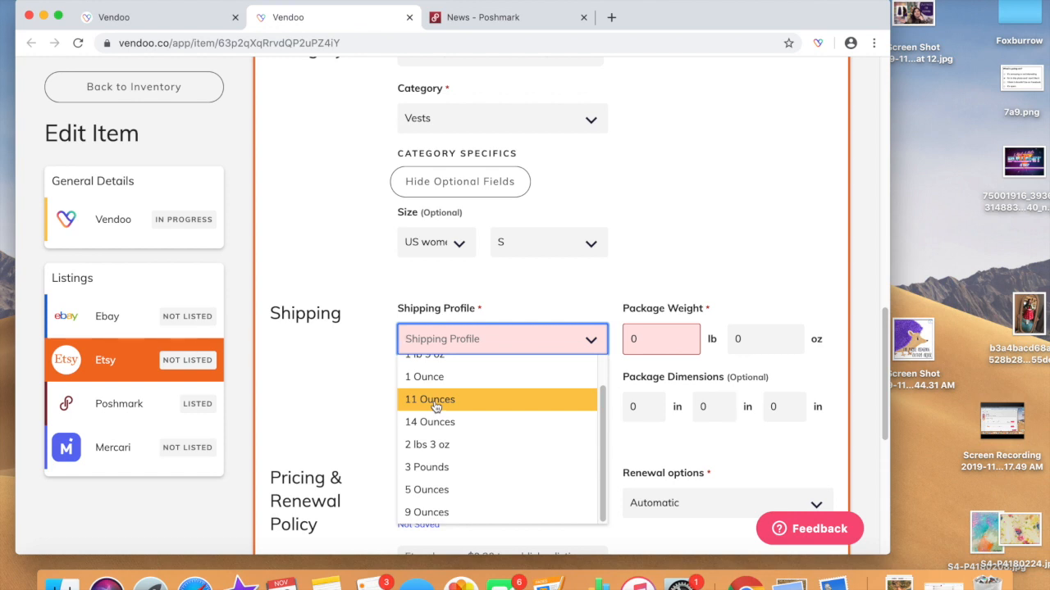
scroll(435, 408, up, 1)
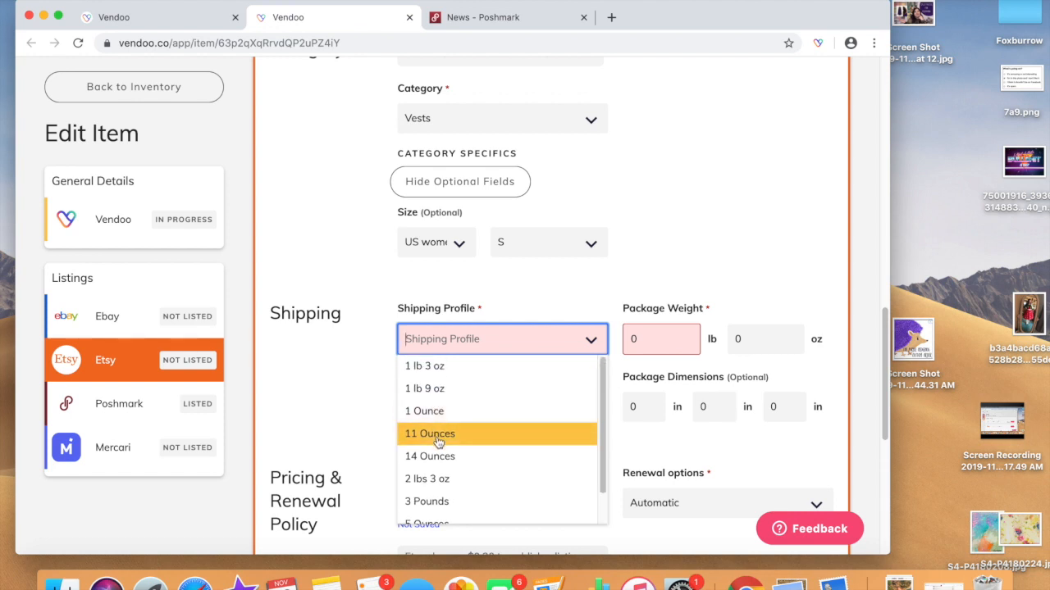
click(437, 434)
Set the package weight to 0 lb 11 oz and the package dimensions to 10 x 10 x 6 in
click(661, 340)
key(Tab)
text(11)
key(Tab)
key(BackSpace)
text(10)
key(Tab)
text(10)
key(Tab)
scroll(510, 401, down, 5)
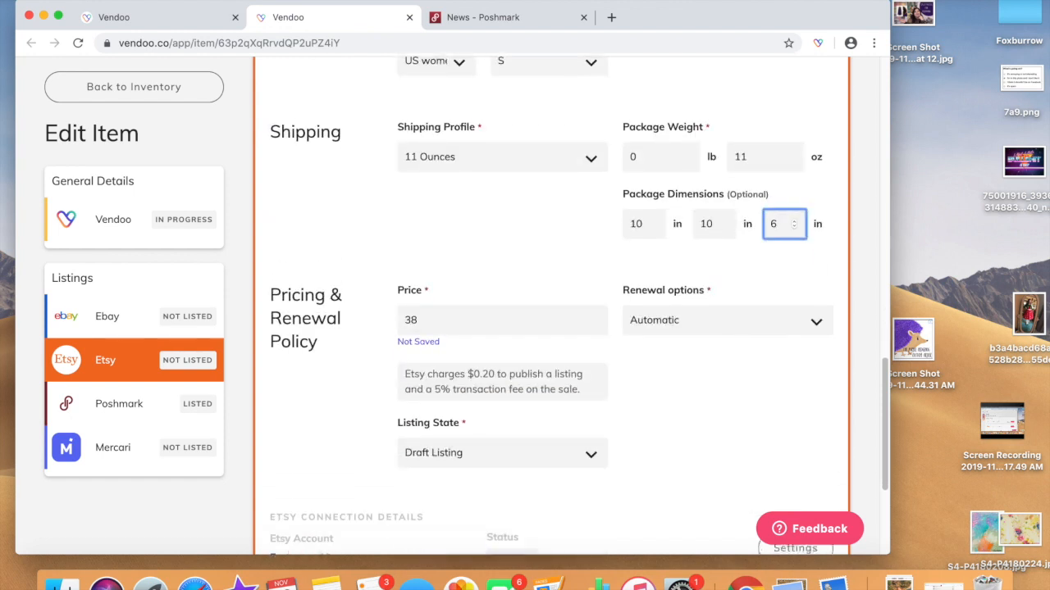
Change the Etsy price to 37.99
click(513, 308)
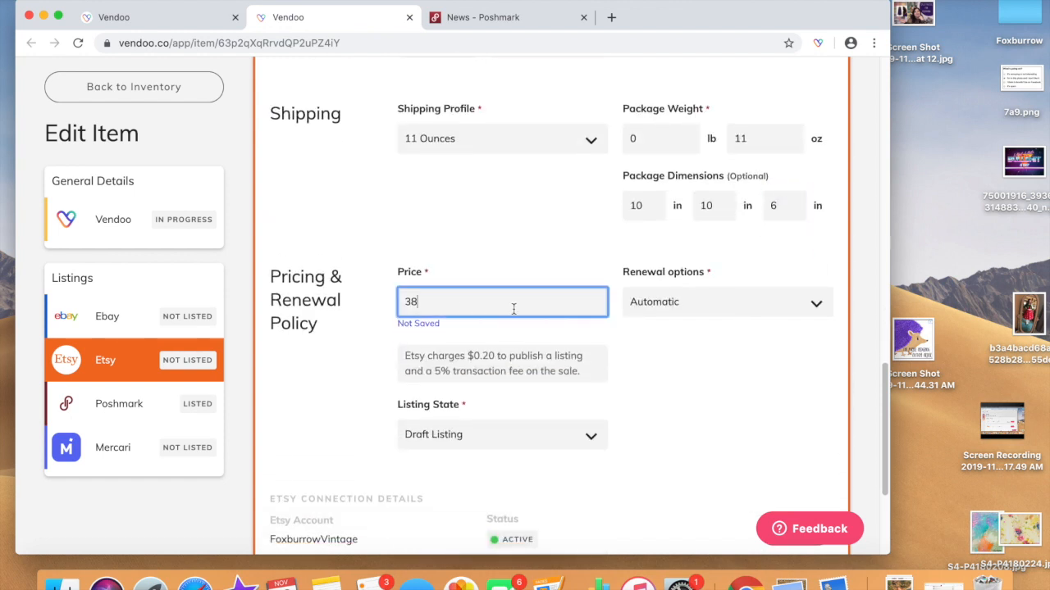
key(BackSpace)
key(BackSpace)
text(37.99)
click(675, 392)
Keep the listing state as Draft Listing and list the vest on Etsy
scroll(676, 391, down, 4)
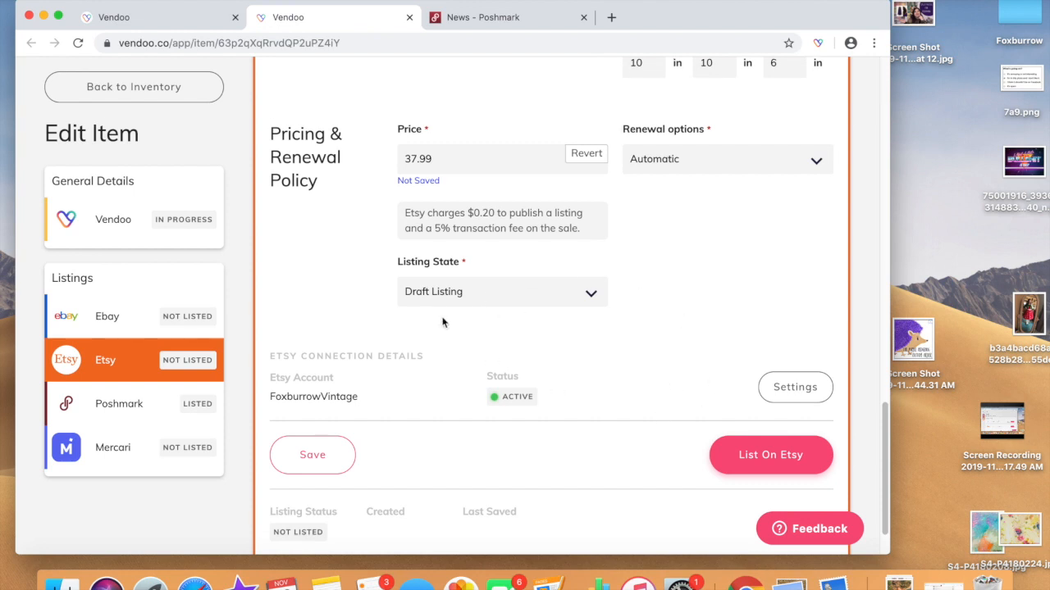
click(591, 295)
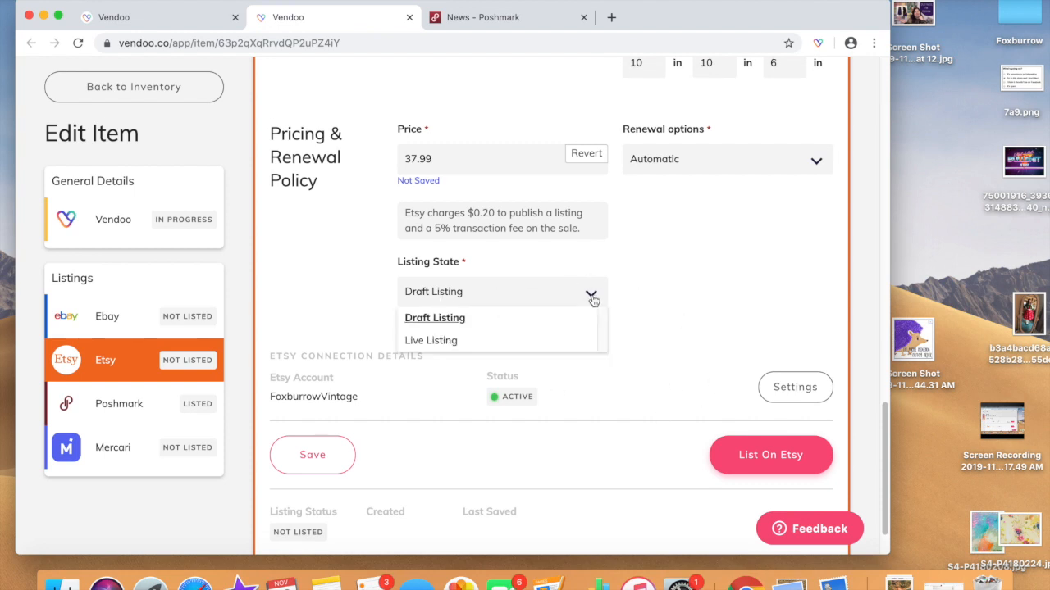
click(541, 320)
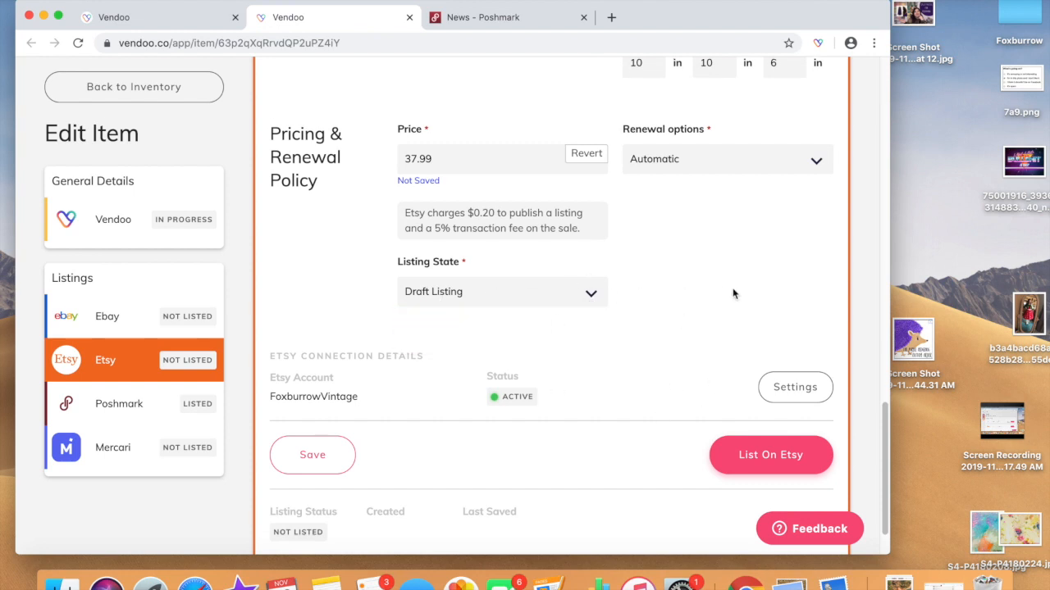
click(771, 456)
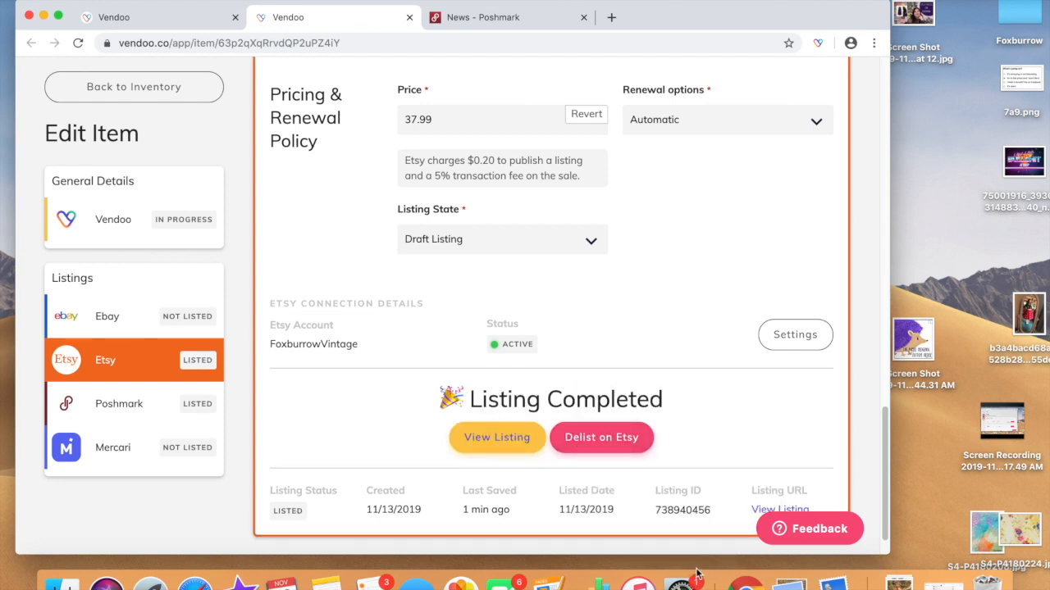
Switch to Safari and open etsy.com in a new tab
right_click(745, 581)
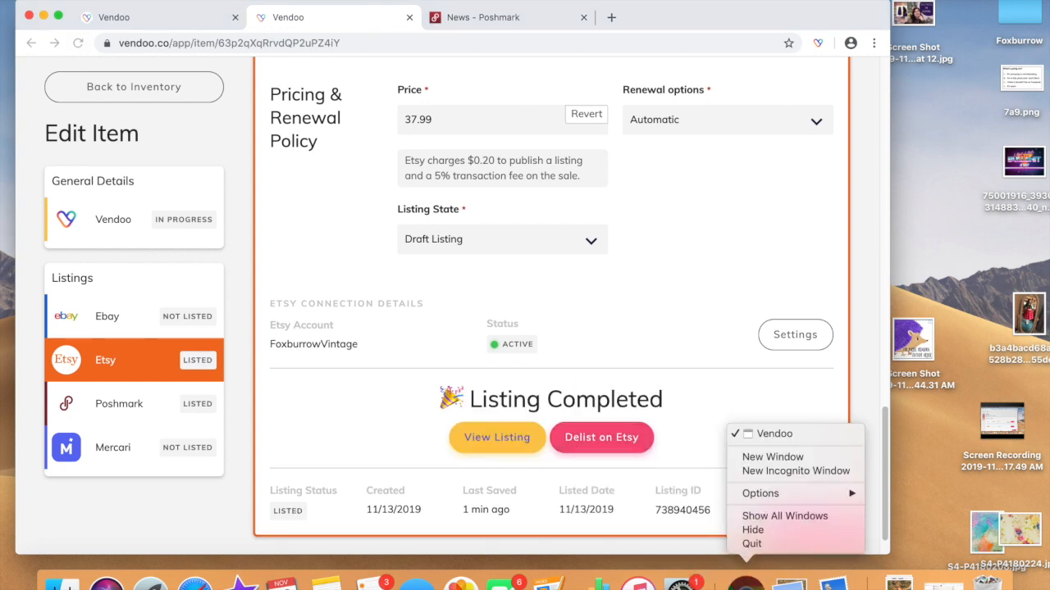
click(196, 582)
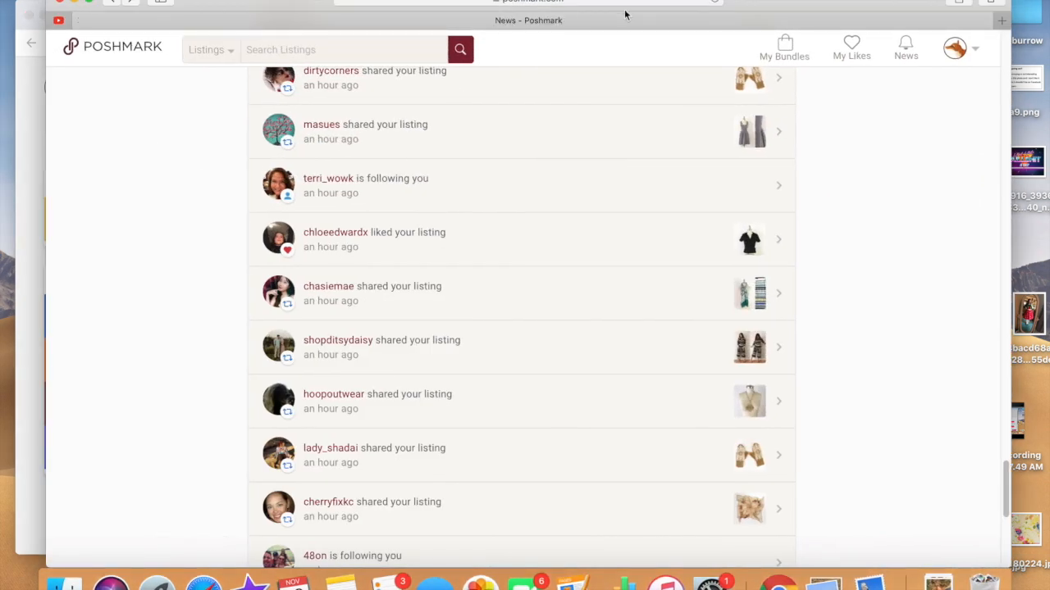
click(1001, 20)
text(etsy)
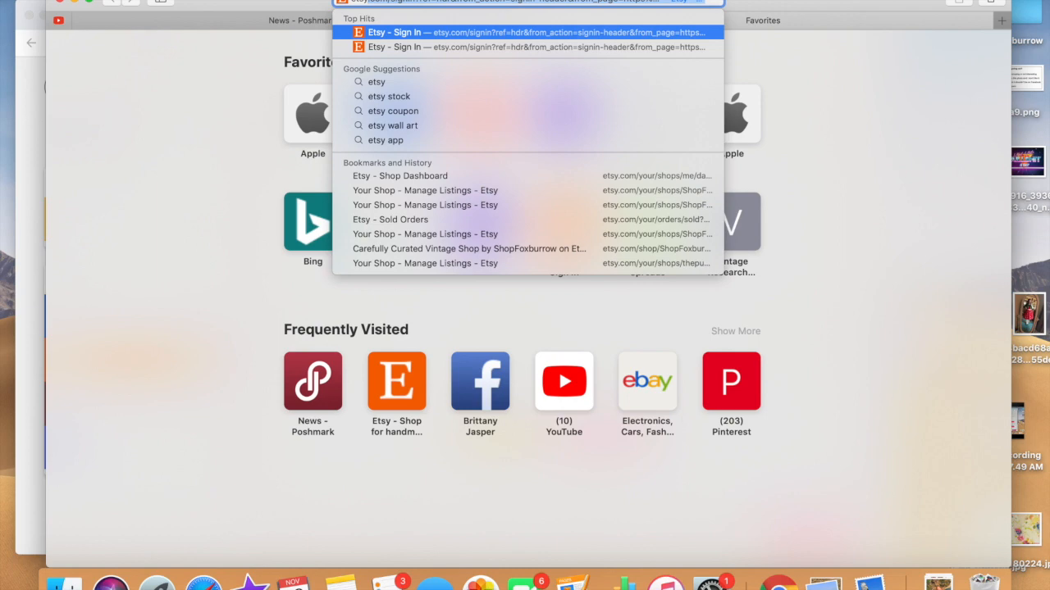
text(.com)
key(Return)
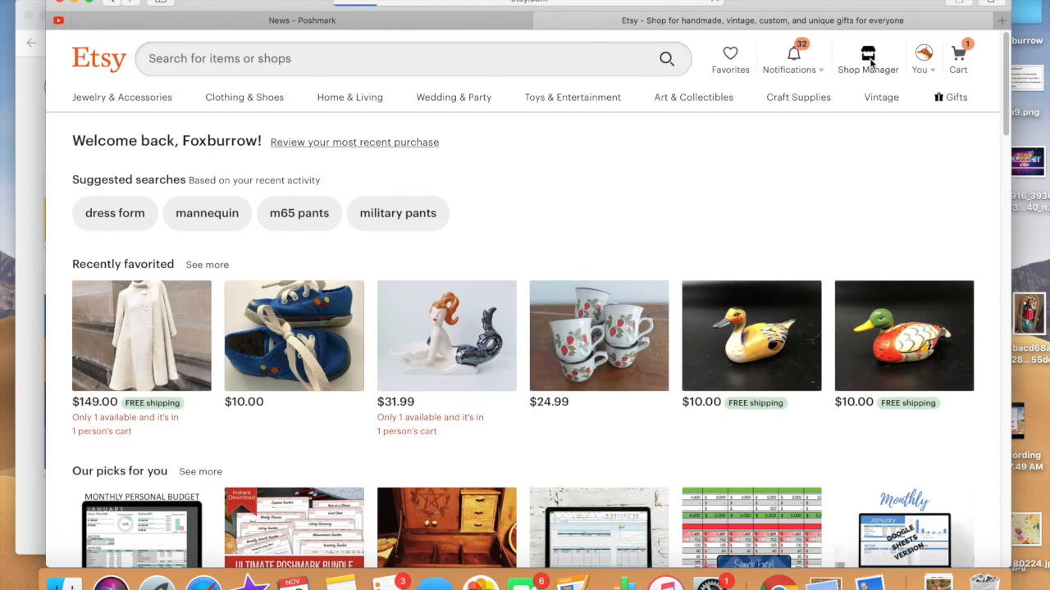
Show the draft listings in Etsy's Shop Manager and open the vintage embroidered velvet vest draft for editing
click(870, 62)
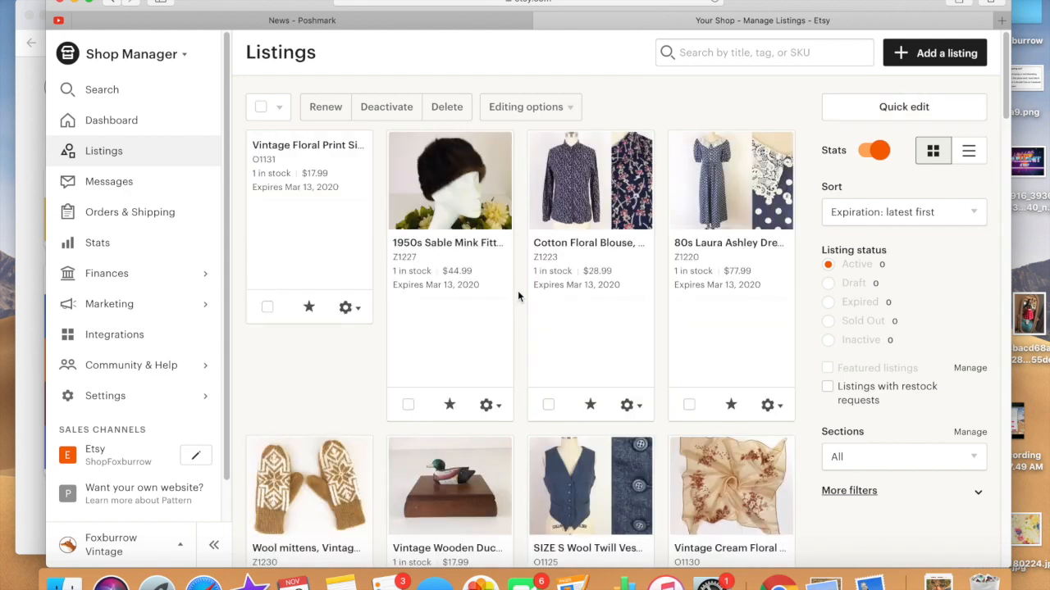
click(857, 286)
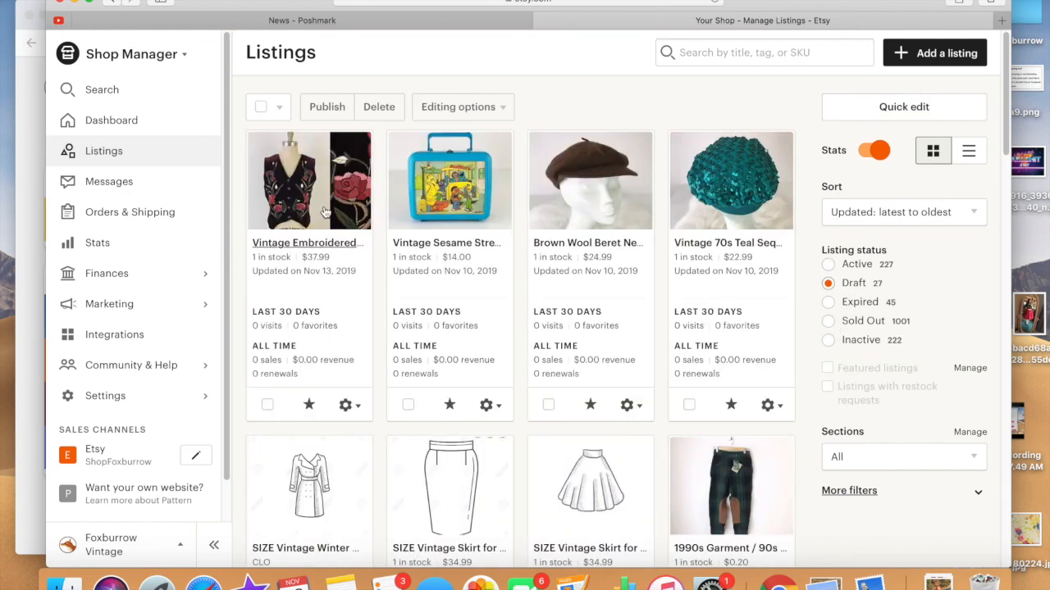
click(322, 205)
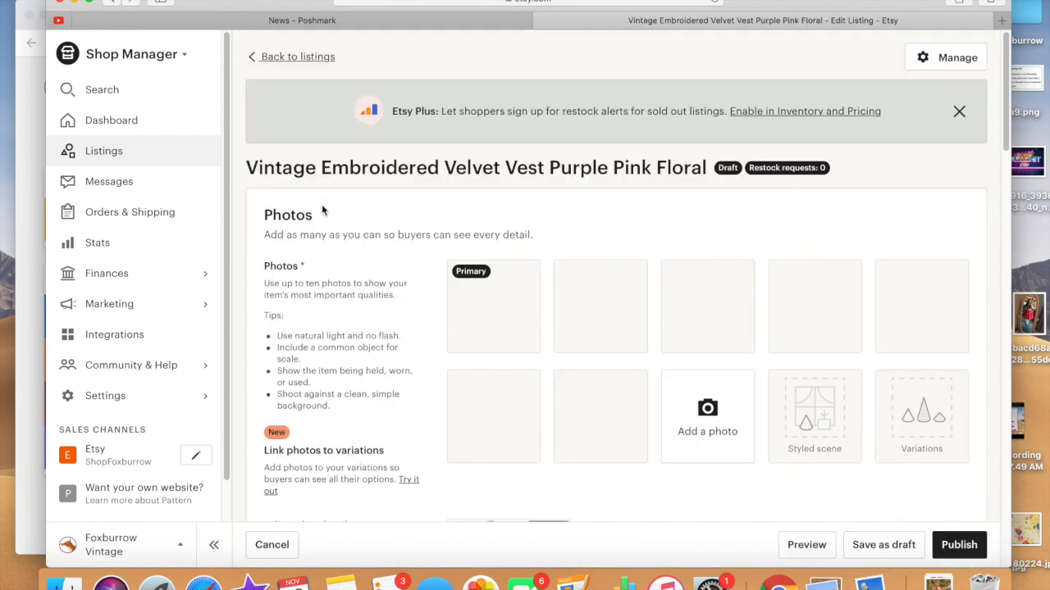
Adjust the position of the primary photo in the vest's listing thumbnail and save it
scroll(488, 402, down, 3)
click(625, 351)
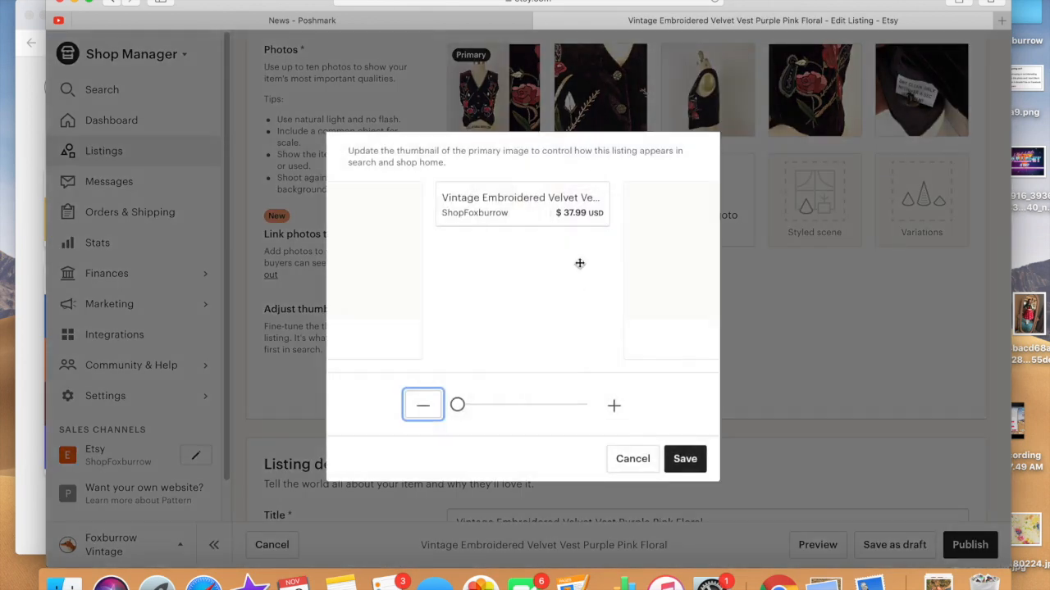
drag(565, 256, 566, 241)
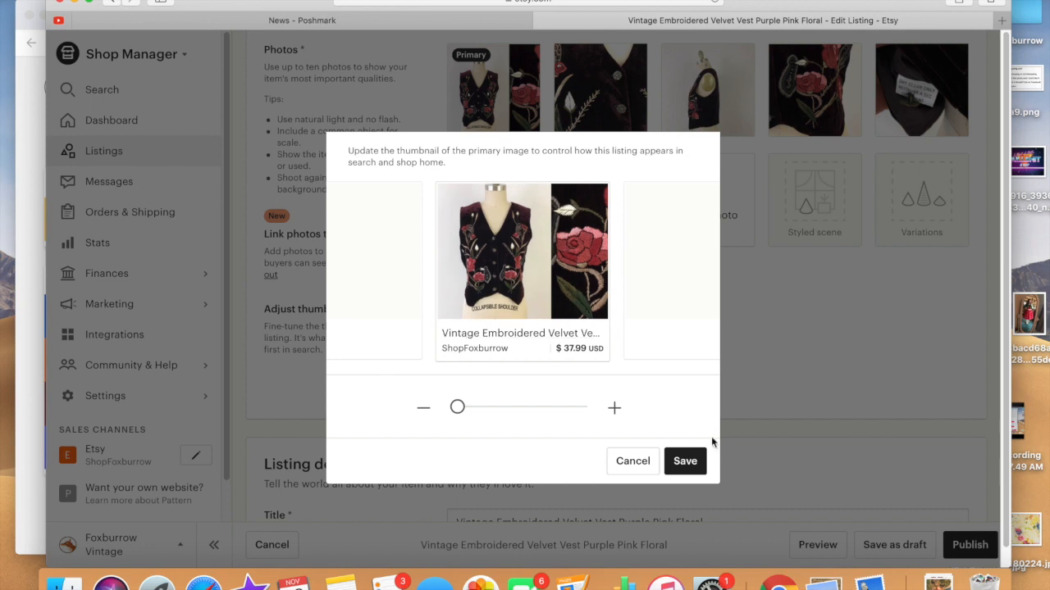
click(689, 464)
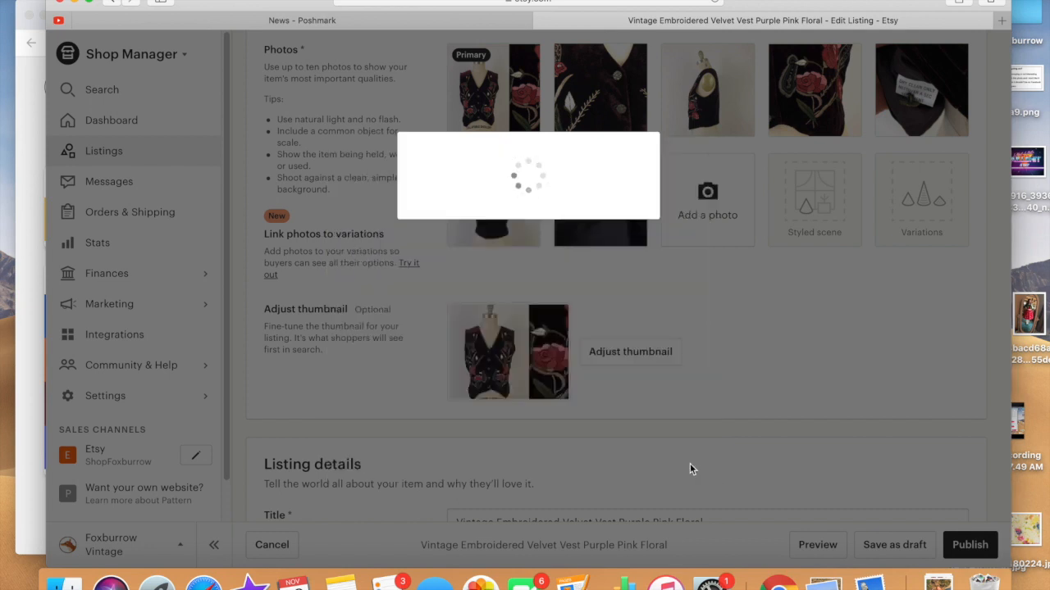
Review the vest's title and listing details, and set when it was made to 1980s
scroll(690, 469, down, 4)
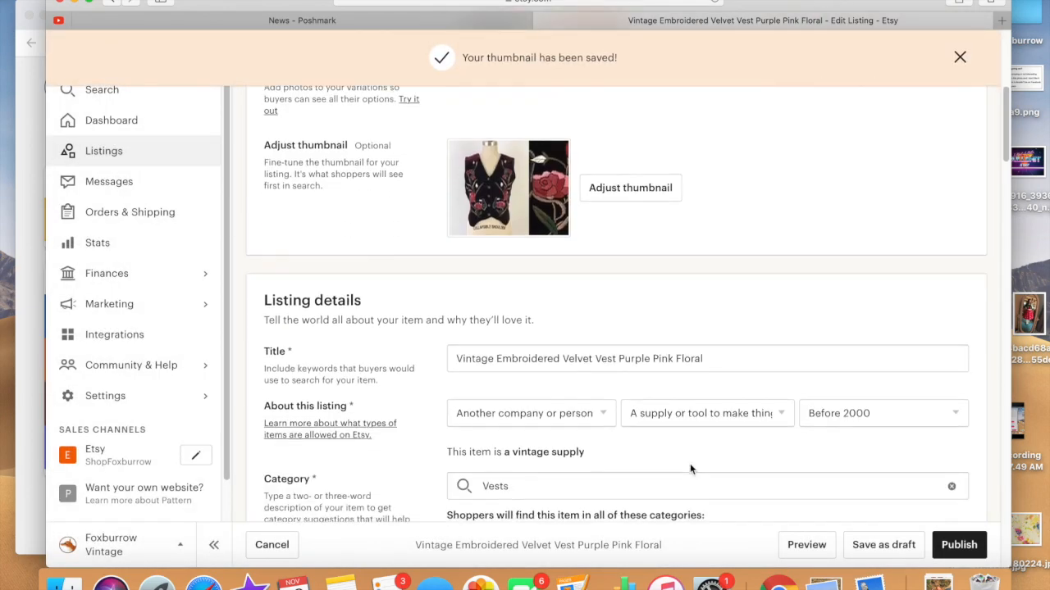
click(756, 344)
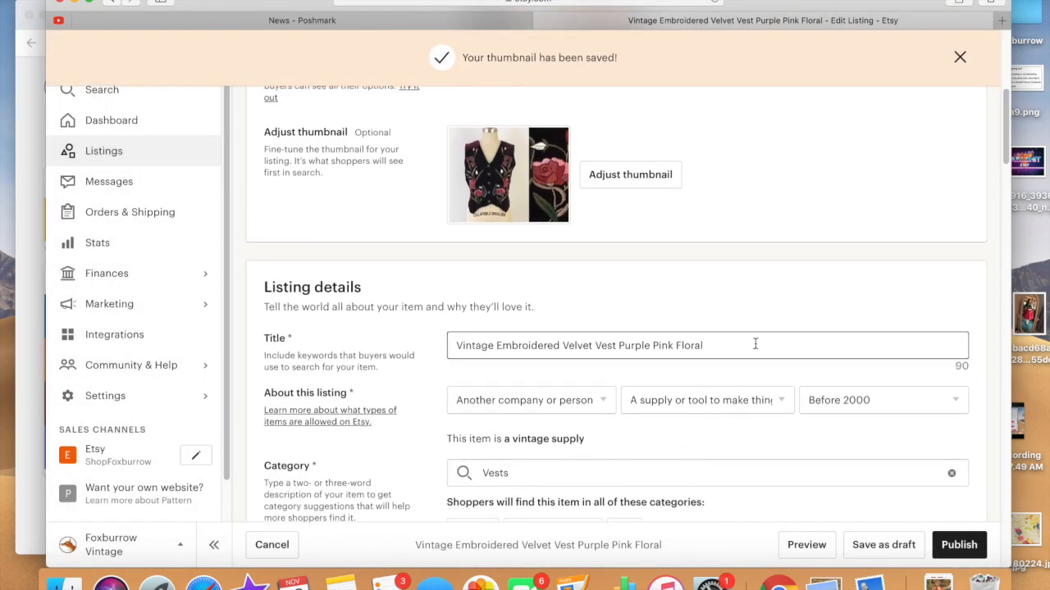
scroll(739, 373, down, 1)
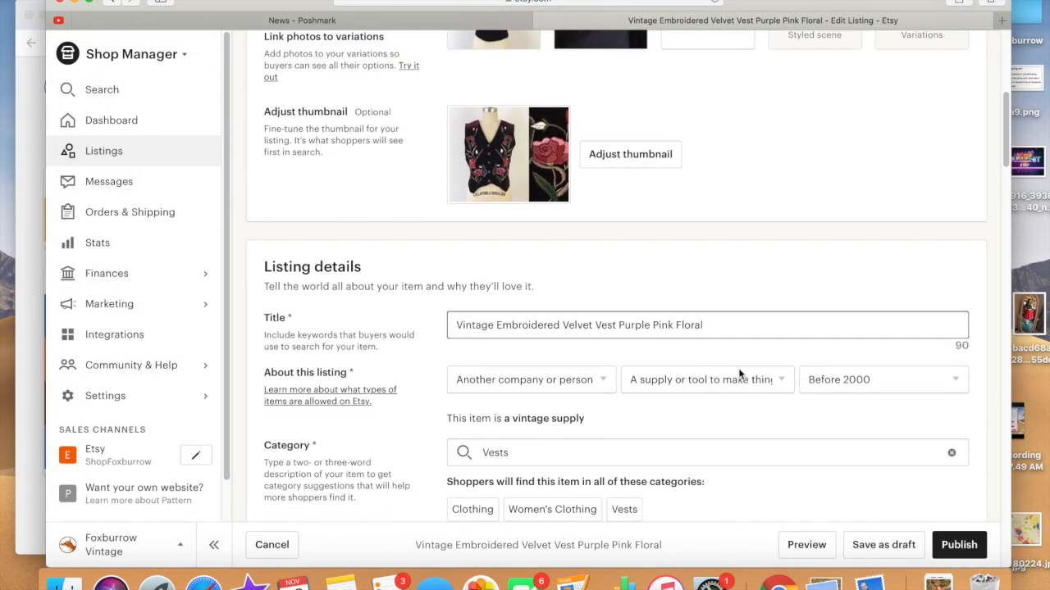
scroll(739, 373, down, 3)
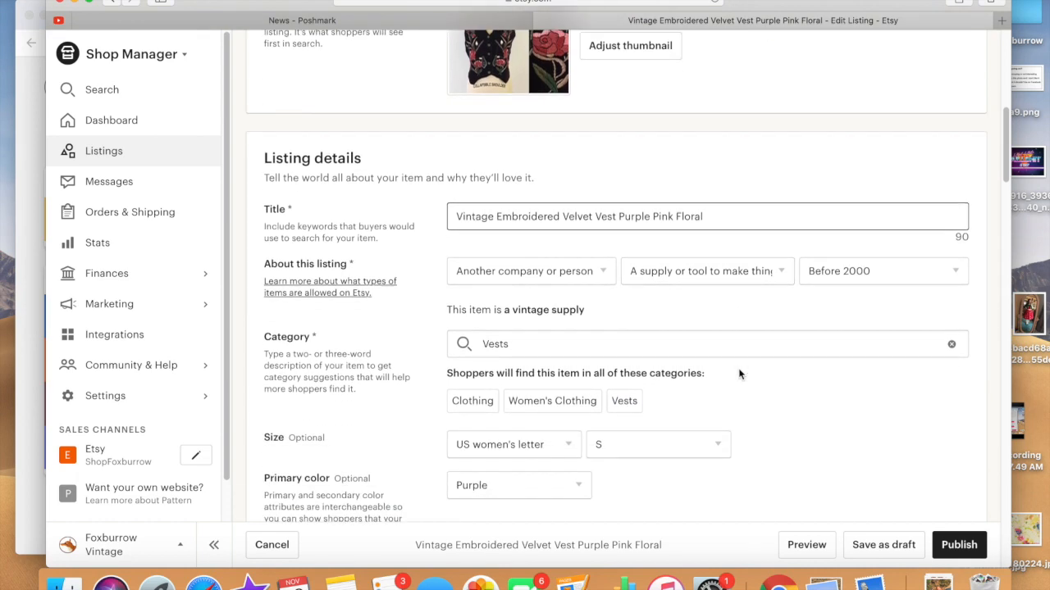
scroll(775, 277, up, 1)
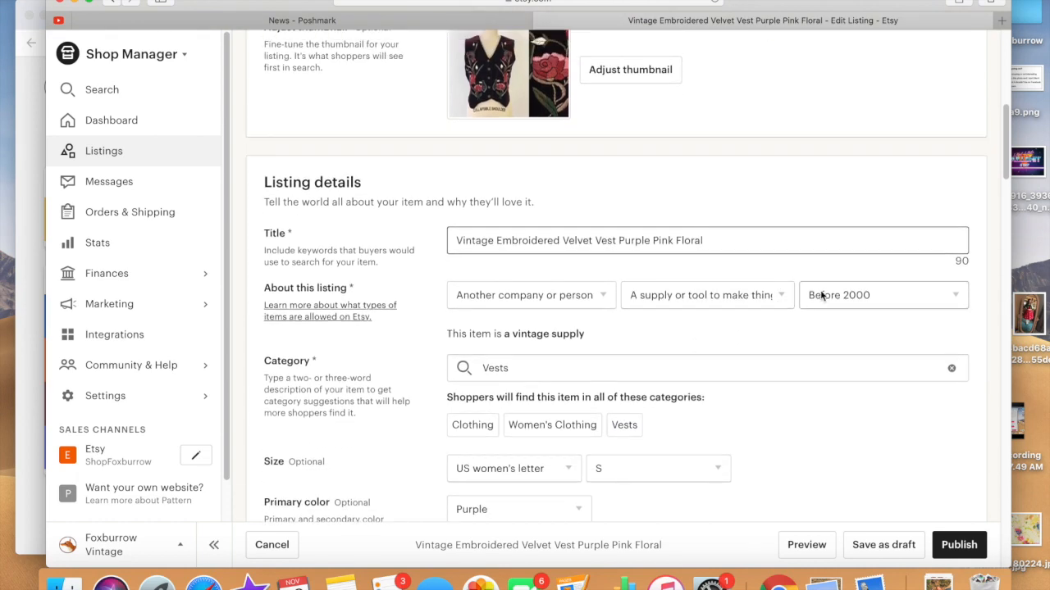
click(820, 295)
click(827, 323)
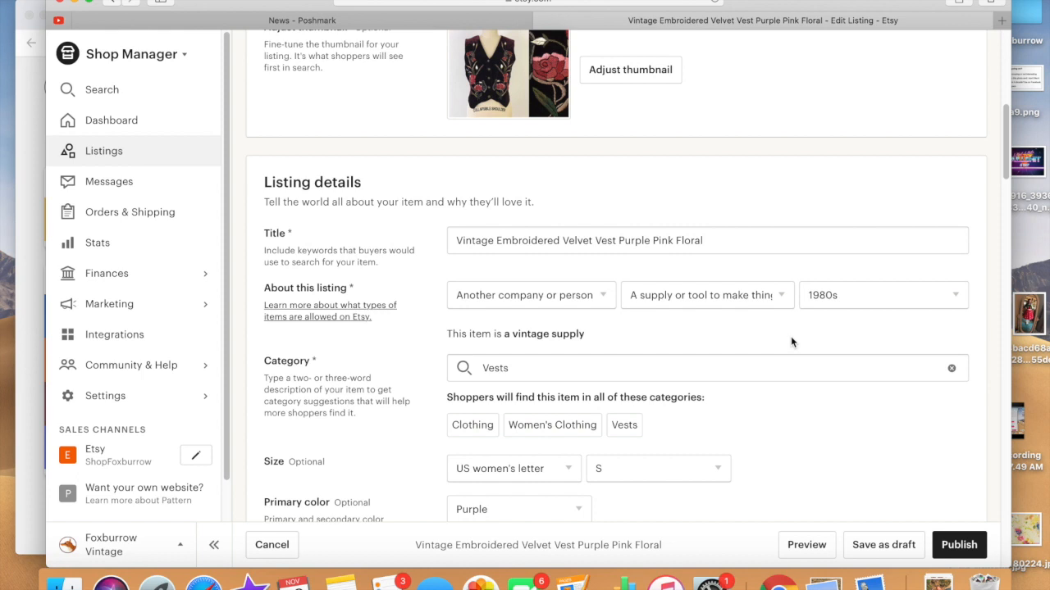
Add "SIZE S 80s" to the beginning of the listing title
click(477, 241)
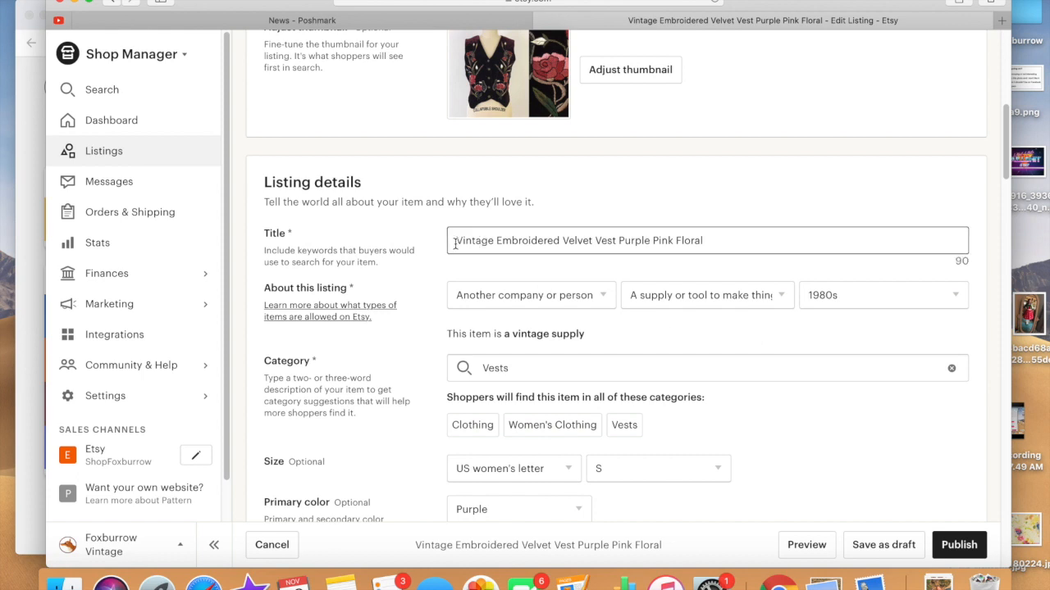
text(80s)
click(453, 239)
text(SIZE S)
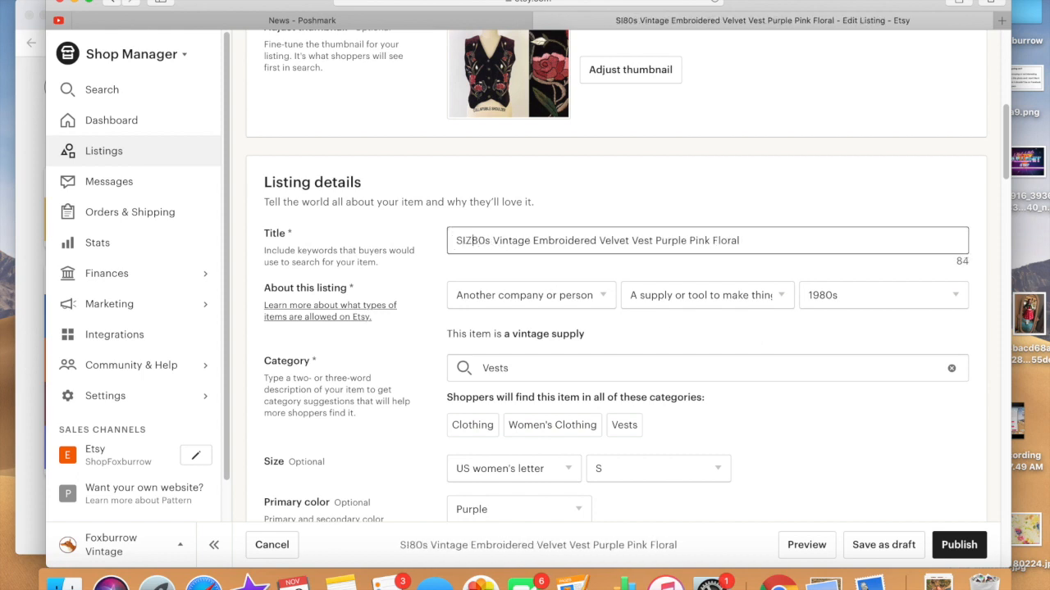
Enlarge the clothing label photo to check the brand and size tag, and close it again
scroll(693, 246, up, 2)
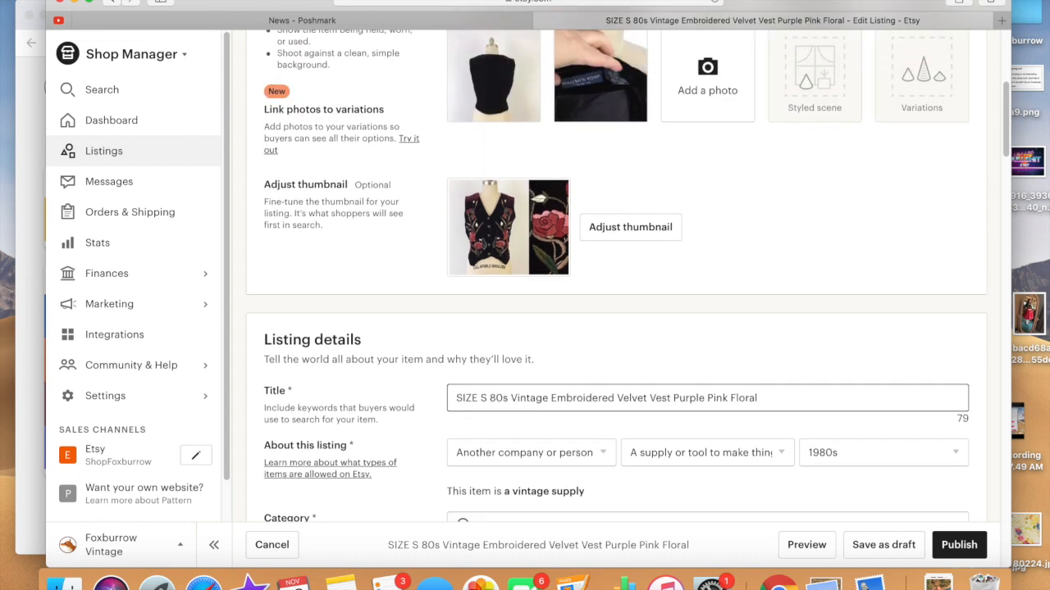
scroll(693, 161, down, 5)
scroll(693, 162, up, 10)
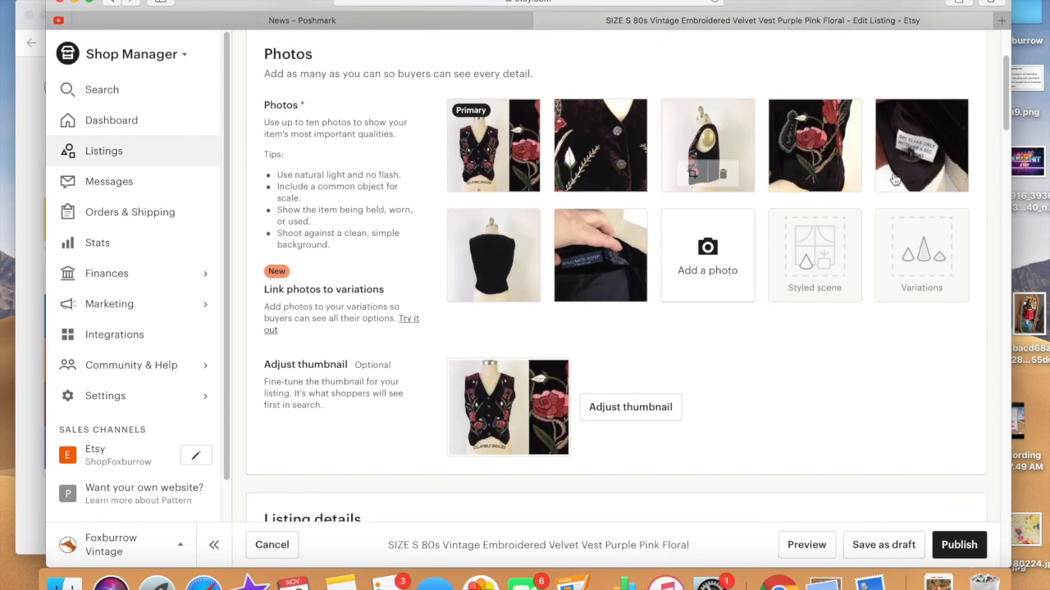
mouse_move(603, 283)
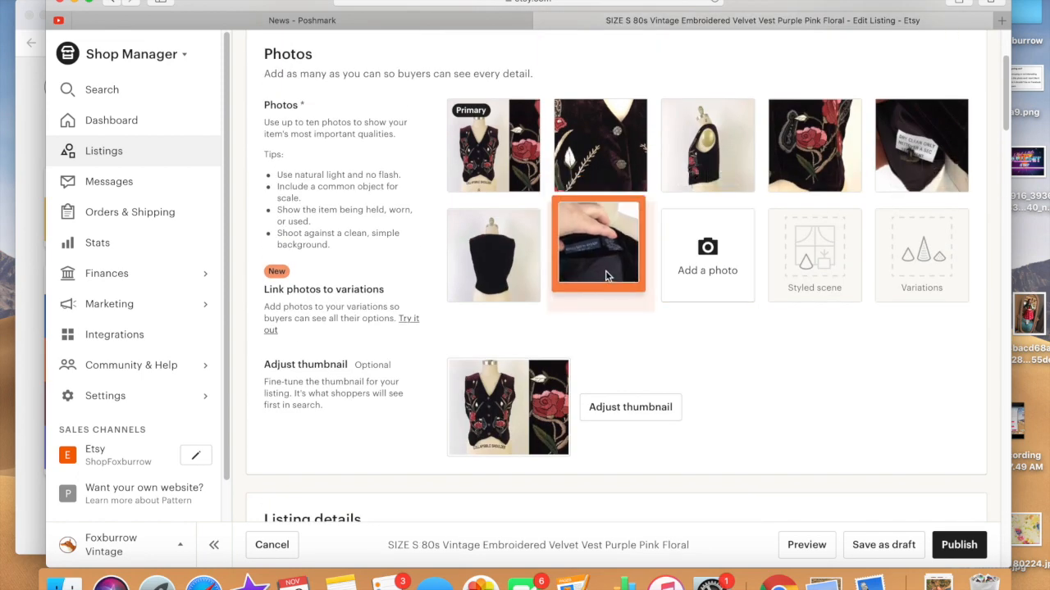
click(605, 260)
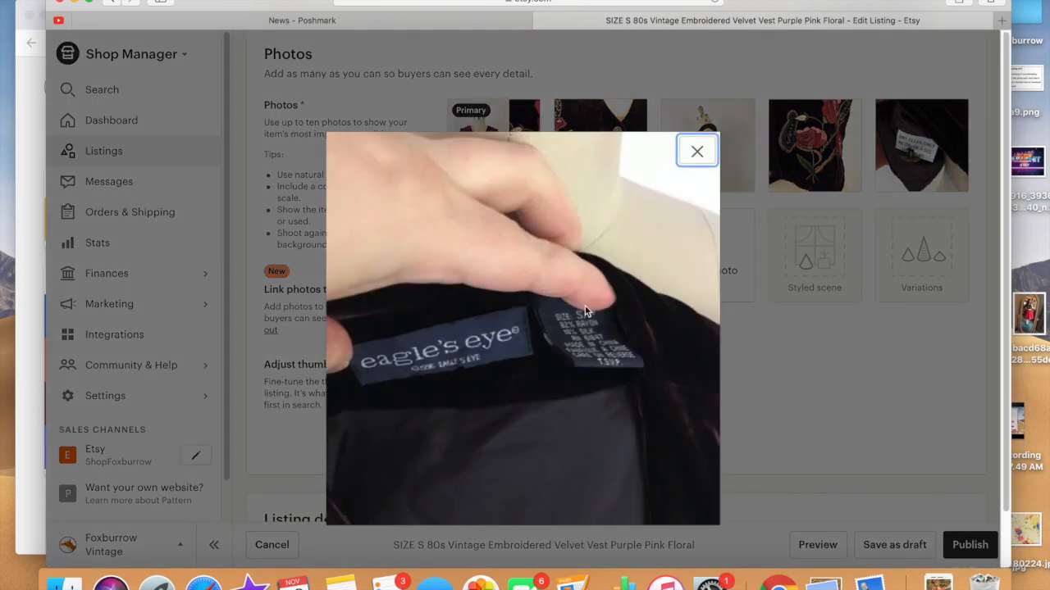
click(696, 152)
Set the vest's clothing style to Boho & hippie
scroll(664, 262, down, 9)
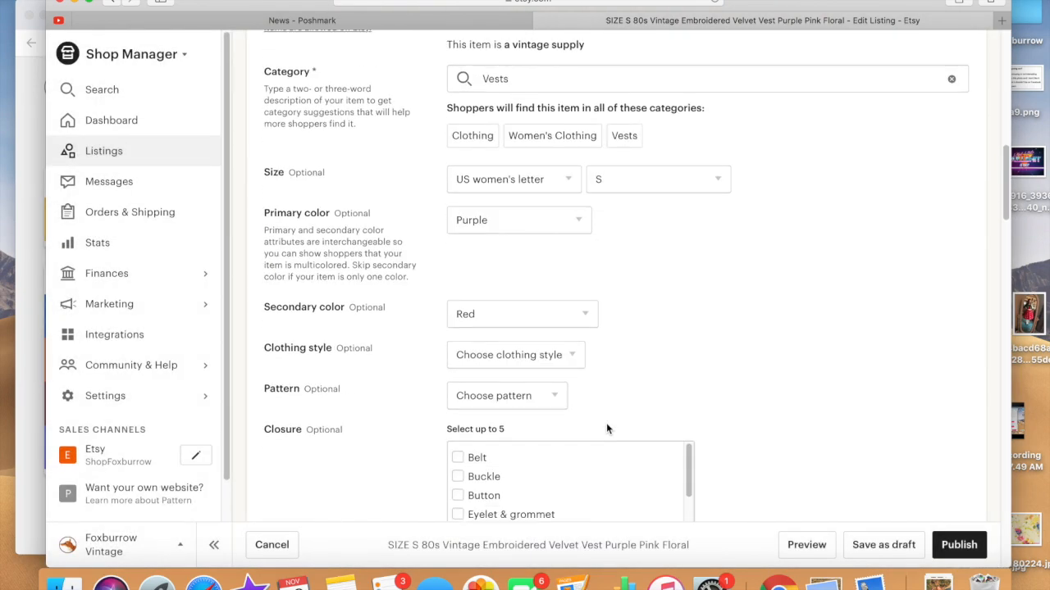
scroll(631, 255, down, 2)
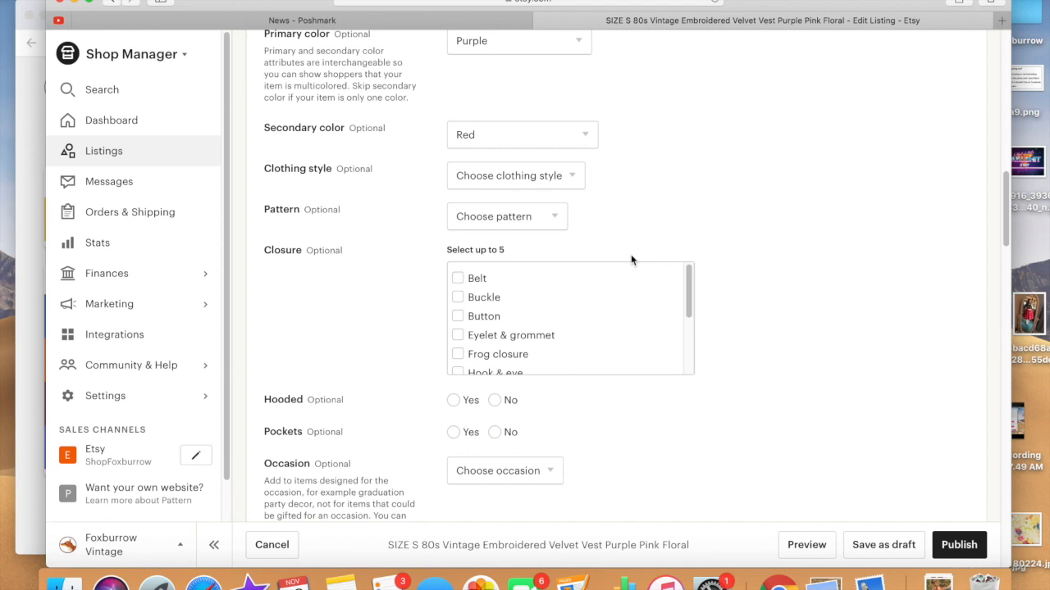
click(555, 187)
click(537, 202)
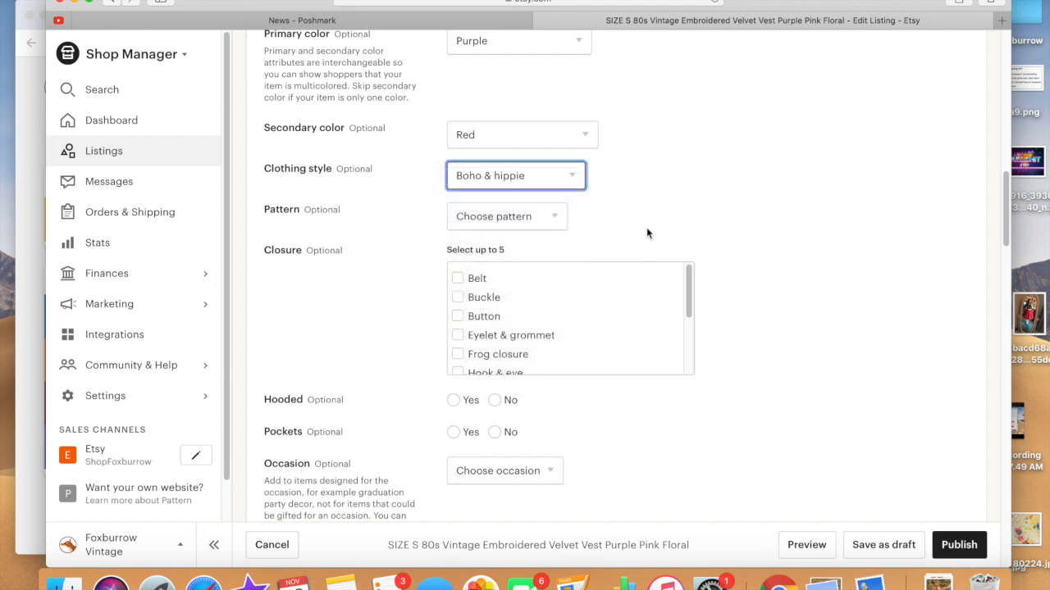
Set the vest's pattern to Floral and its closure to Button
scroll(646, 228, down, 3)
click(498, 100)
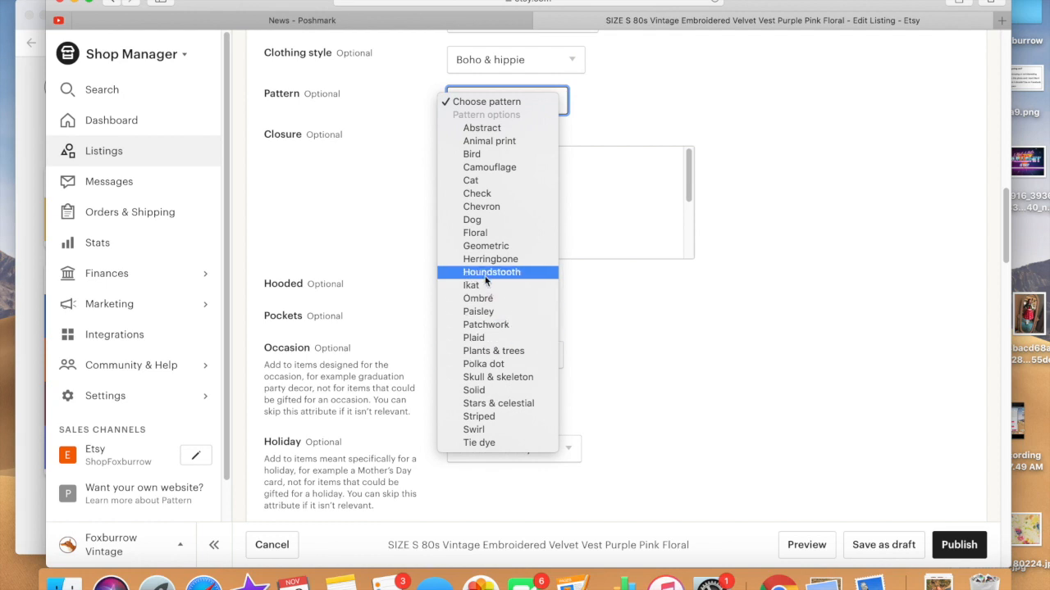
click(480, 233)
click(407, 243)
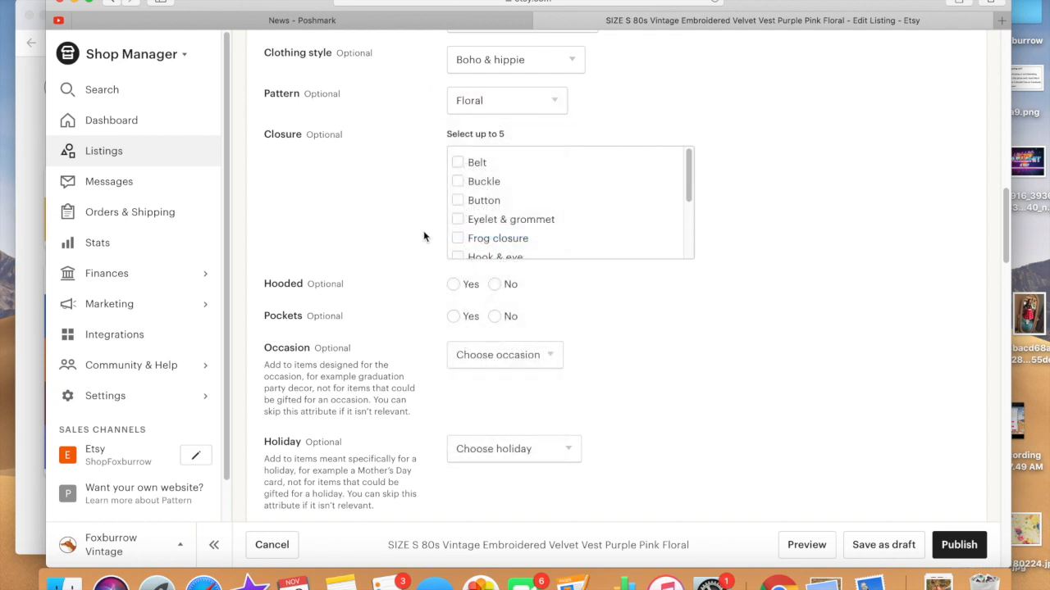
click(457, 200)
Mark the vest as not hooded and without pockets
scroll(406, 216, down, 5)
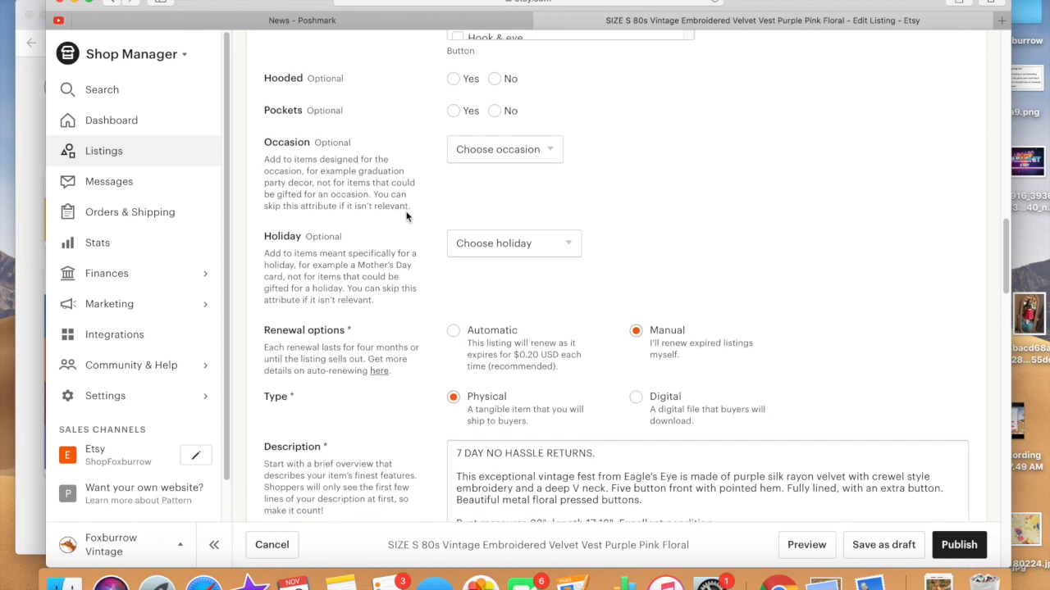
click(495, 77)
click(495, 108)
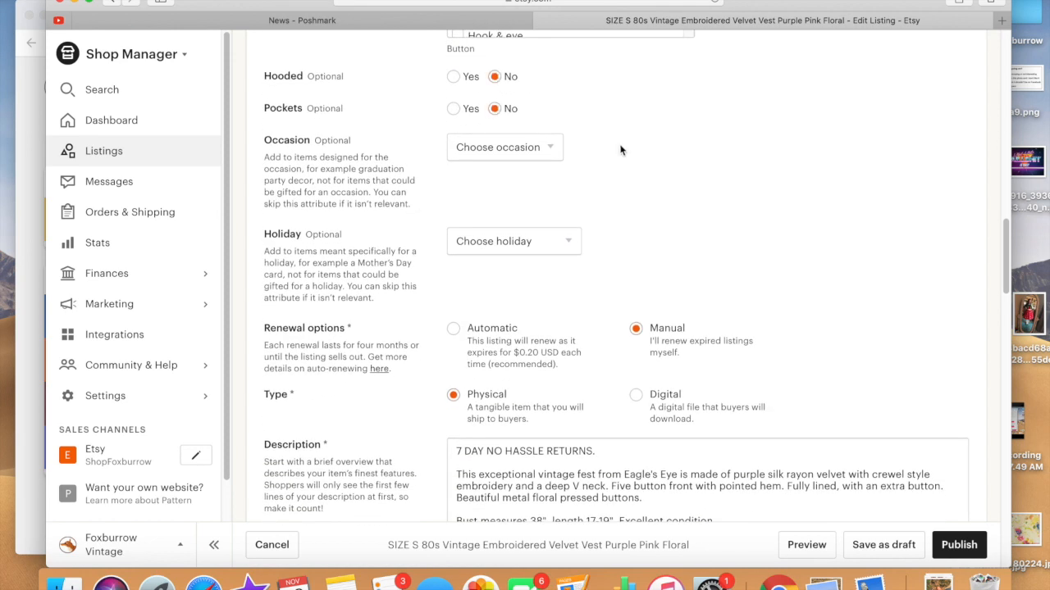
Switch the listing's renewal option to Automatic, keeping automatic renewal enabled in the auto-renew details
scroll(622, 144, down, 3)
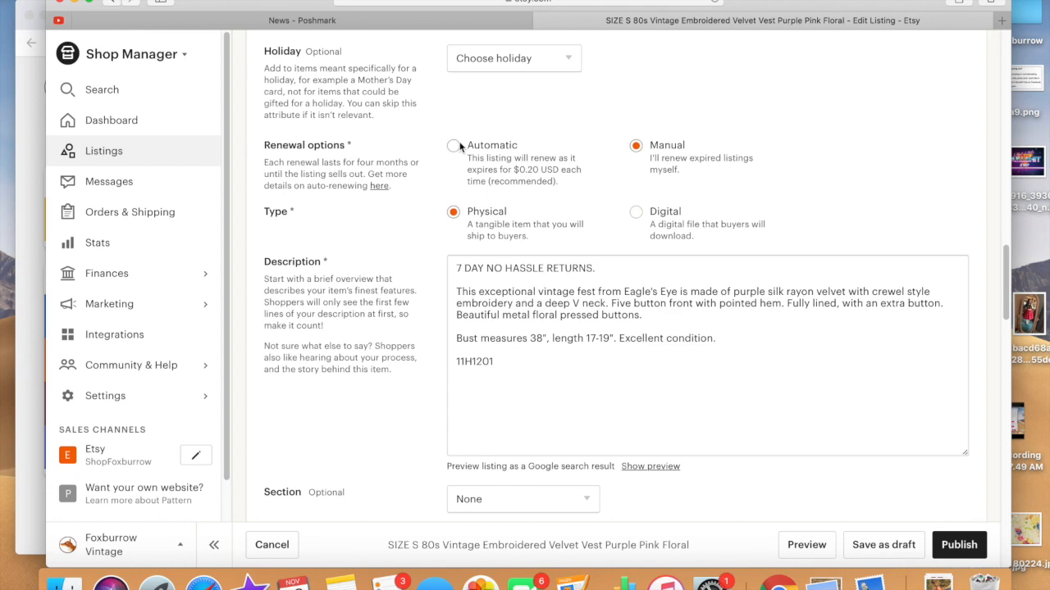
click(455, 146)
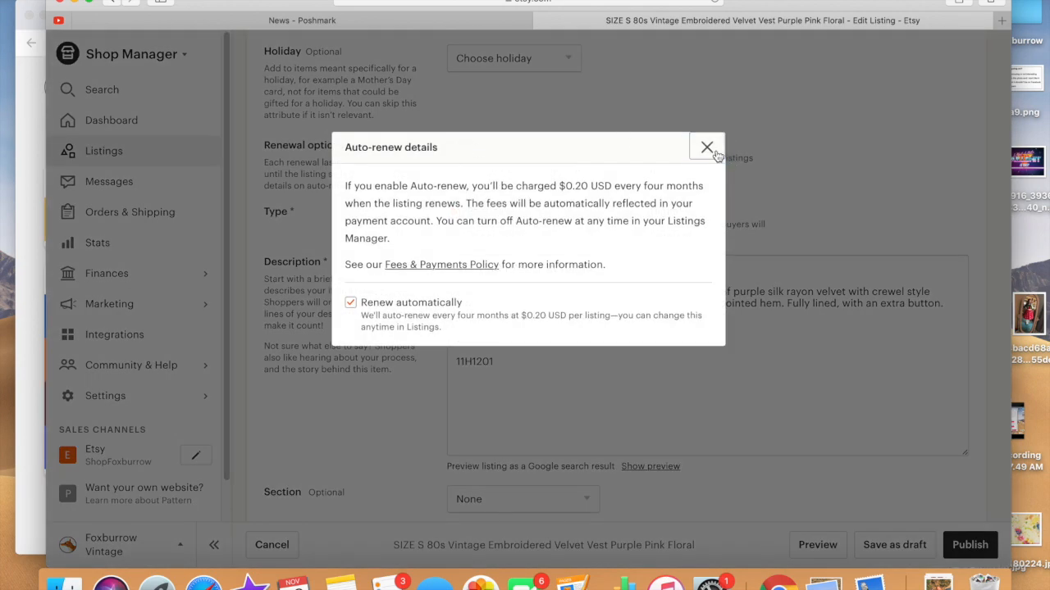
click(707, 149)
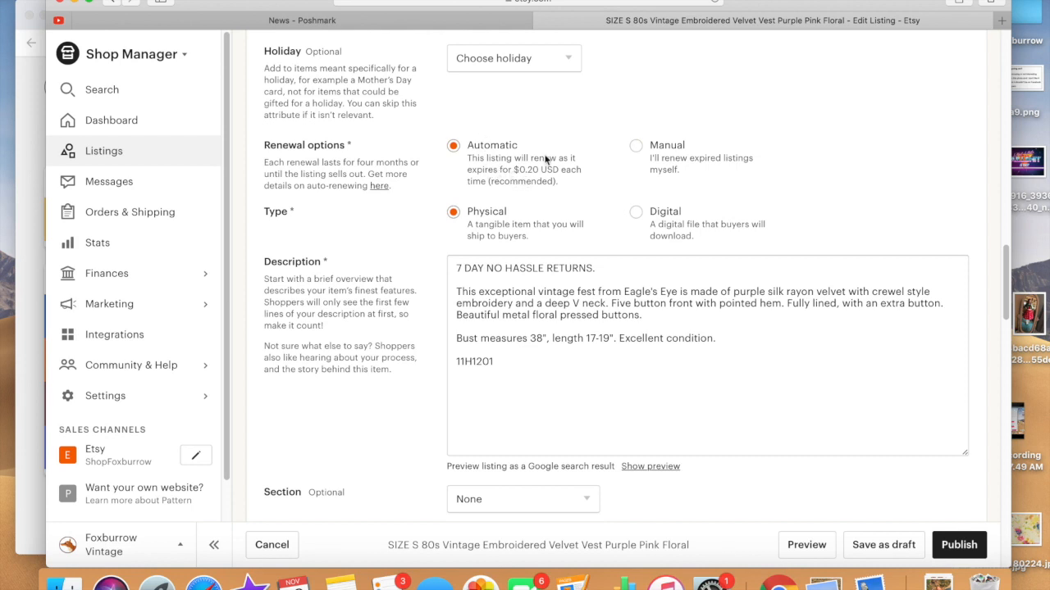
Move the inventory code 11H1201 from the end of the description into the SKU field
click(515, 377)
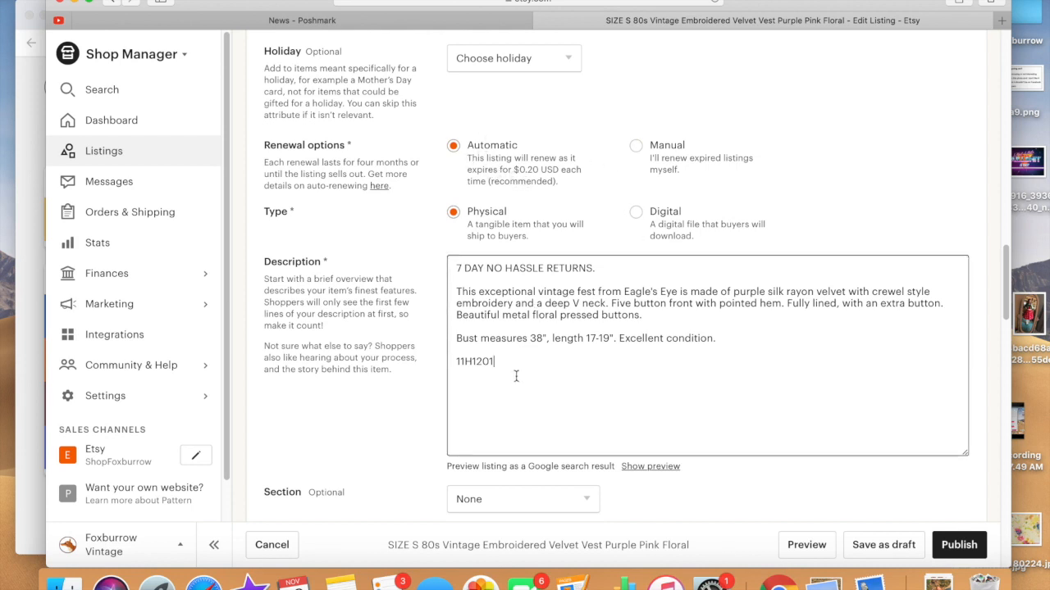
key(super+shift+Left)
key(super+x)
scroll(445, 359, down, 10)
scroll(445, 359, down, 3)
click(471, 403)
key(super+v)
Remove the leading 11 from the SKU so that it reads H1201
key(Left)
key(Left)
key(Left)
key(Left)
key(Left)
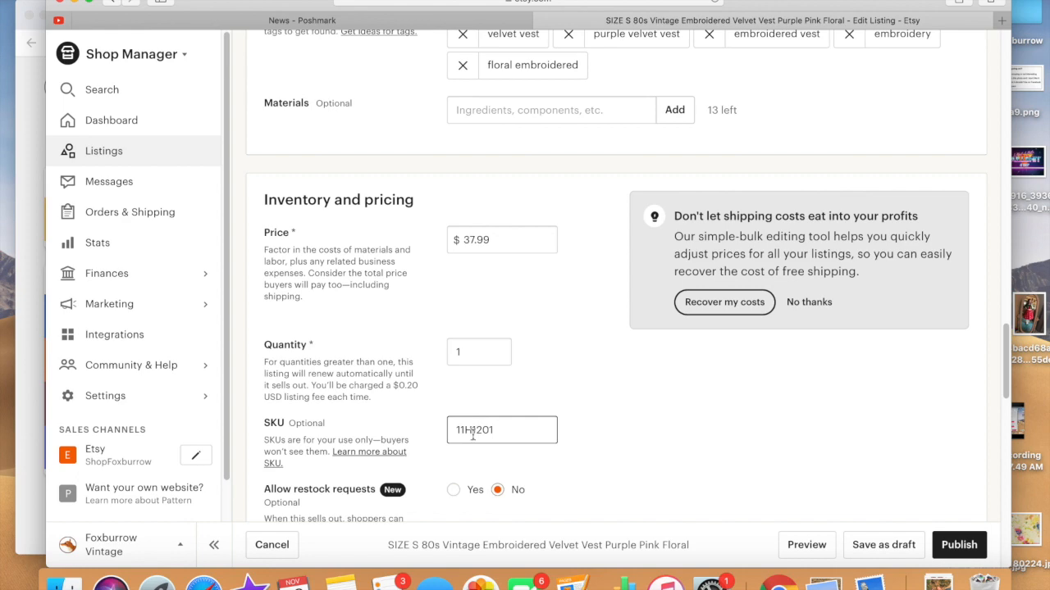
key(BackSpace)
key(BackSpace)
Assign the listing to the shop section Women's XS to S
scroll(434, 423, up, 5)
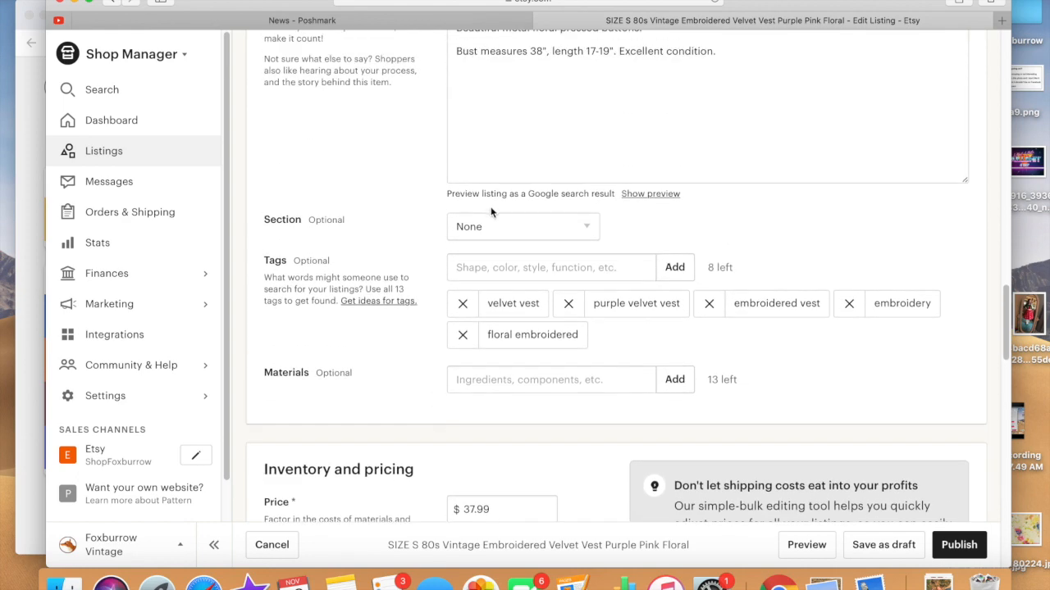
click(495, 220)
click(493, 256)
Add the tags "eagles eye", "eagles eye vest", "size s vest" and "small velvet vest" to the listing
click(493, 277)
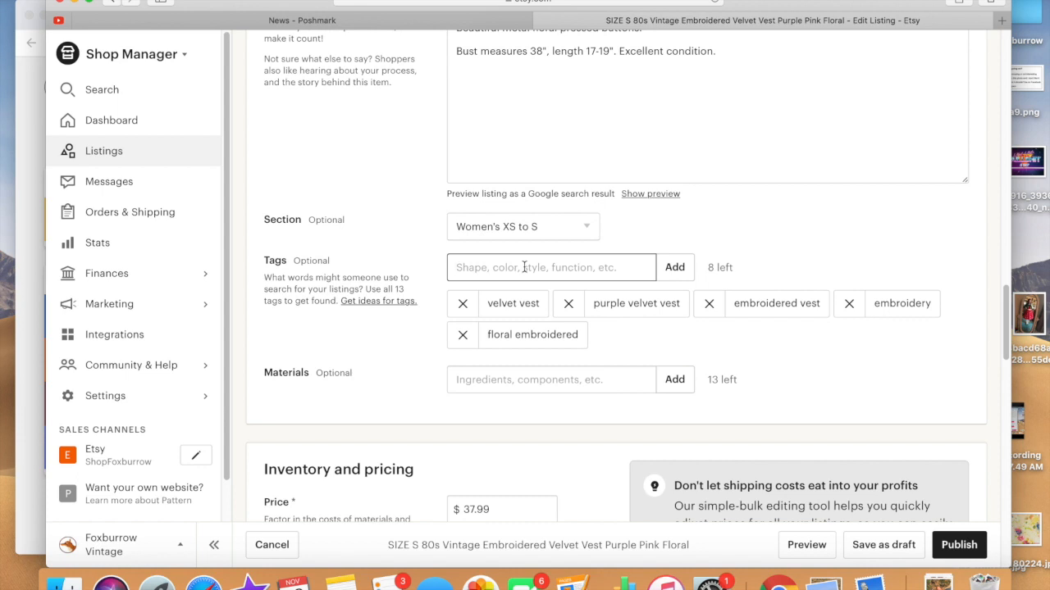
text(eagles eye)
key(Return)
text(eagles eye vest)
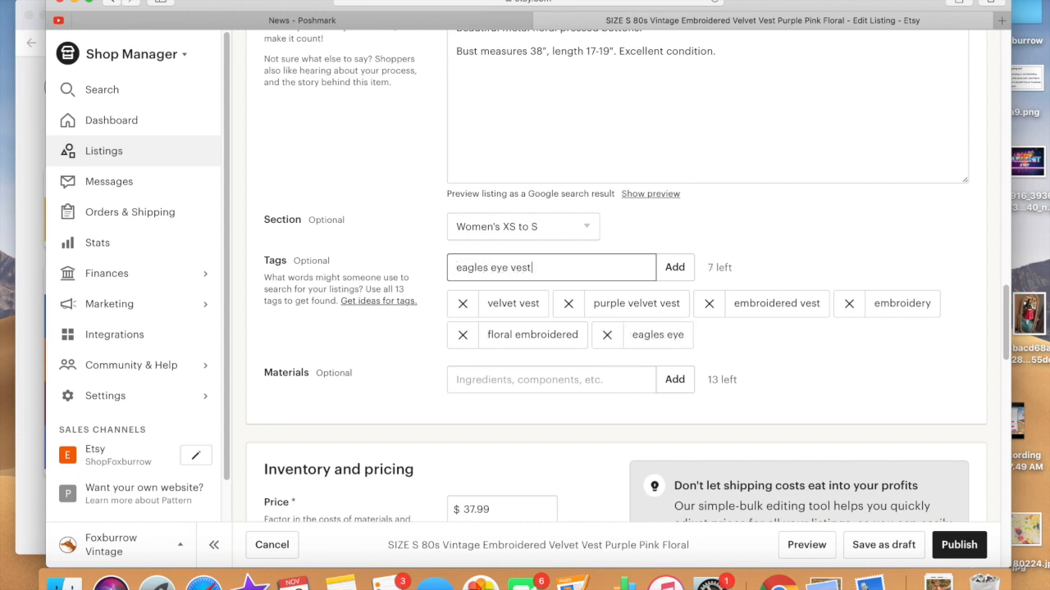
key(Return)
text(size s vest)
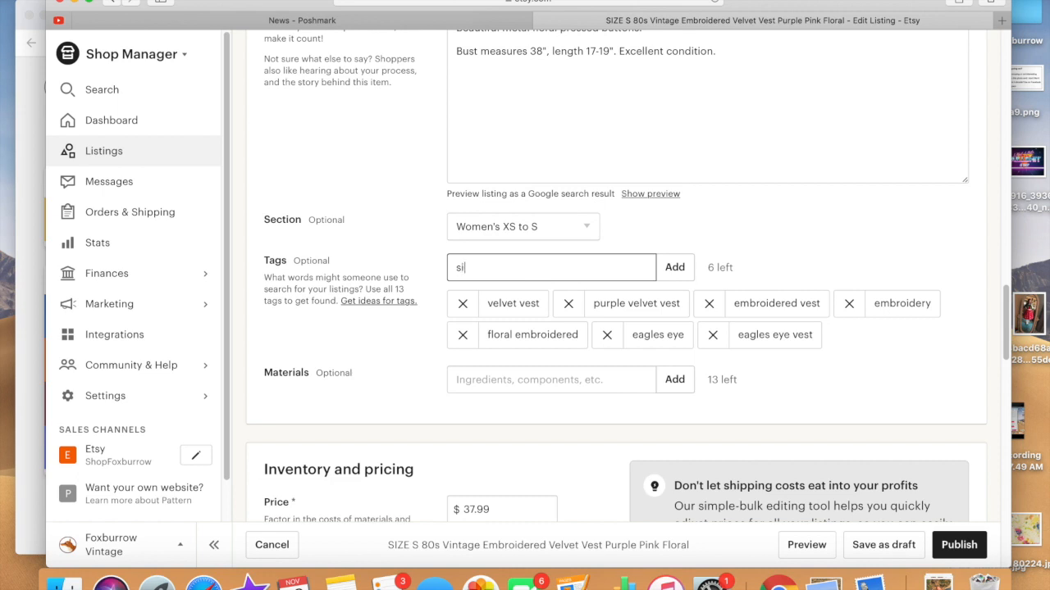
key(Return)
text(s)
key(BackSpace)
text(small velvet vest)
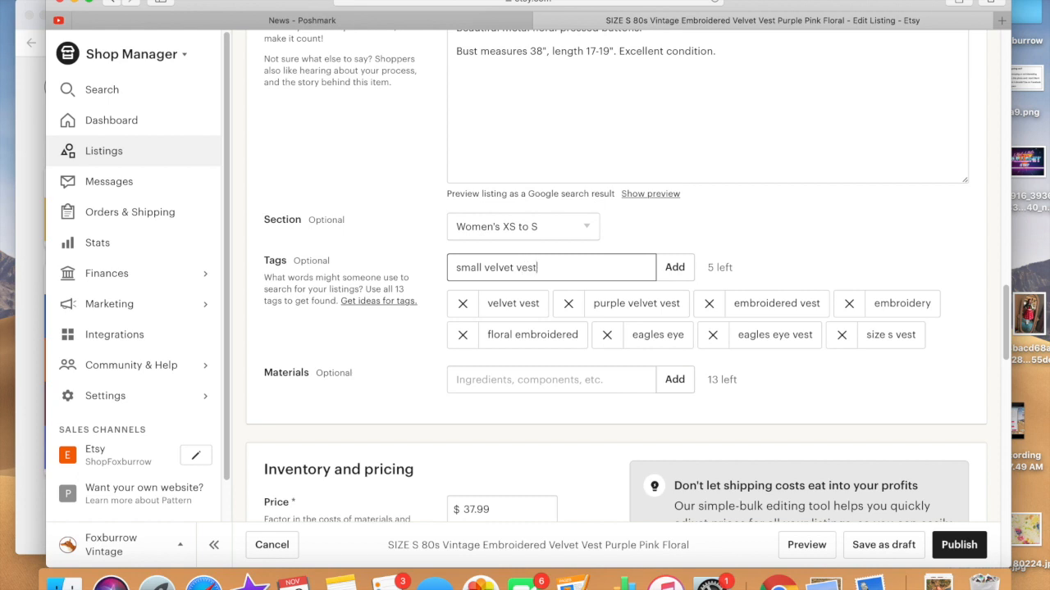
key(Return)
Use up the remaining tags with "embroidered velvet", "purple vest", "small purple vest" and "80s vest"
text(embro)
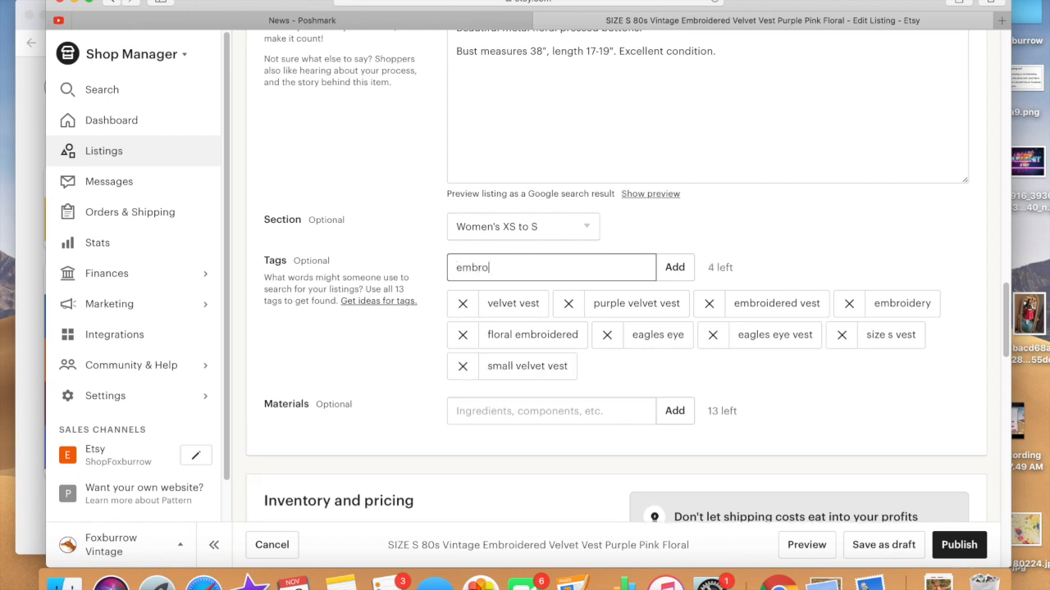
text(idered velvet)
key(Return)
text(purple vest)
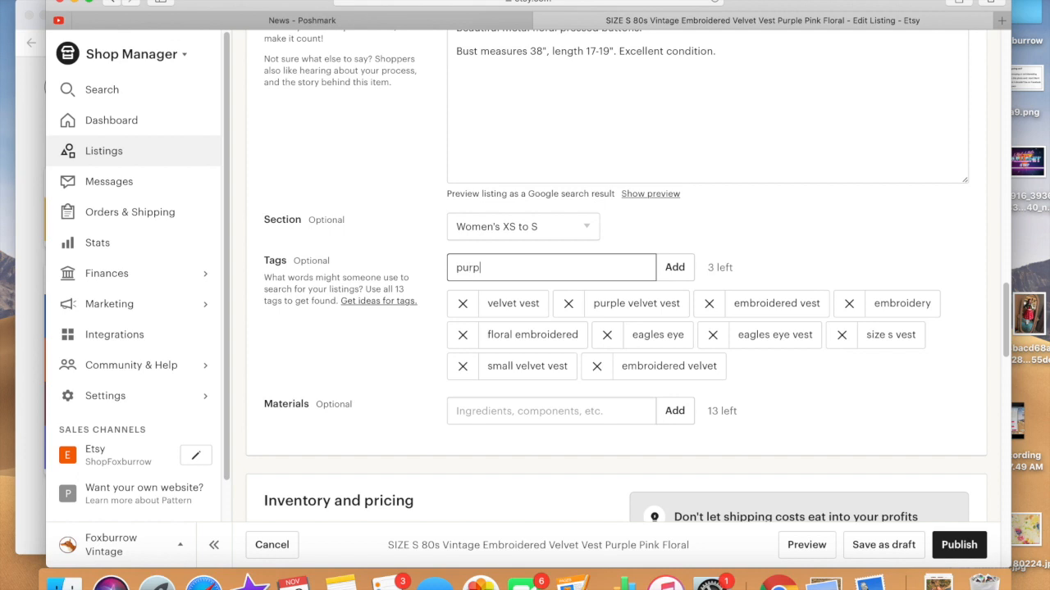
key(Return)
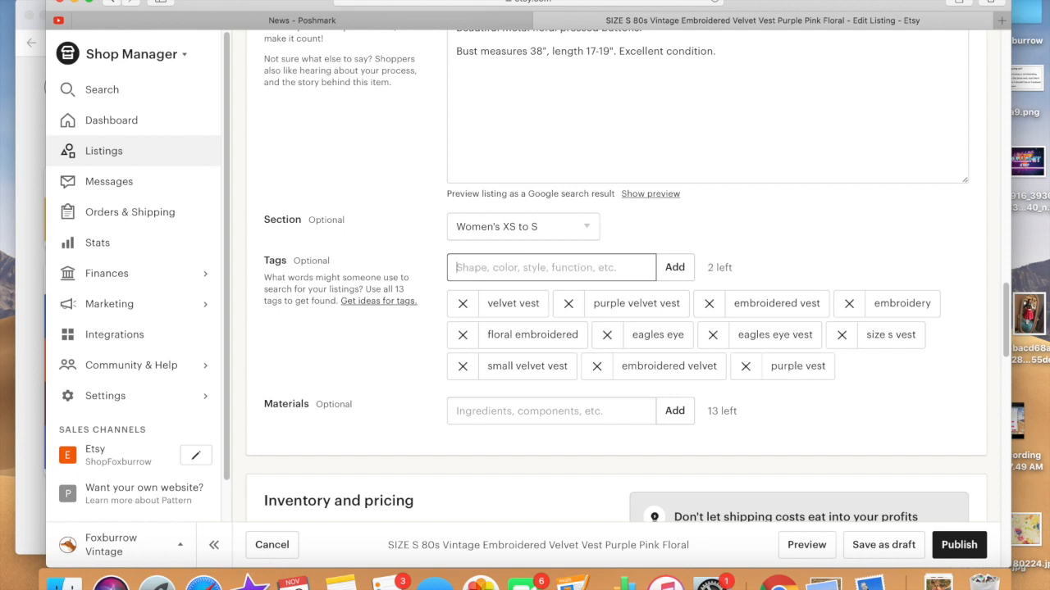
text(small purp)
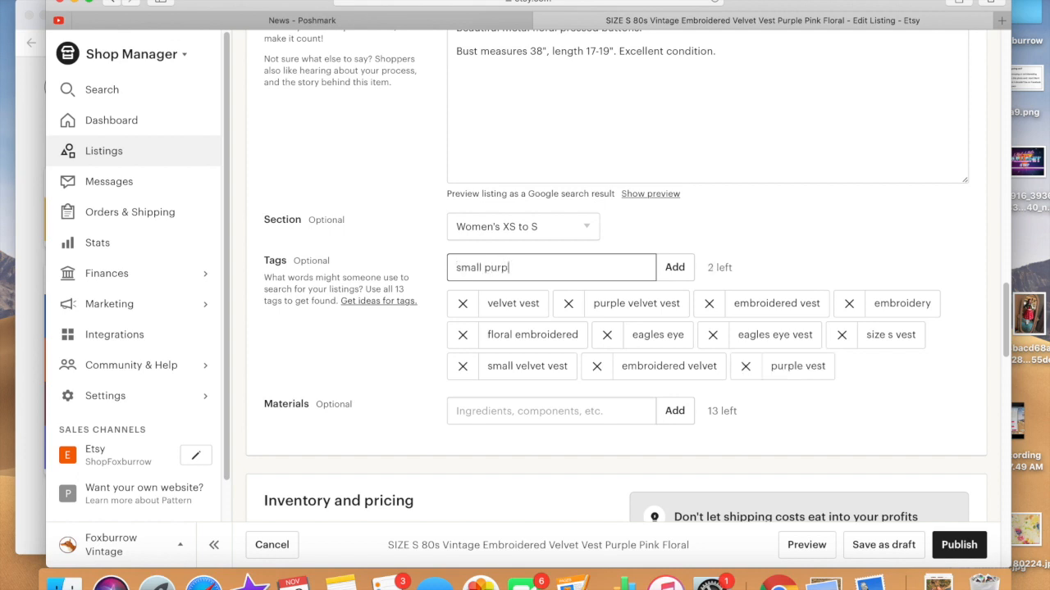
text(le vest)
key(Return)
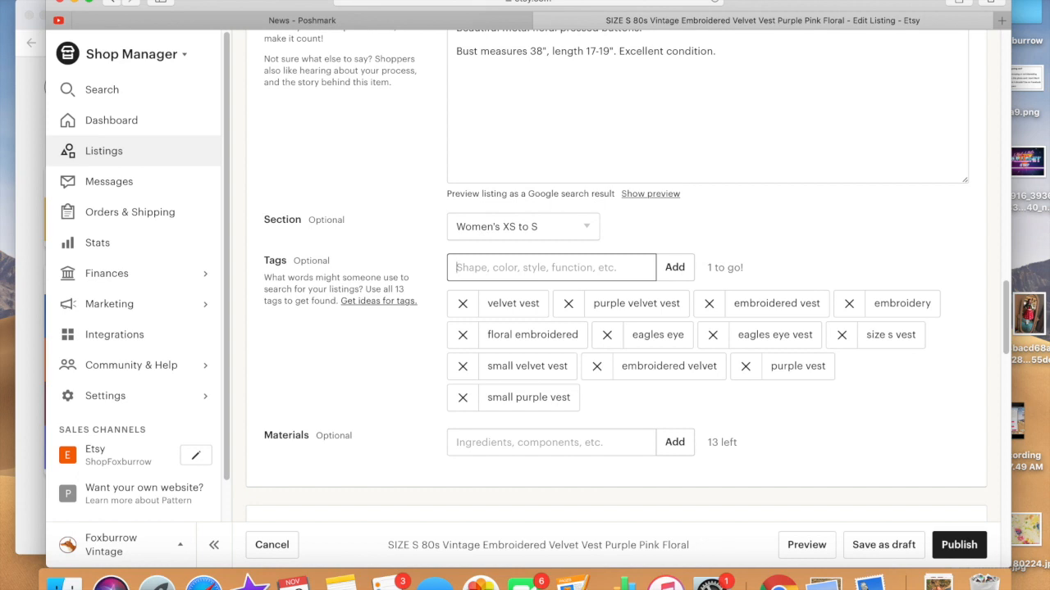
text(80s )
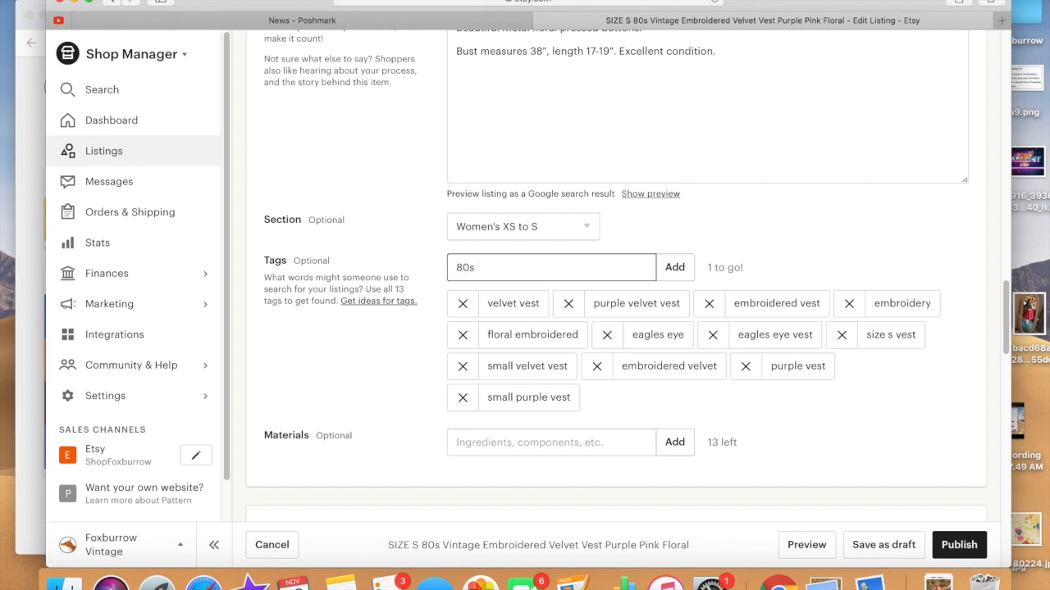
text(vest)
key(Return)
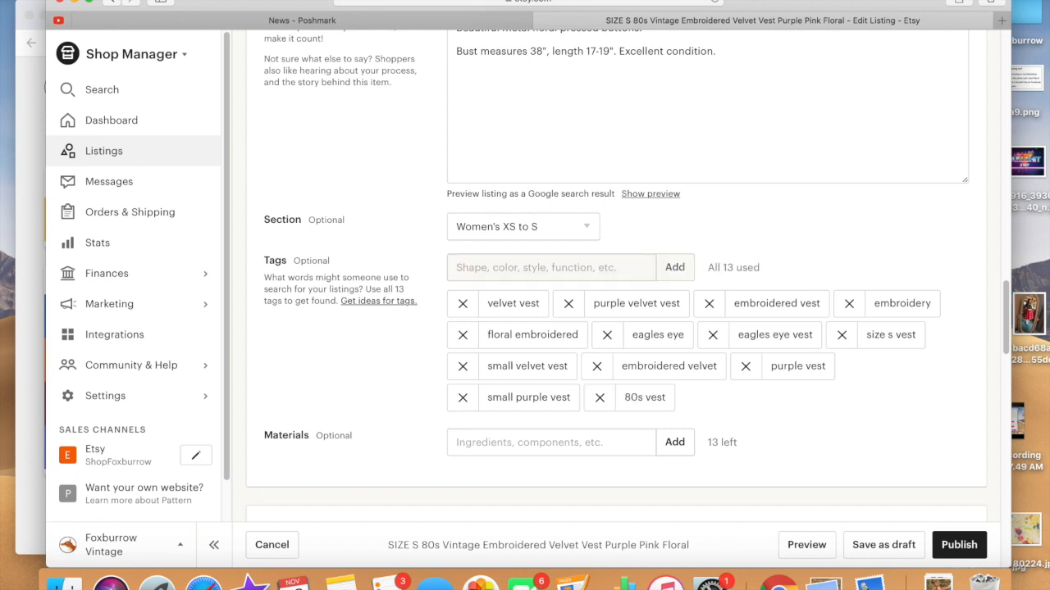
Choose the Calculated Shipping profile as the listing's shipping option
scroll(615, 287, down, 5)
scroll(615, 279, down, 10)
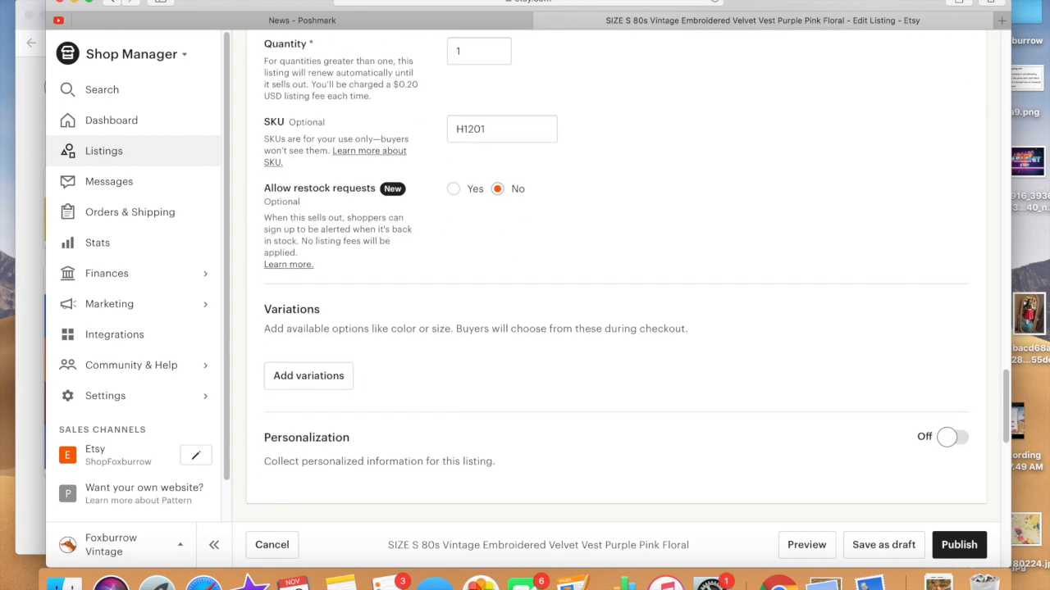
scroll(477, 254, down, 2)
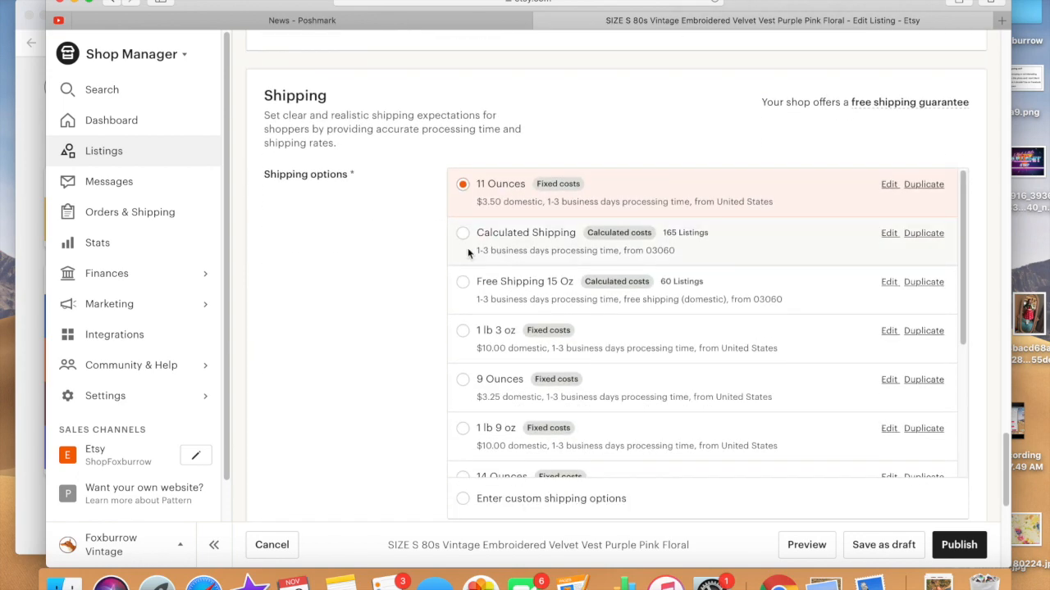
click(462, 235)
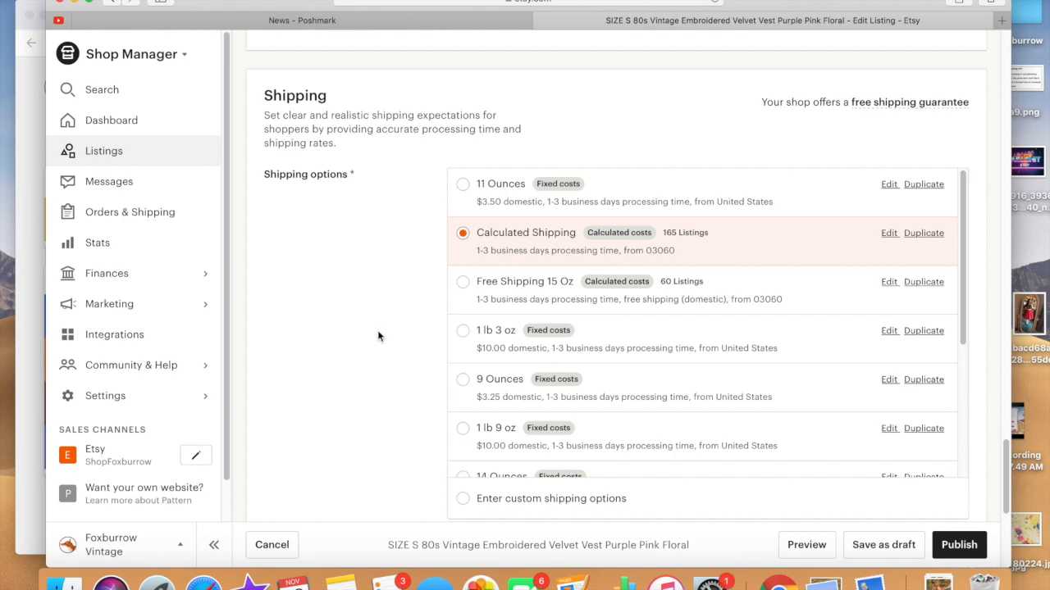
Check the item weight and packed size, and publish the vest listing with automatic renewal, accepting the listing fee
scroll(378, 336, down, 5)
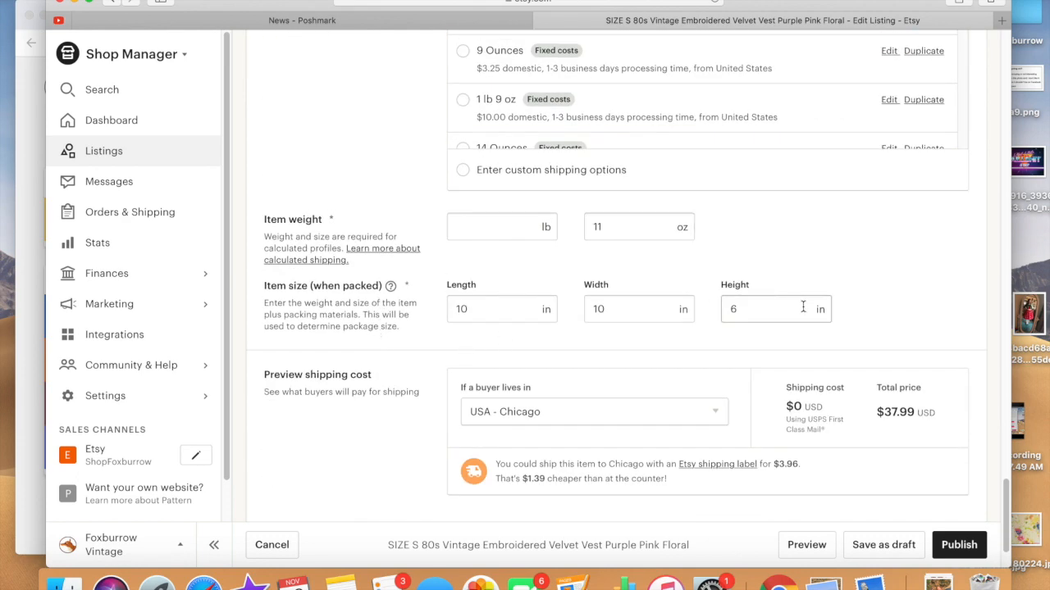
scroll(696, 373, down, 3)
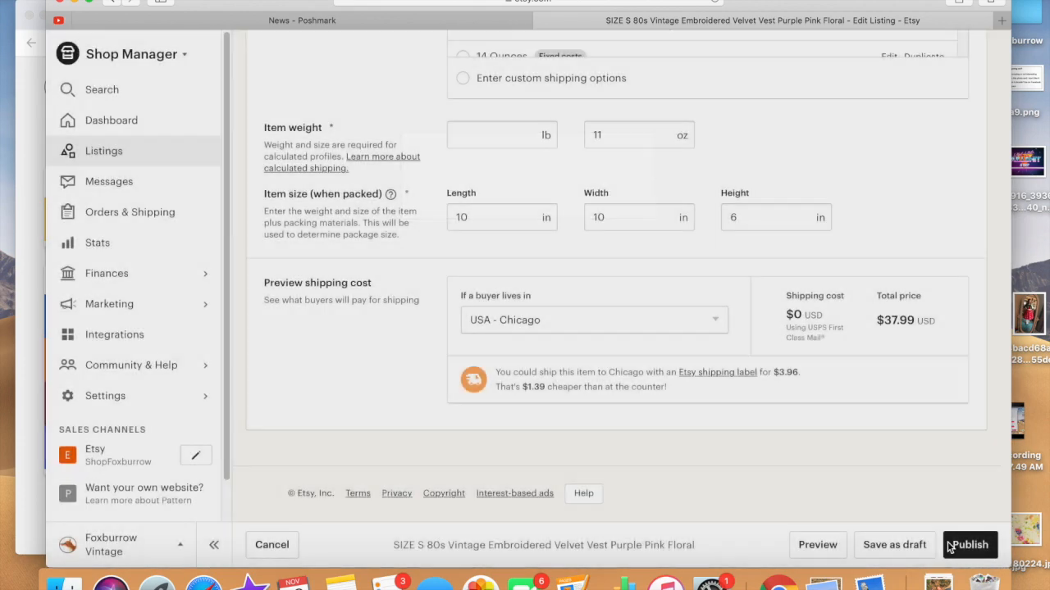
click(949, 548)
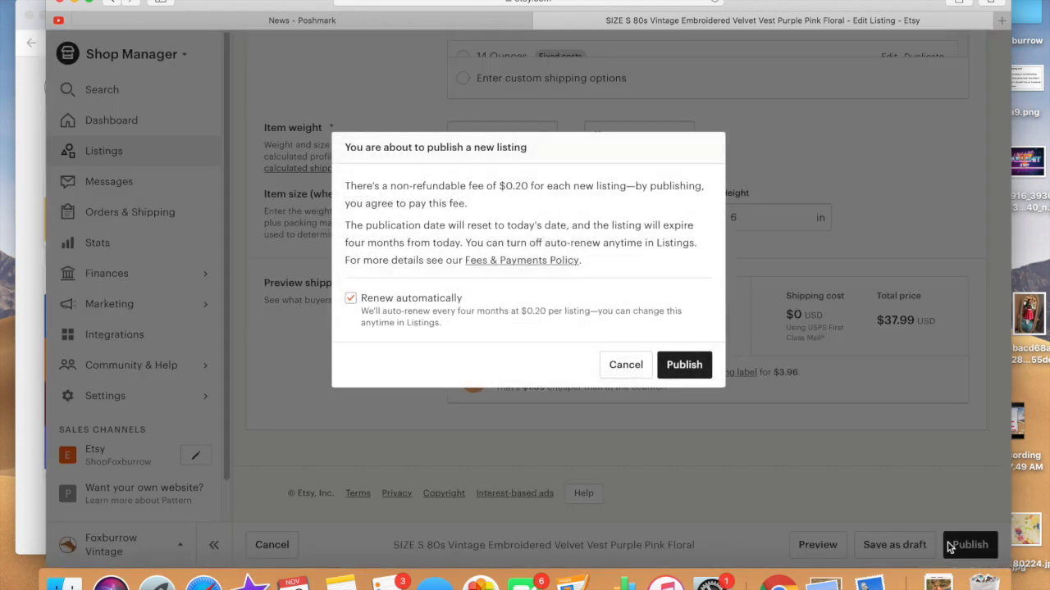
click(691, 374)
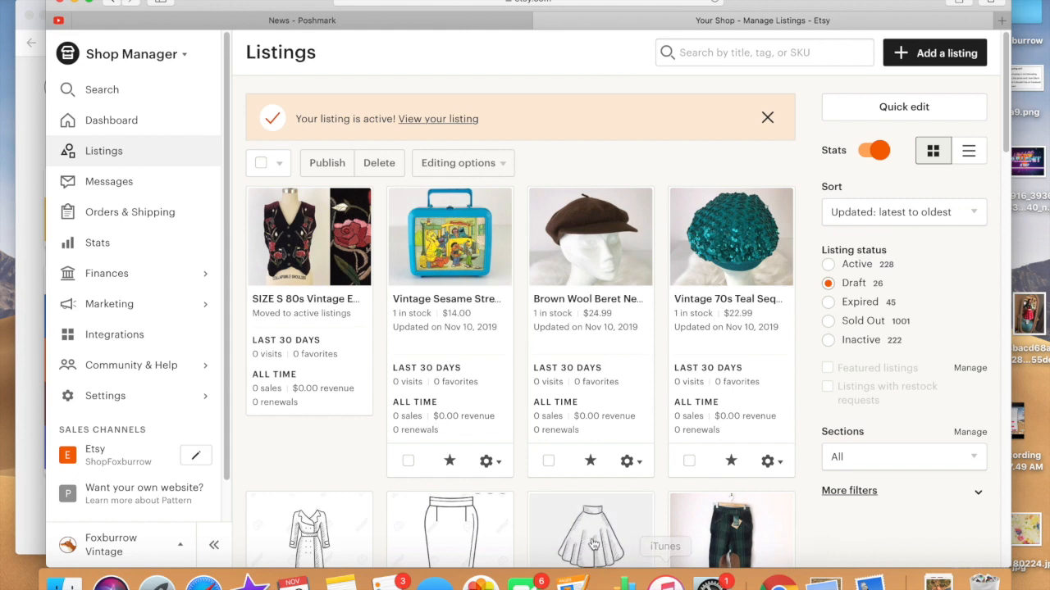
Switch to Vendoo, close the vest's item page, and import the Anthropologie Mustard & Brown Ponte Dress Yellow in a new tab
click(779, 582)
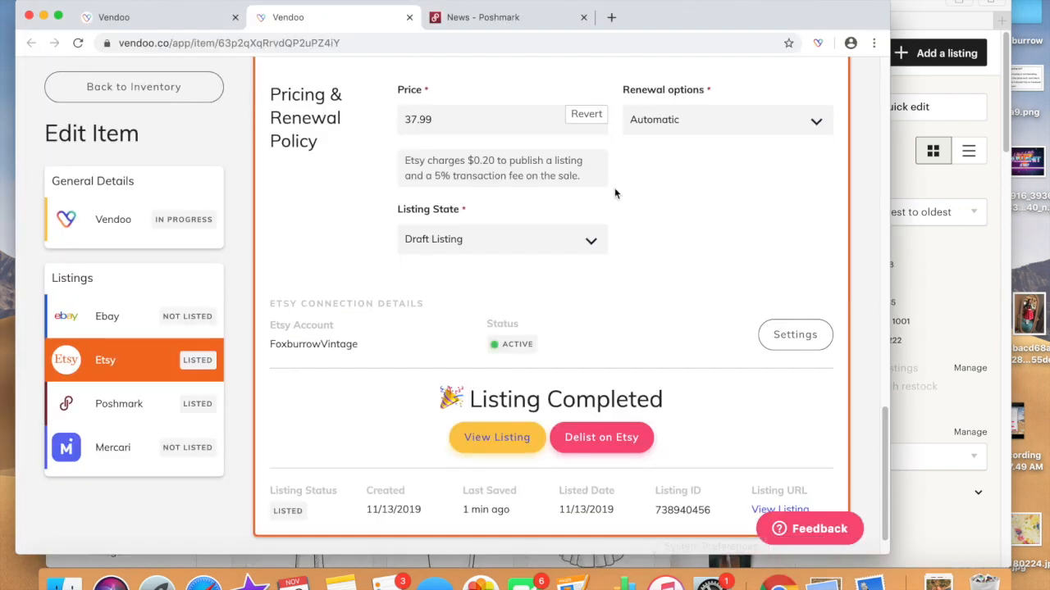
click(409, 17)
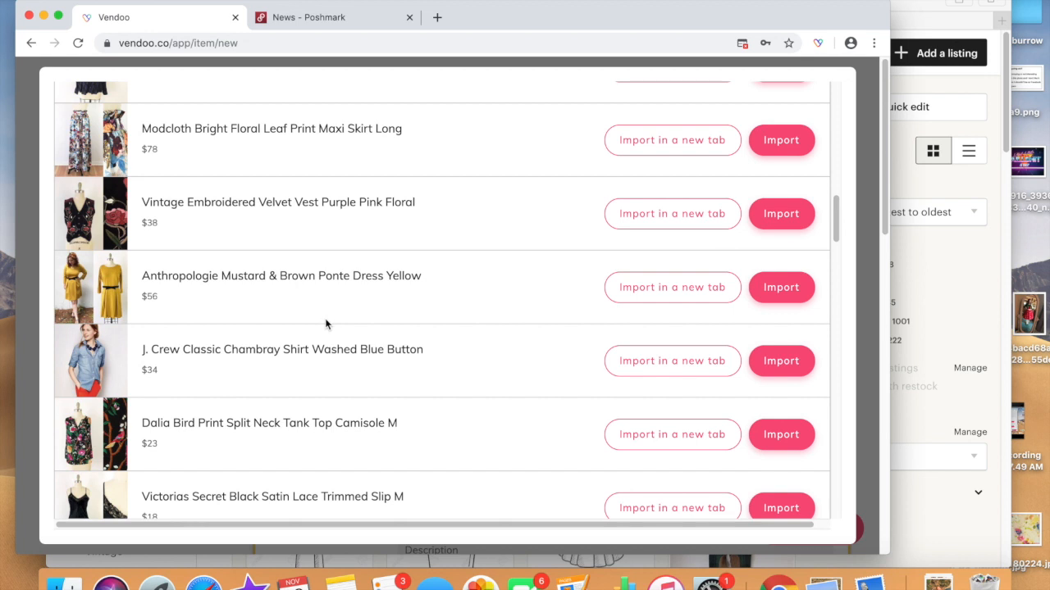
scroll(325, 324, down, 1)
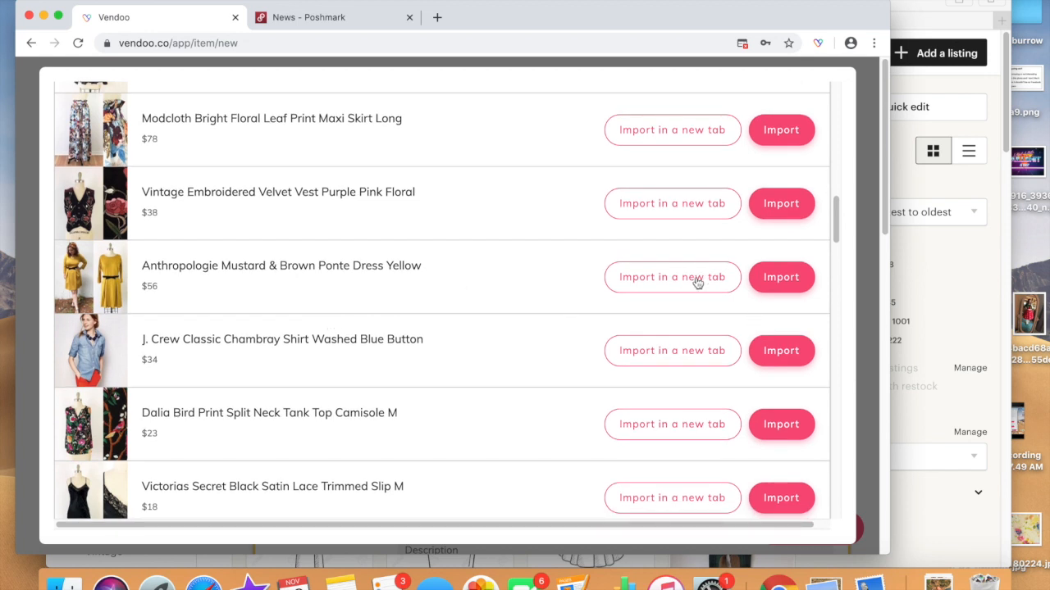
click(697, 279)
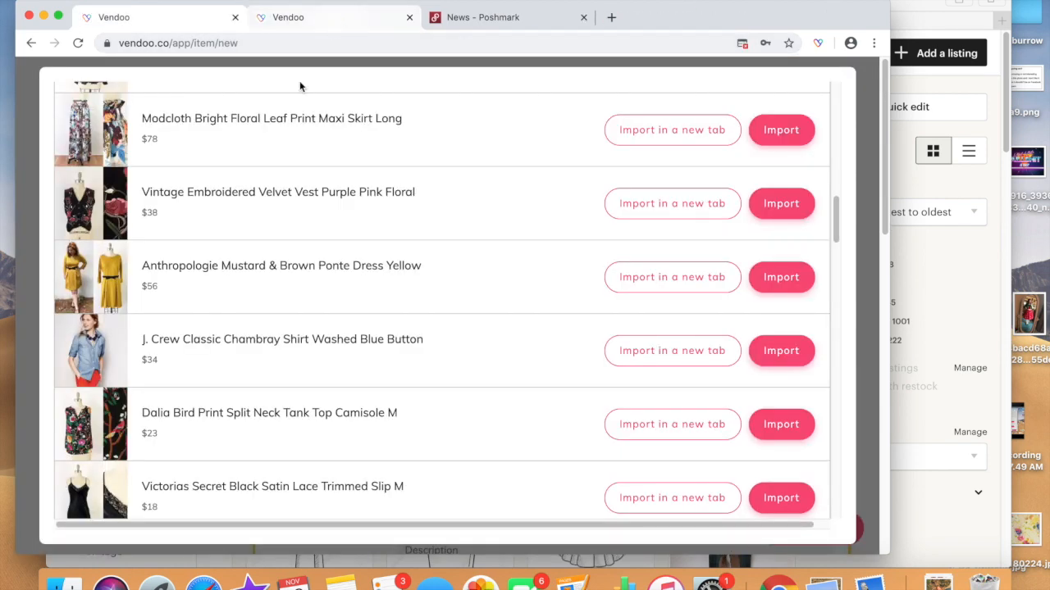
Open the imported Anthropologie dress and bring up its eBay listing details, viewing the end of the description
click(303, 18)
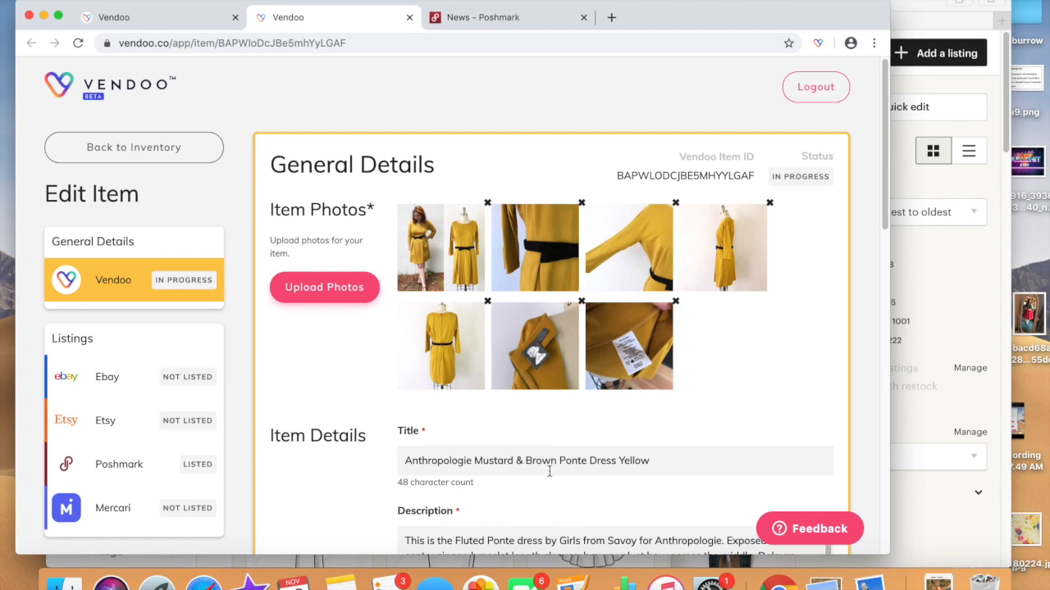
scroll(189, 405, down, 2)
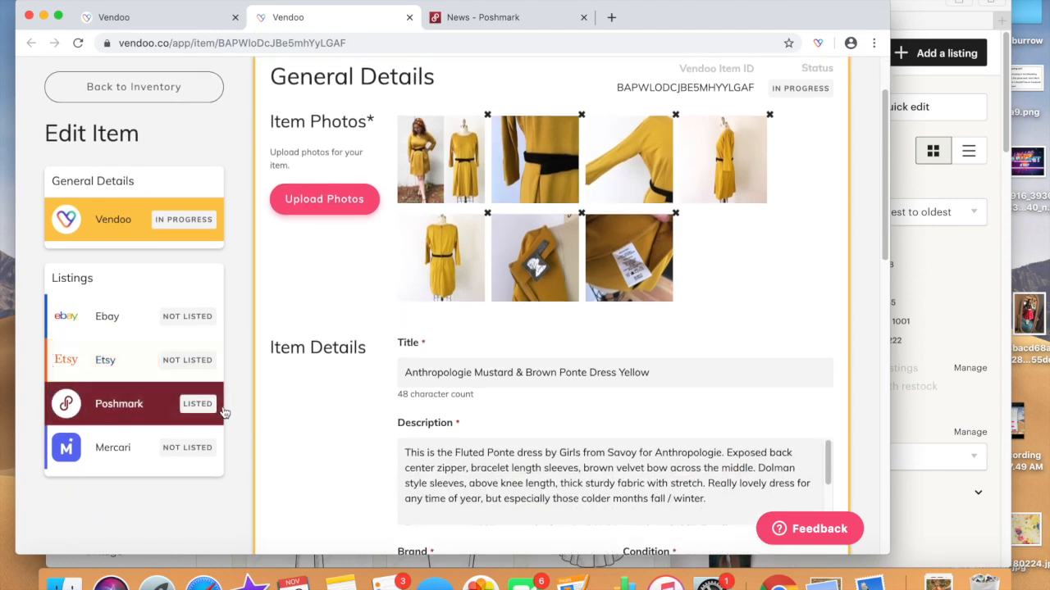
click(141, 326)
scroll(625, 459, down, 3)
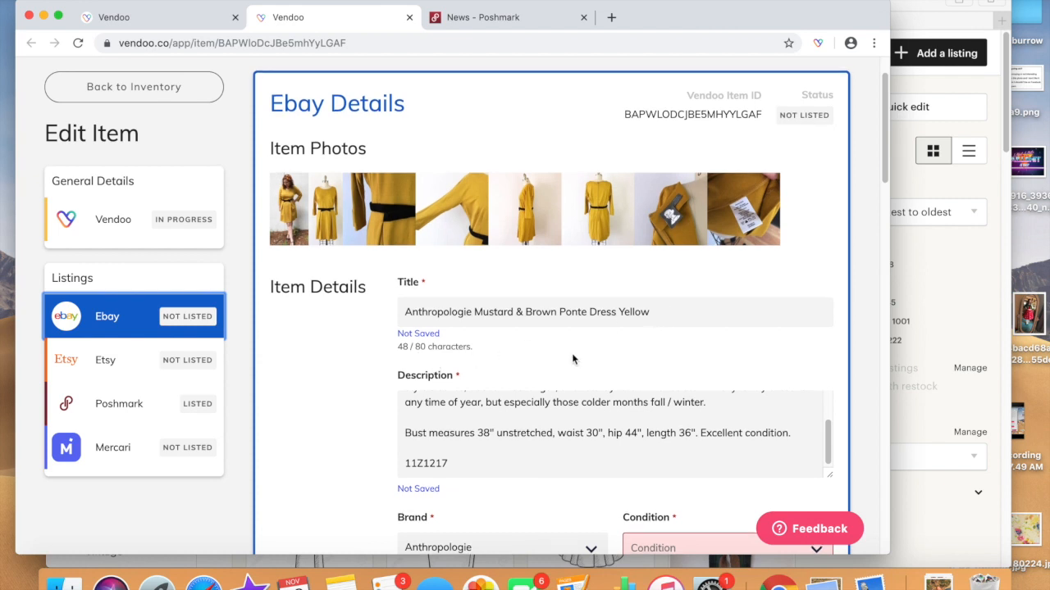
Add the size M to the end of the dress's eBay listing title
scroll(573, 359, down, 4)
click(690, 170)
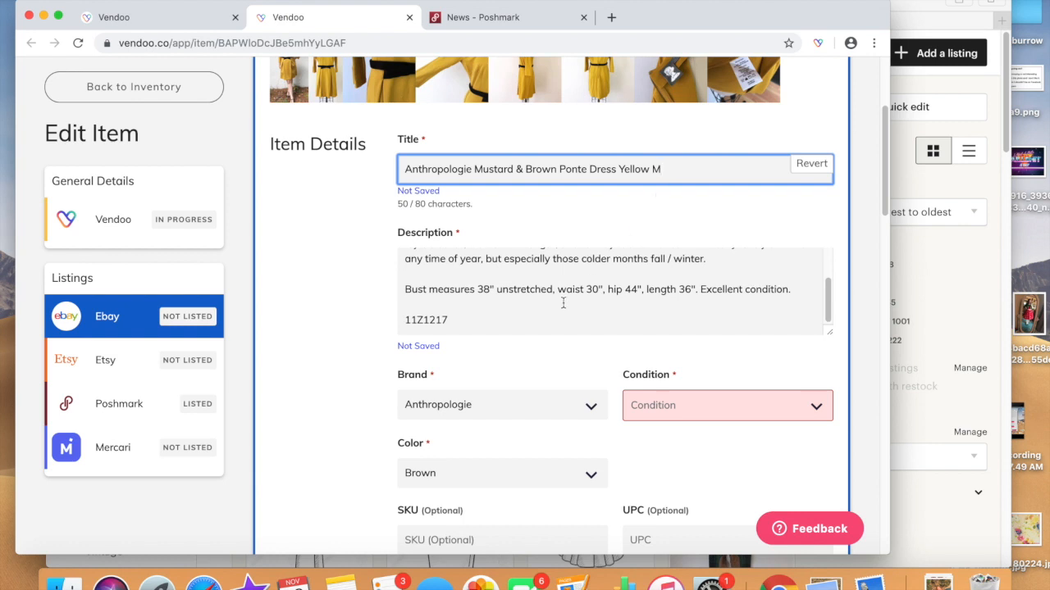
scroll(562, 303, down, 1)
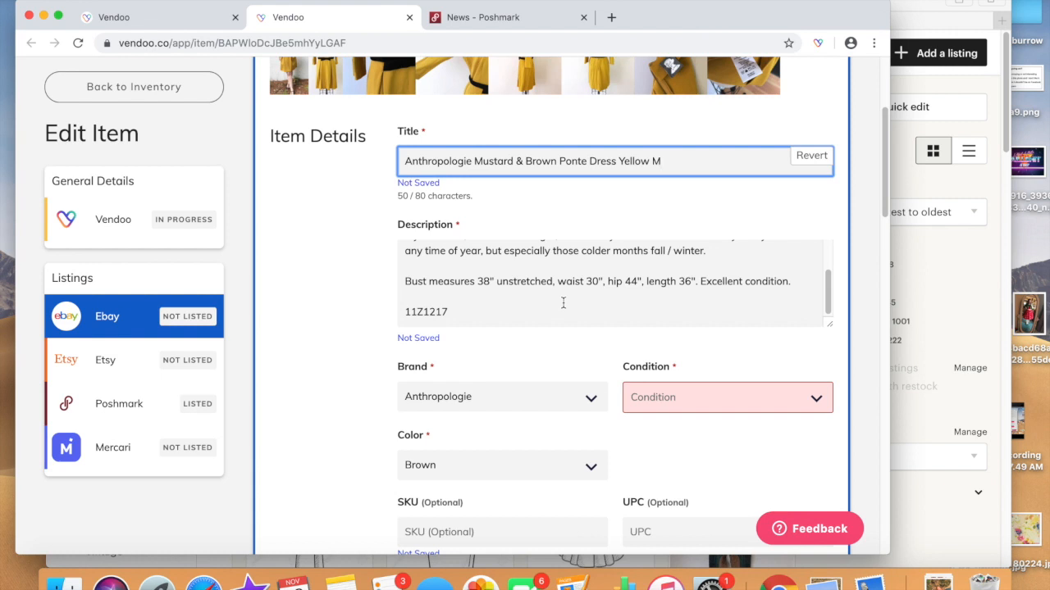
Copy the code Z1217 from the end of the description into the listing's SKU
click(563, 303)
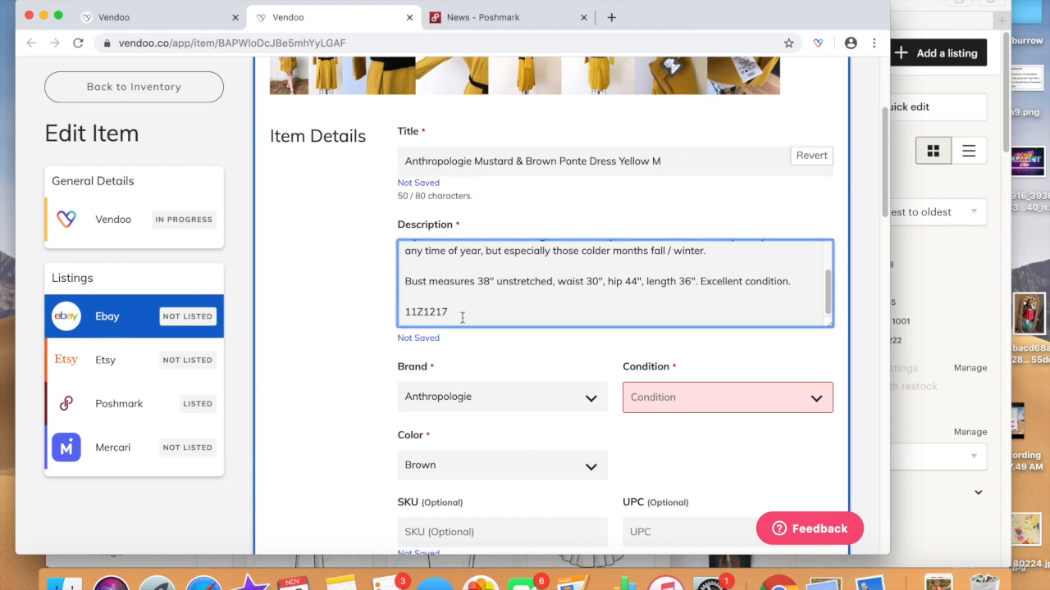
drag(464, 314, 375, 317)
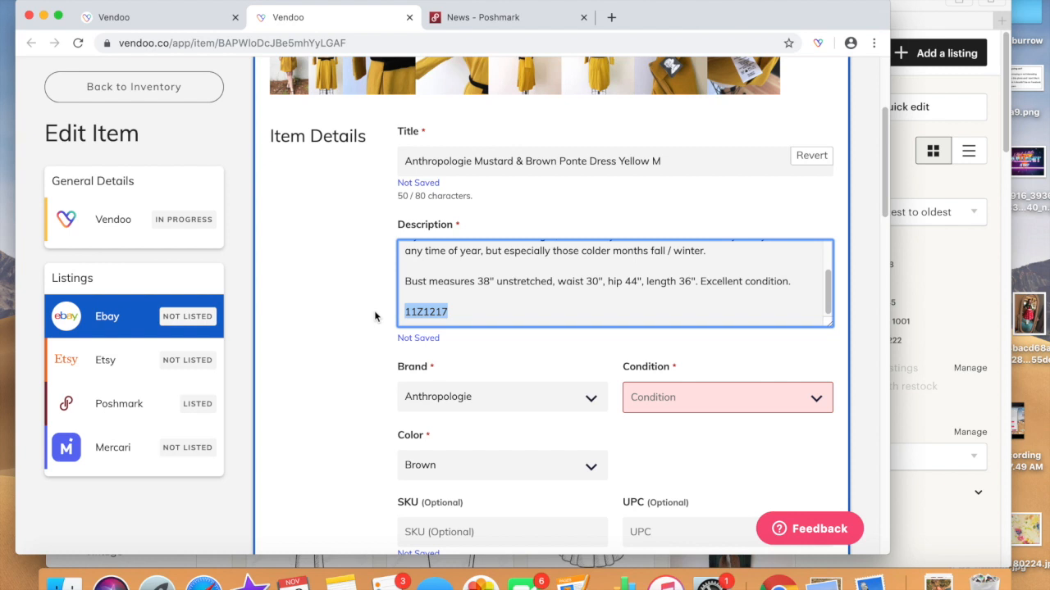
scroll(375, 317, down, 2)
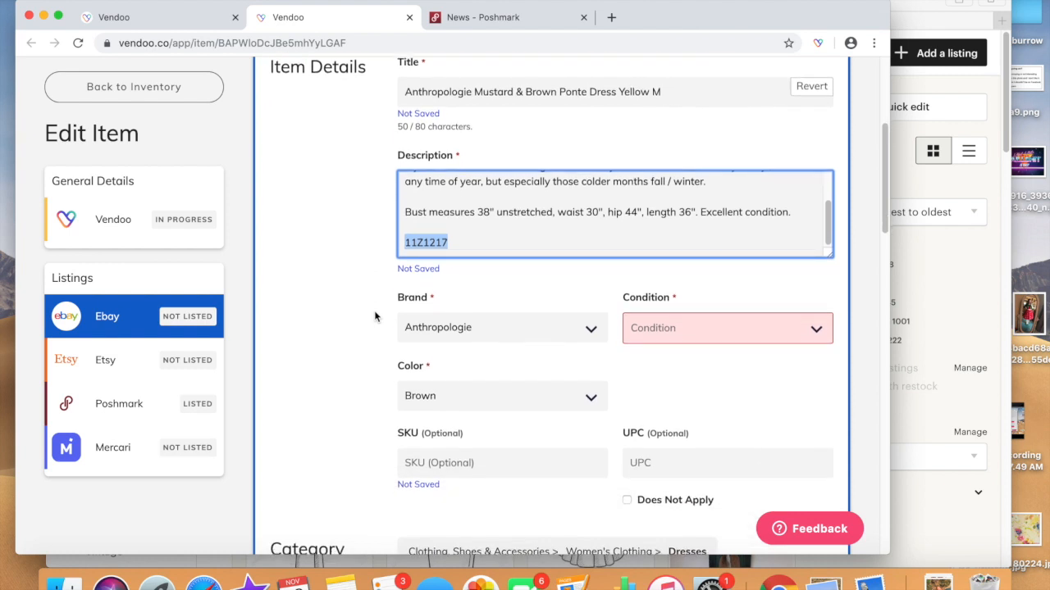
drag(418, 243, 494, 246)
key(super+c)
click(424, 463)
key(super+v)
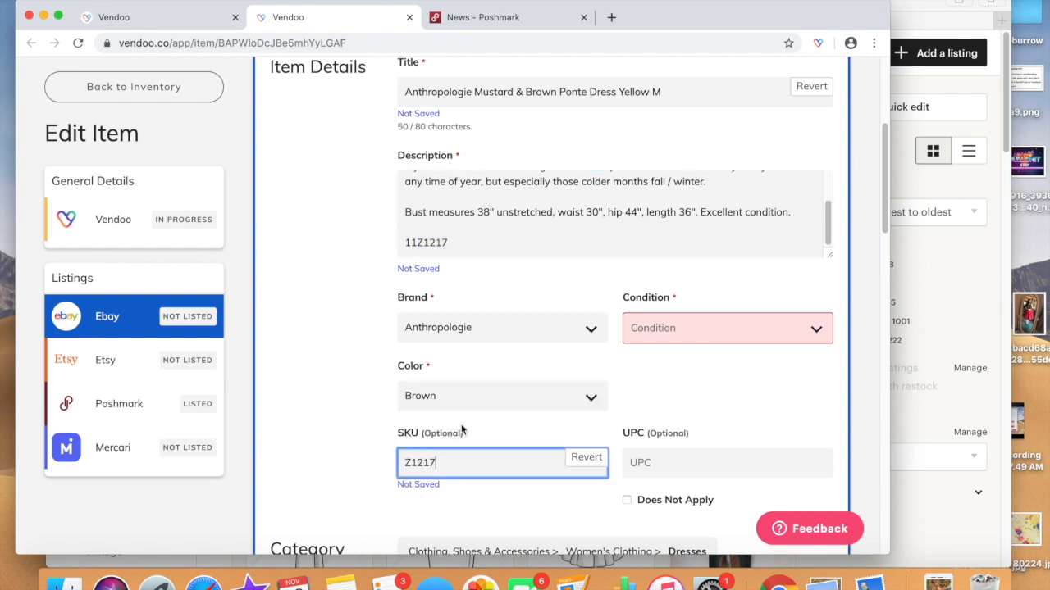
Set the dress's condition to Pre-Owned and its color to Yellow
click(757, 328)
click(693, 420)
click(684, 402)
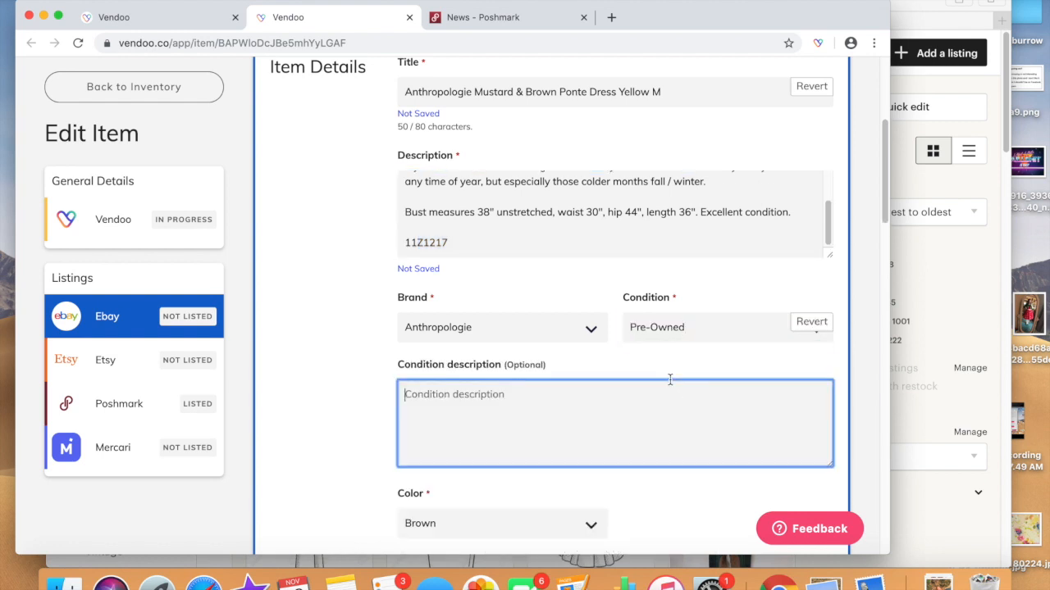
scroll(670, 379, down, 5)
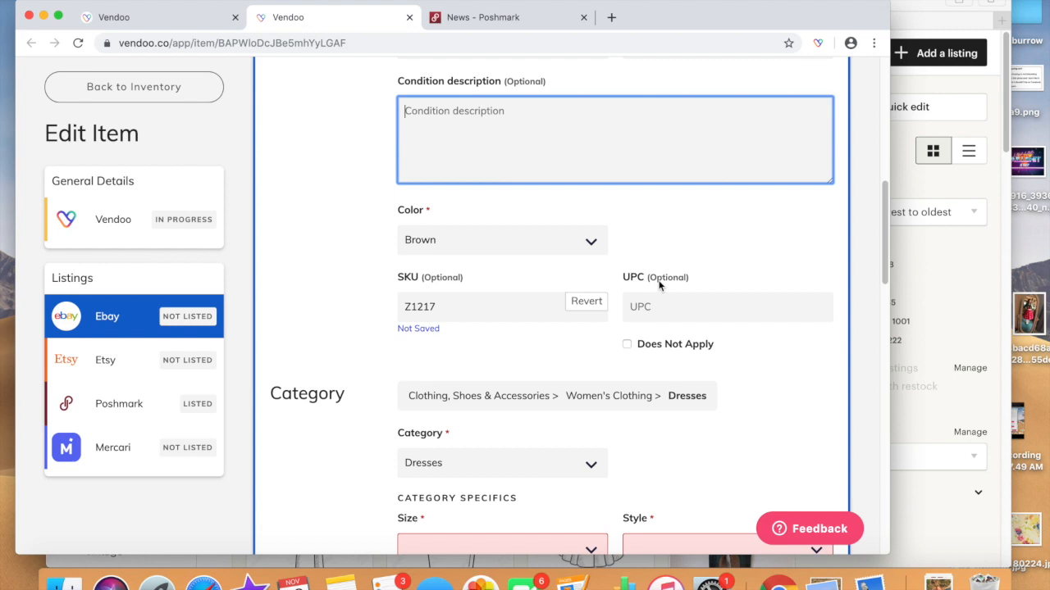
click(533, 239)
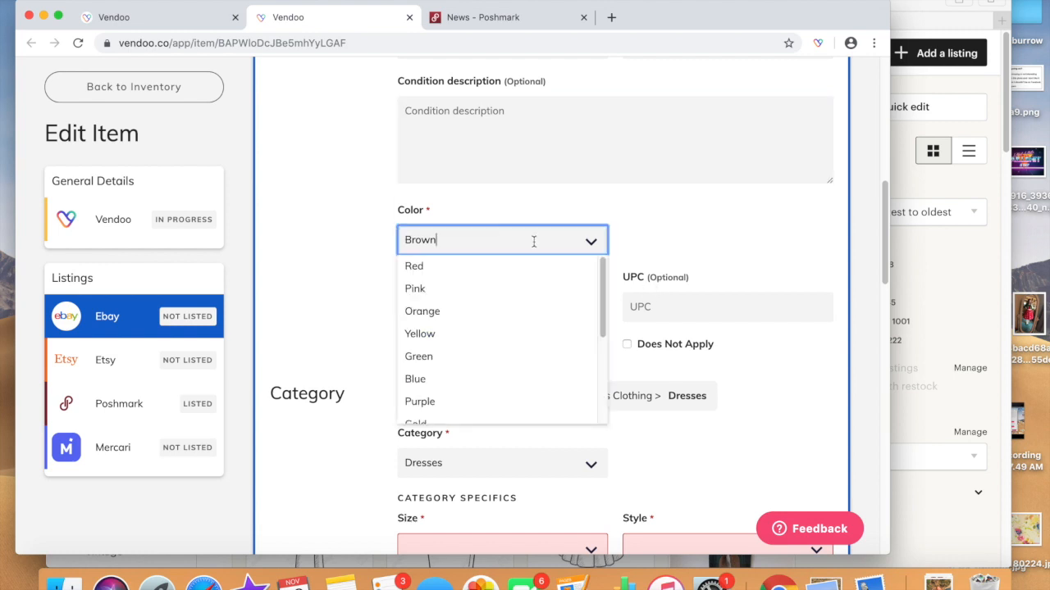
click(487, 332)
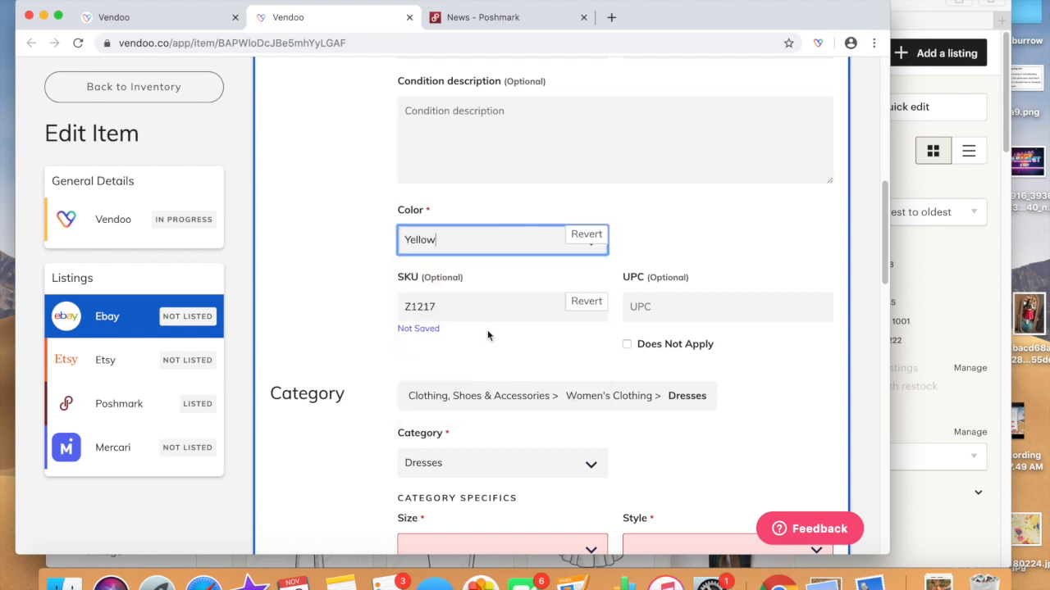
Set the dress size to M in the category specifics
scroll(692, 244, down, 2)
scroll(692, 244, down, 2)
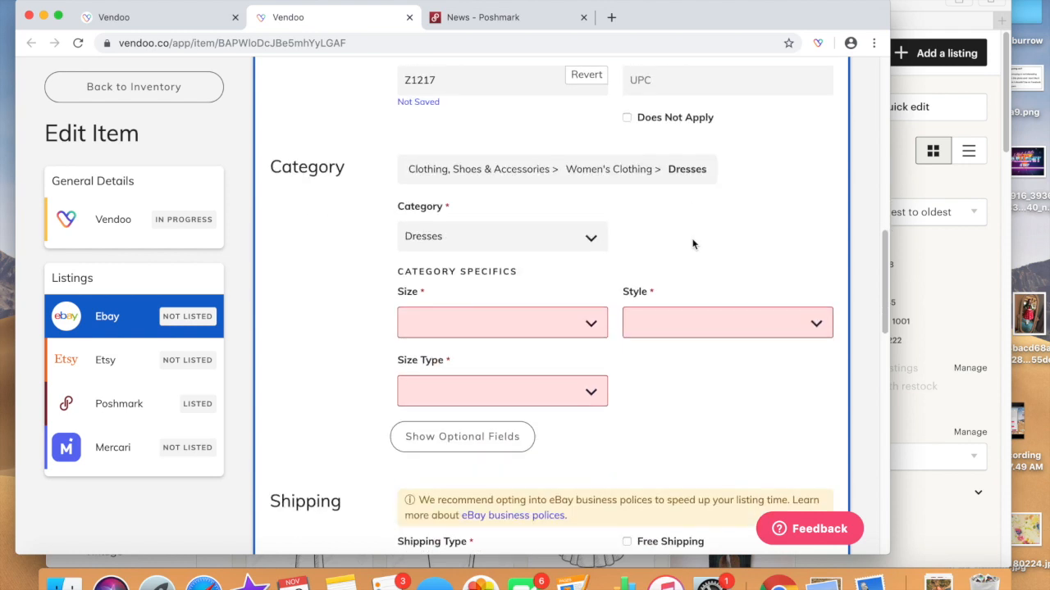
click(519, 321)
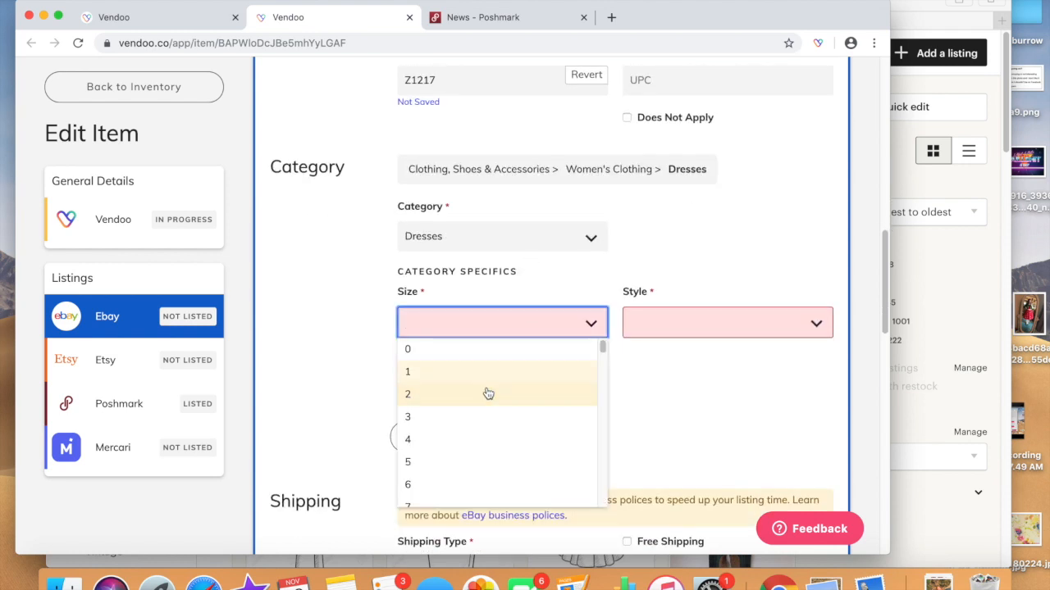
scroll(489, 446, down, 10)
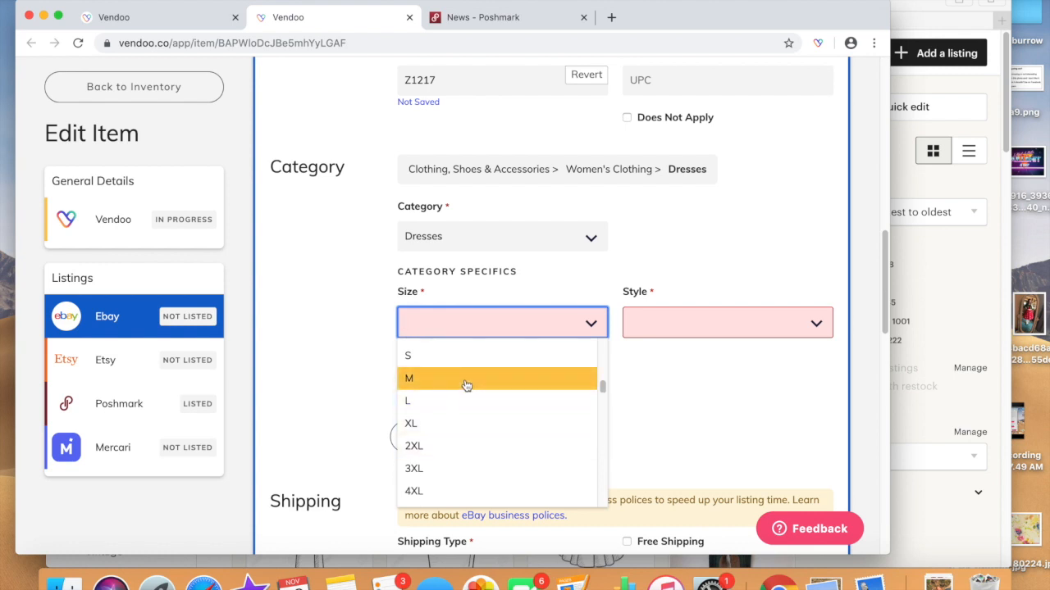
text(M)
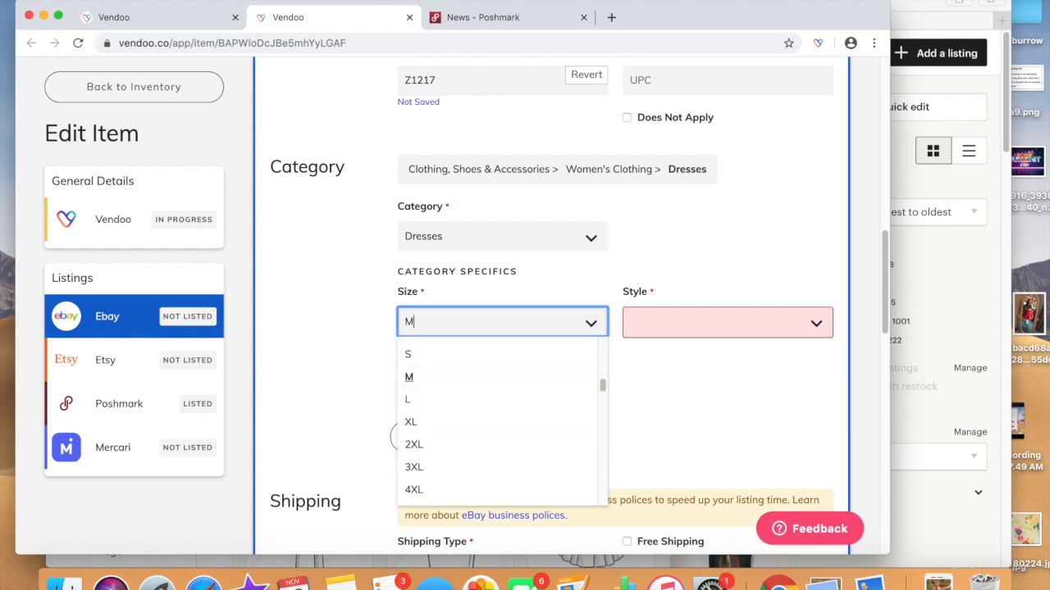
Choose Pencil Dress as the dress style in the category specifics
click(652, 329)
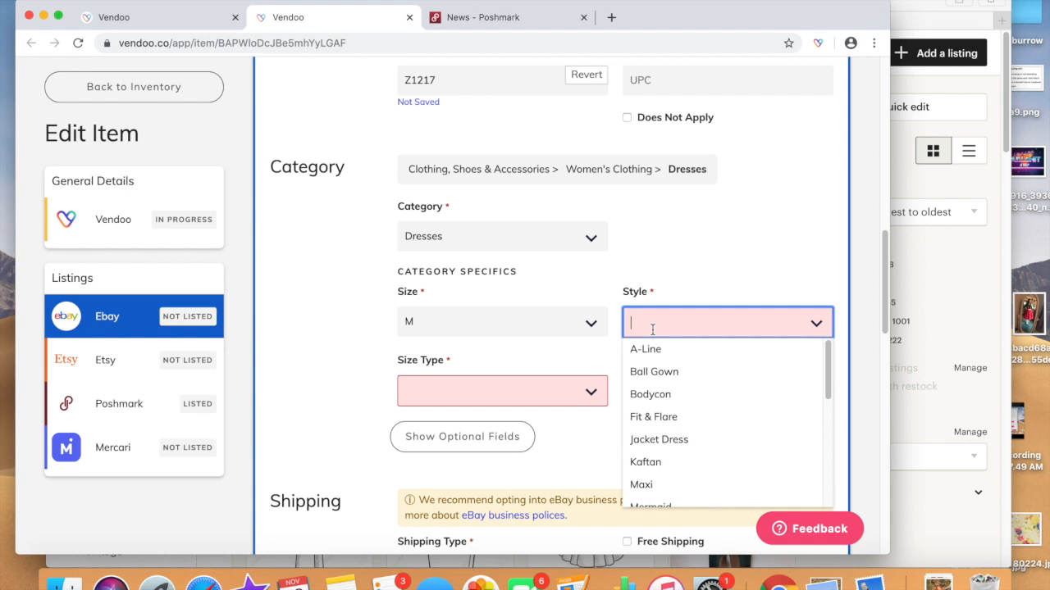
scroll(649, 418, down, 1)
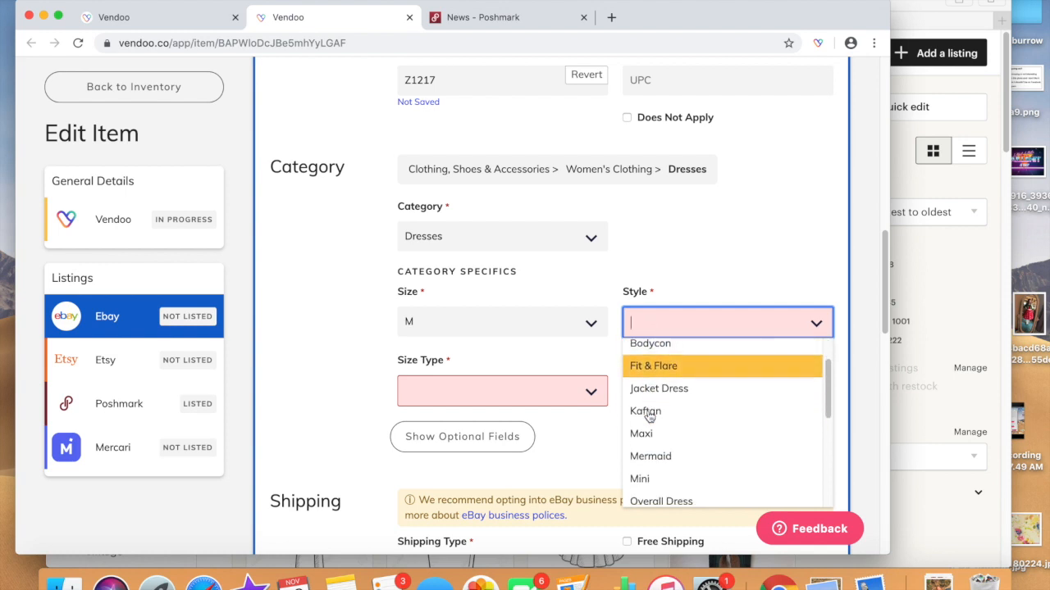
scroll(648, 417, down, 3)
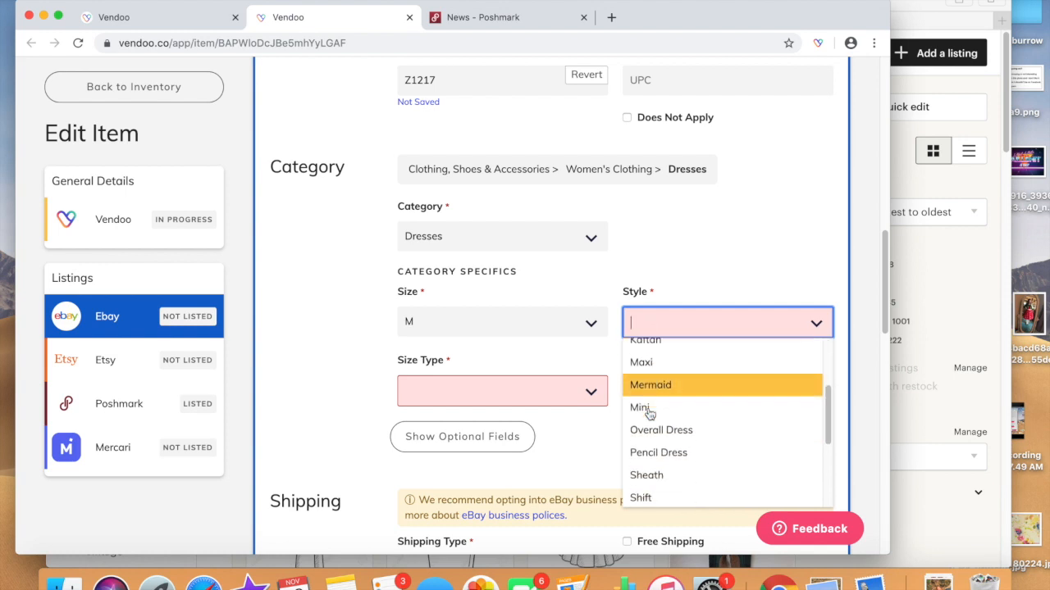
scroll(649, 414, down, 1)
scroll(649, 414, down, 1)
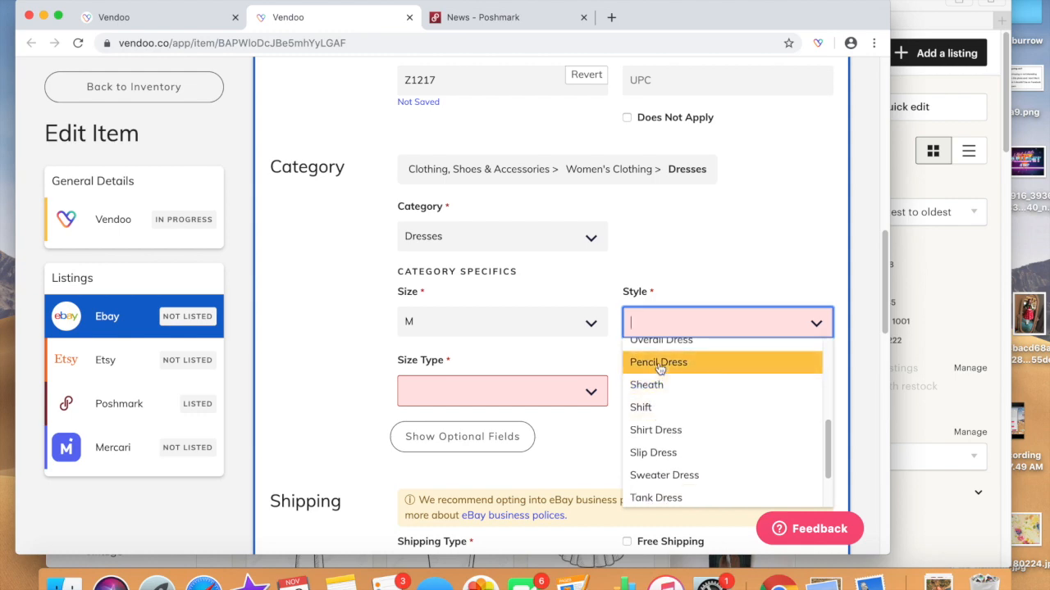
click(659, 367)
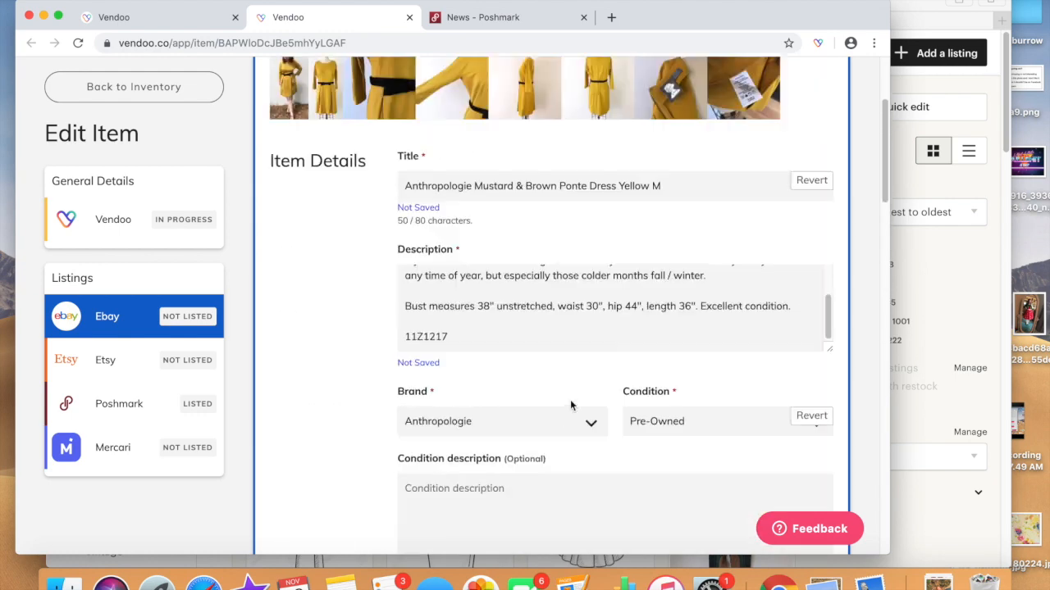
Change the dress style to A-Line and set the size type to Regular
scroll(570, 399, down, 7)
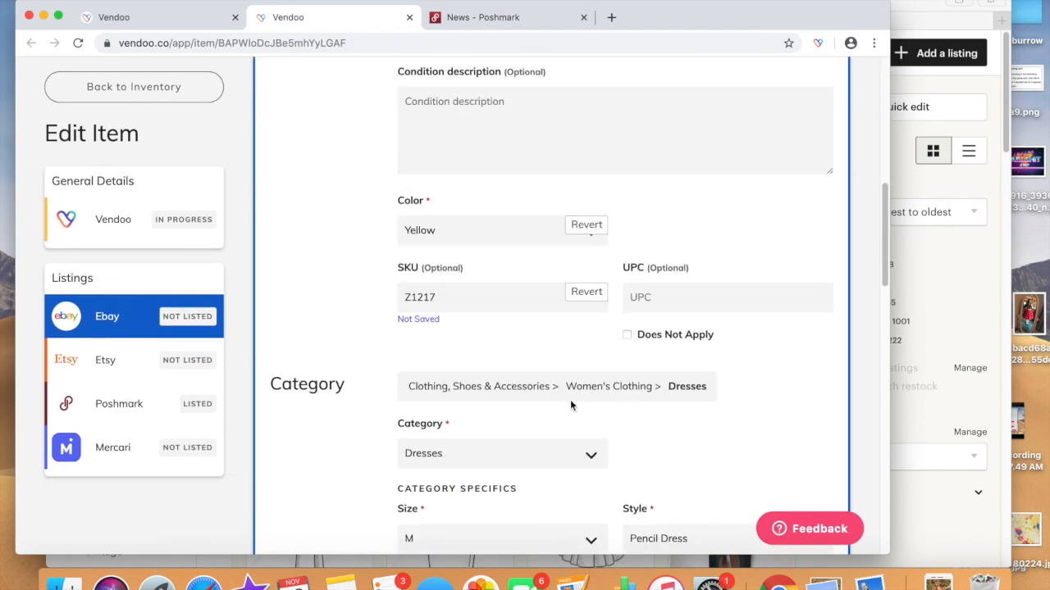
scroll(686, 480, down, 2)
click(685, 388)
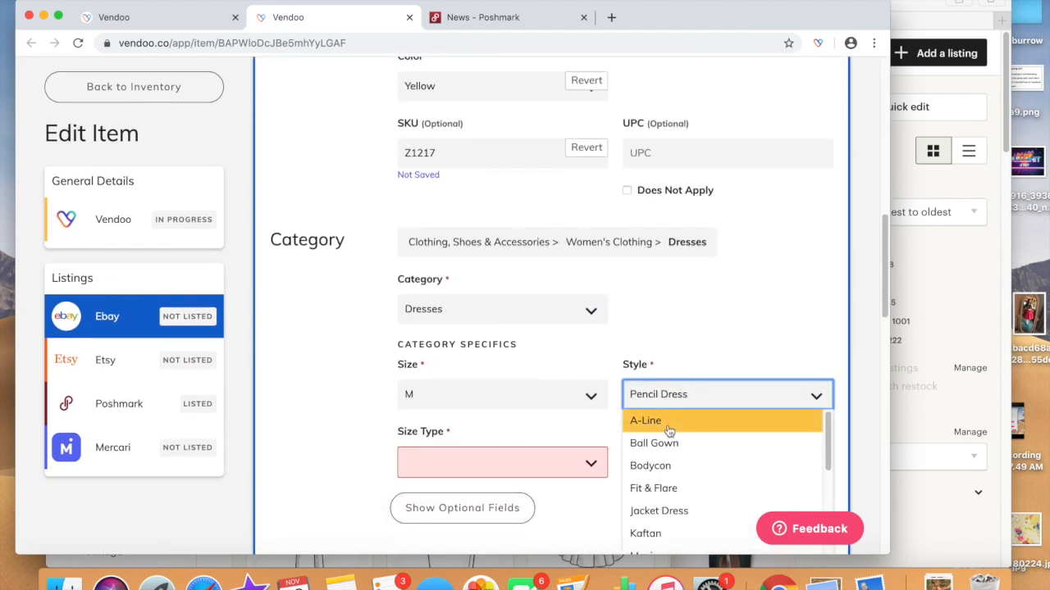
click(666, 422)
scroll(638, 450, down, 1)
click(555, 369)
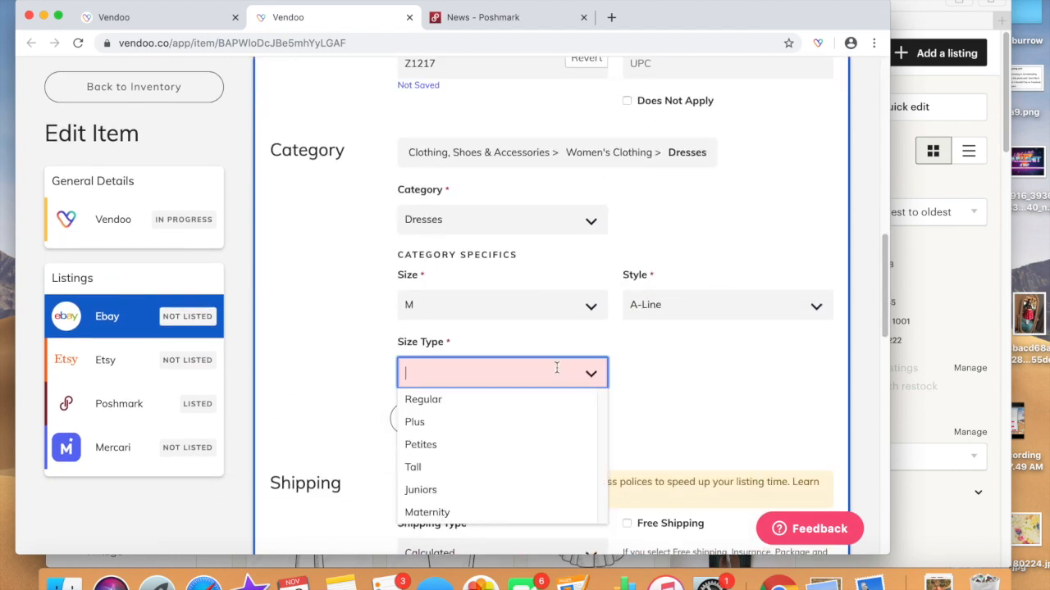
click(484, 401)
Set the handling time to 3 Business Days and the shipping service to USPS Priority Mail Padded Flat Rate Envelope
scroll(703, 399, down, 2)
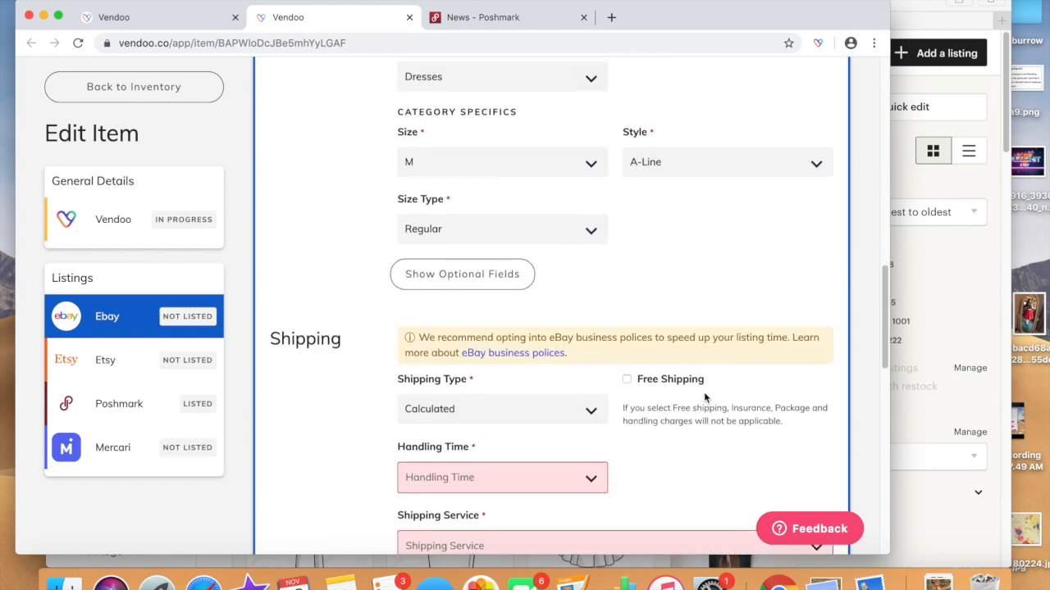
scroll(655, 348, down, 2)
click(574, 350)
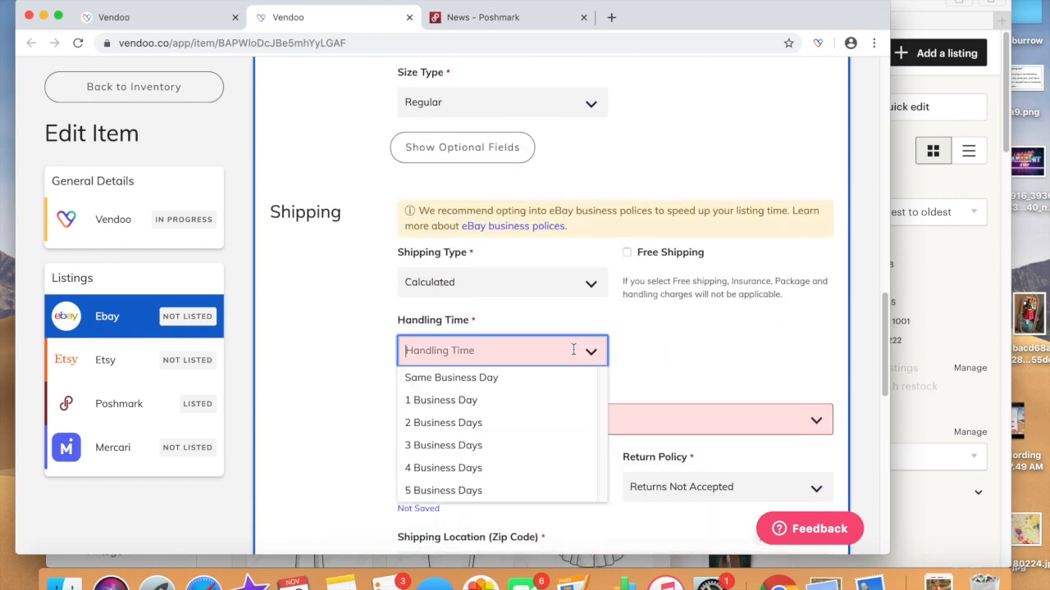
click(451, 445)
scroll(615, 361, down, 2)
click(597, 283)
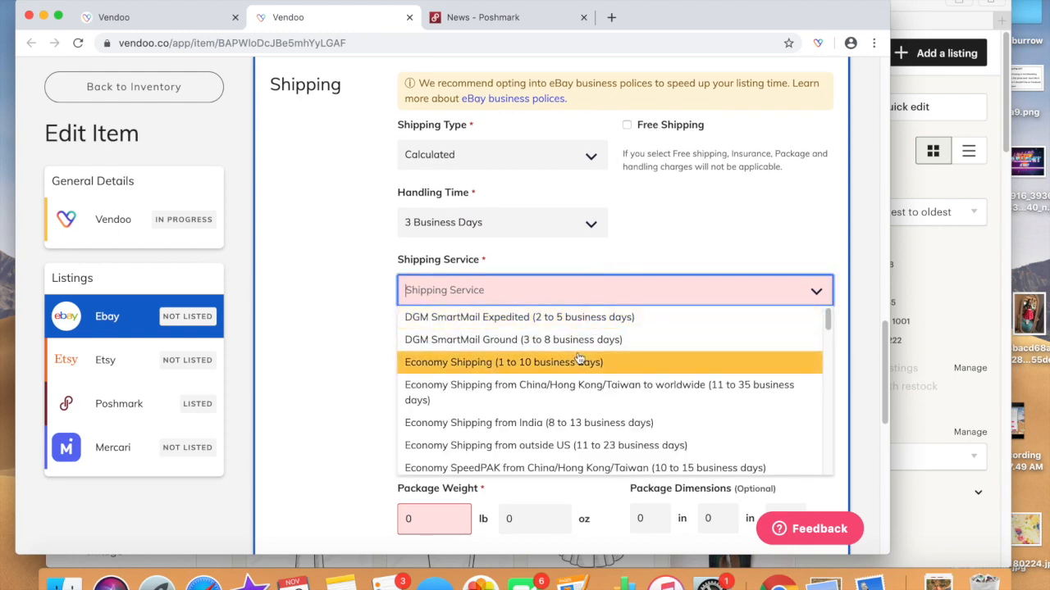
scroll(578, 358, down, 10)
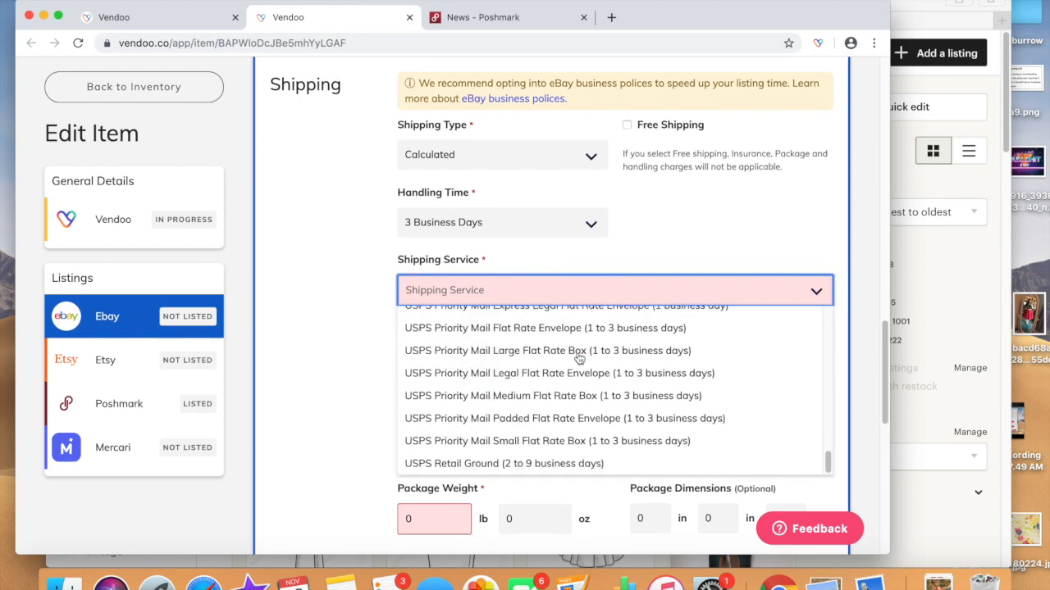
click(562, 420)
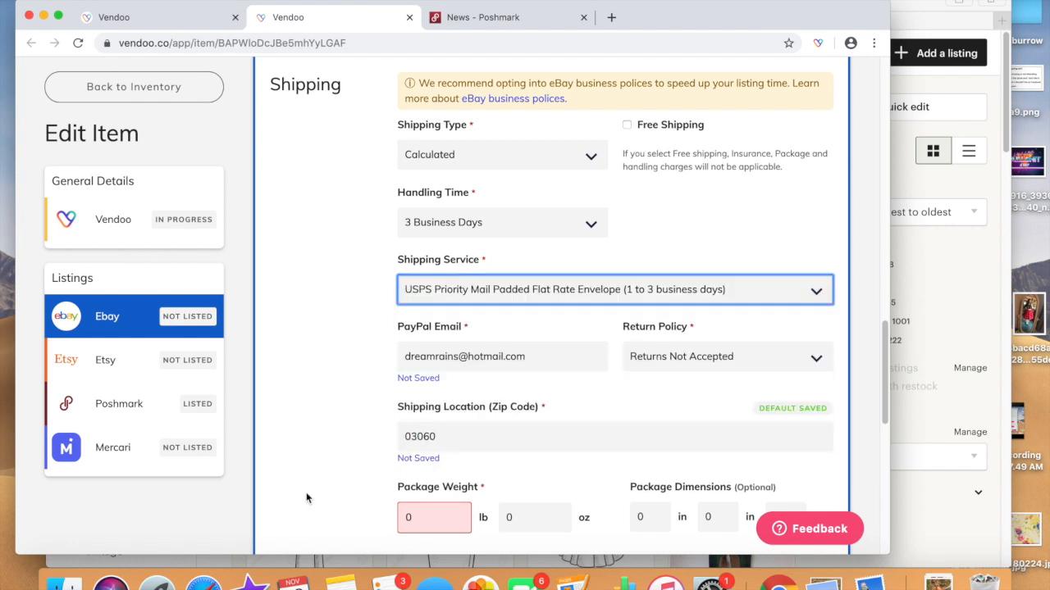
Enter a package weight of 1 lb 3 oz for the dress
scroll(306, 498, down, 5)
click(420, 293)
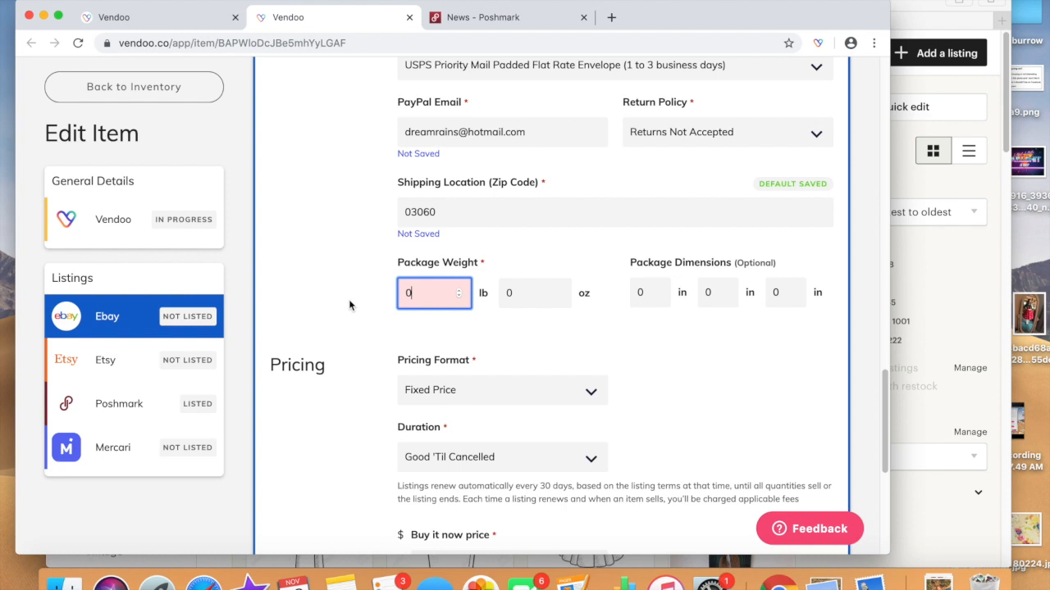
text(1)
key(Tab)
text(3)
click(341, 347)
Allow best offers on the dress and submit the listing to eBay
scroll(334, 337, down, 2)
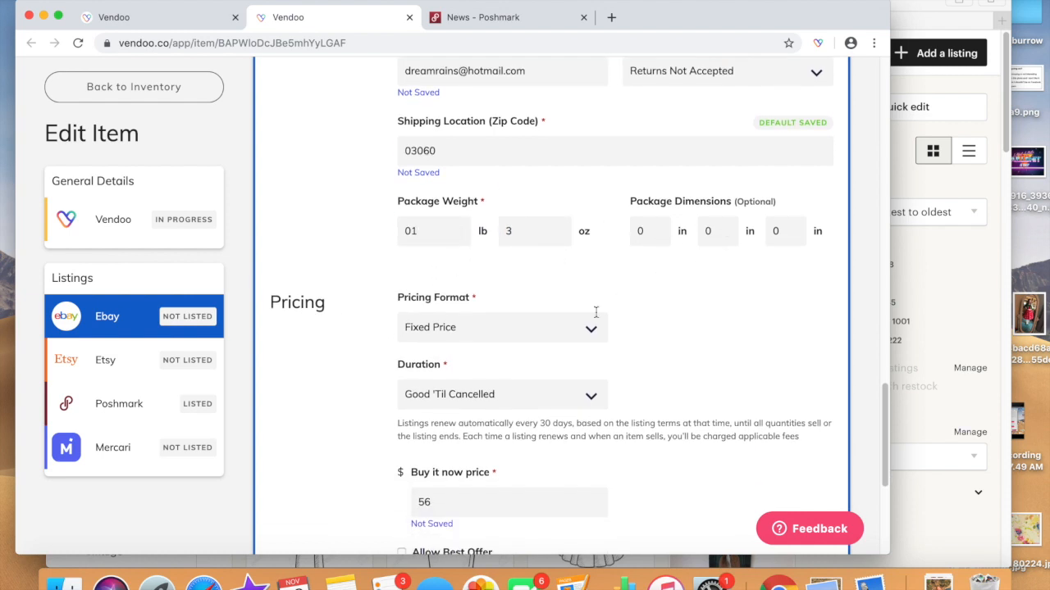
scroll(533, 354, down, 4)
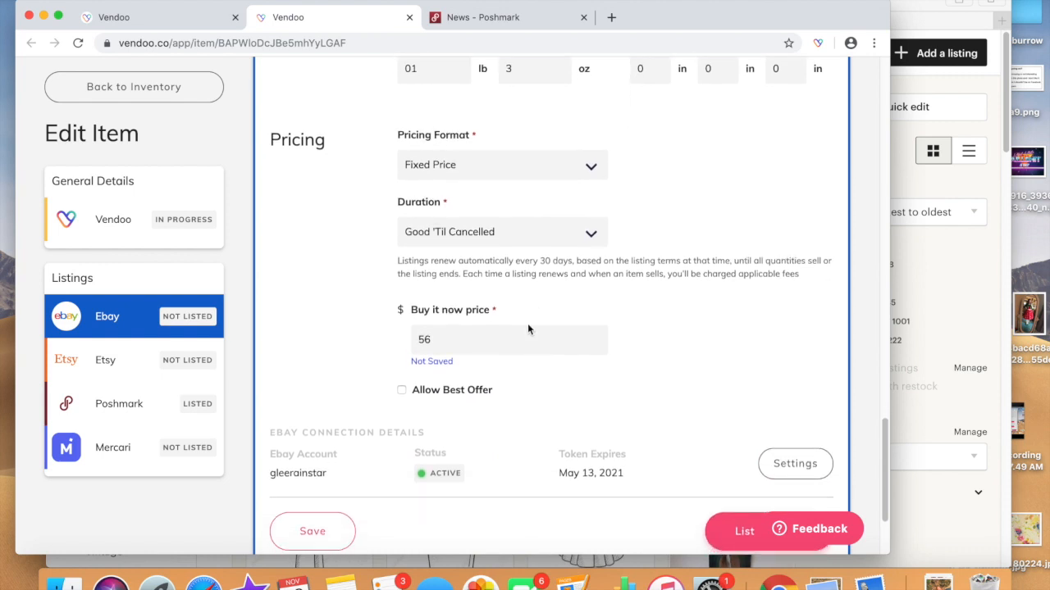
click(401, 390)
scroll(345, 382, down, 4)
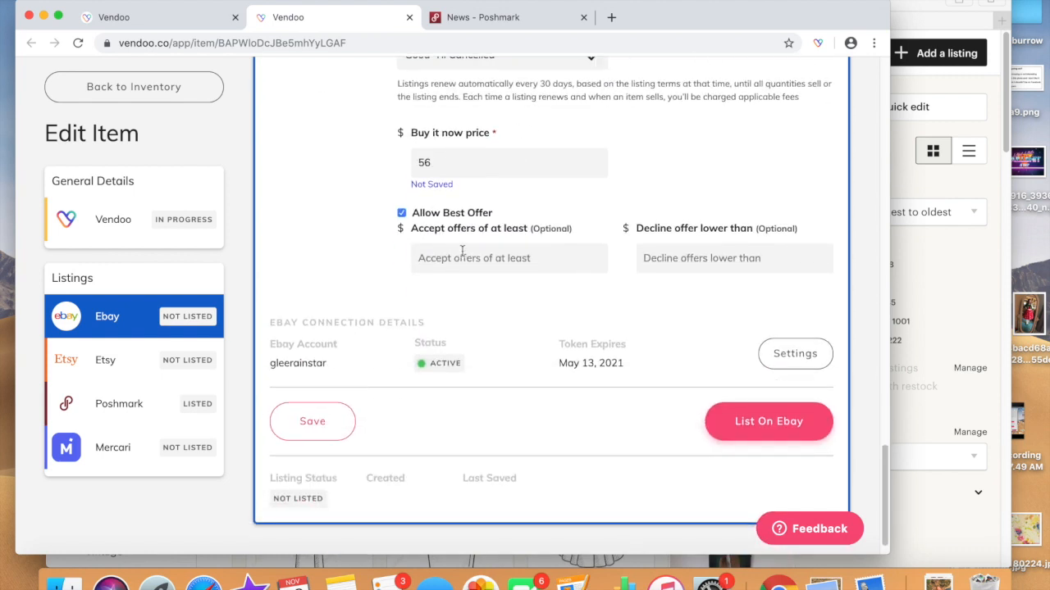
click(780, 437)
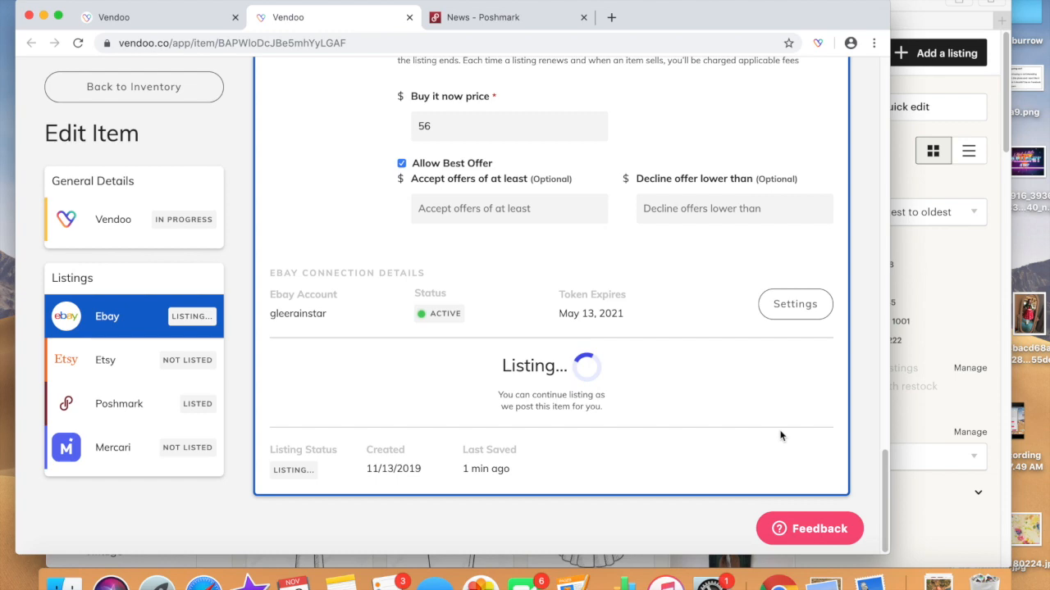
Switch to the Safari window with the Etsy shop and open ebay.com in a new tab
click(906, 3)
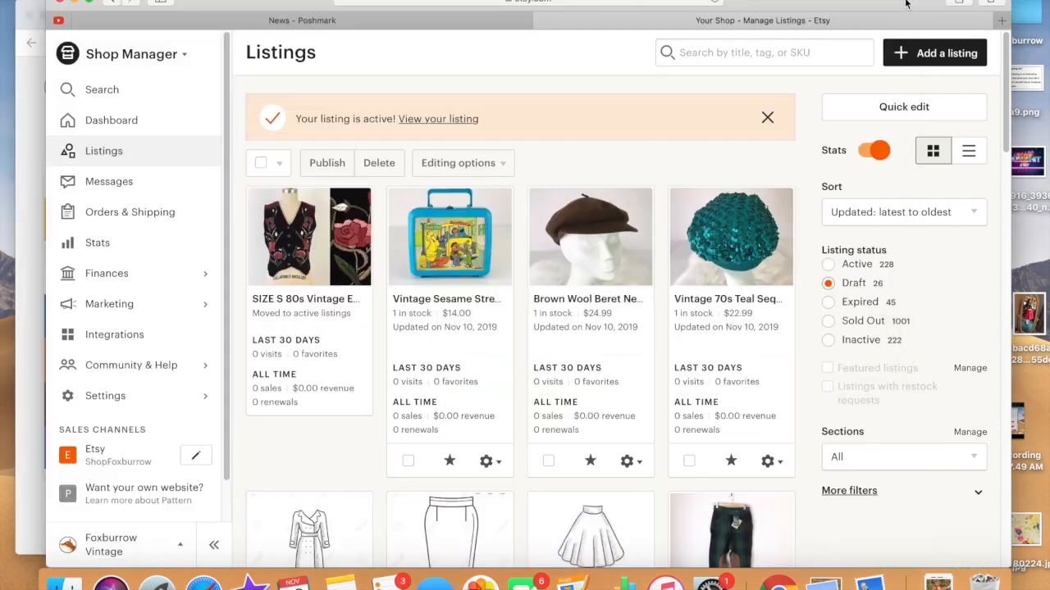
click(1001, 20)
text(ebay.com)
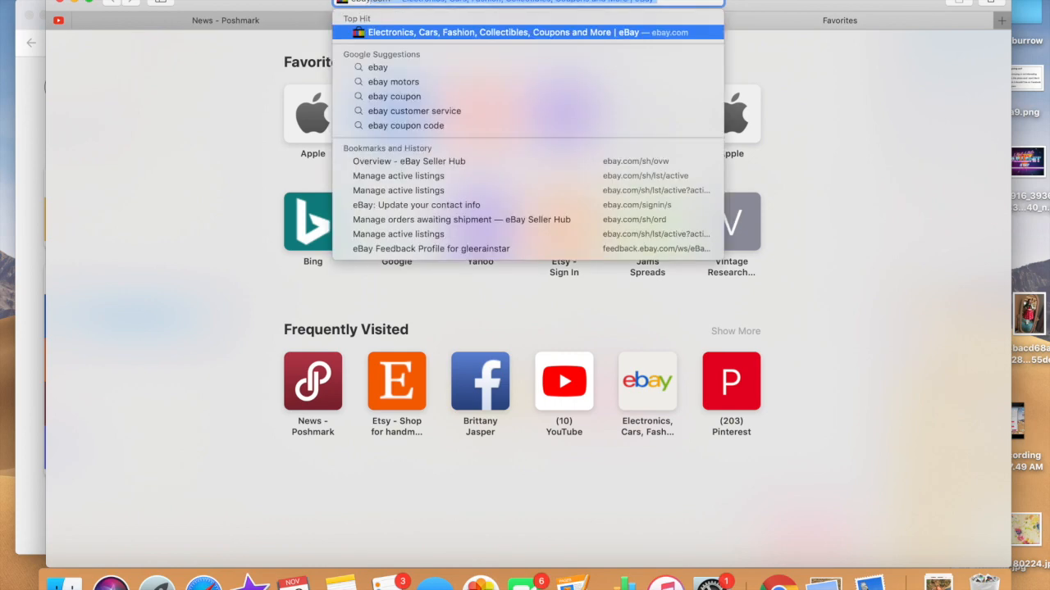
key(Return)
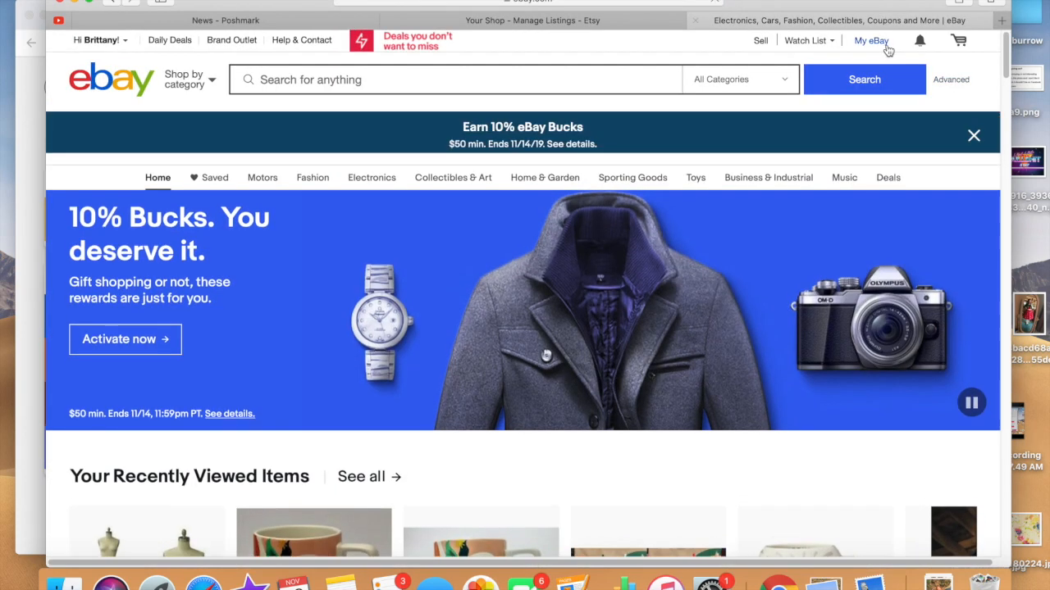
Go to the eBay selling area and view the active listings in Seller Hub
mouse_move(878, 46)
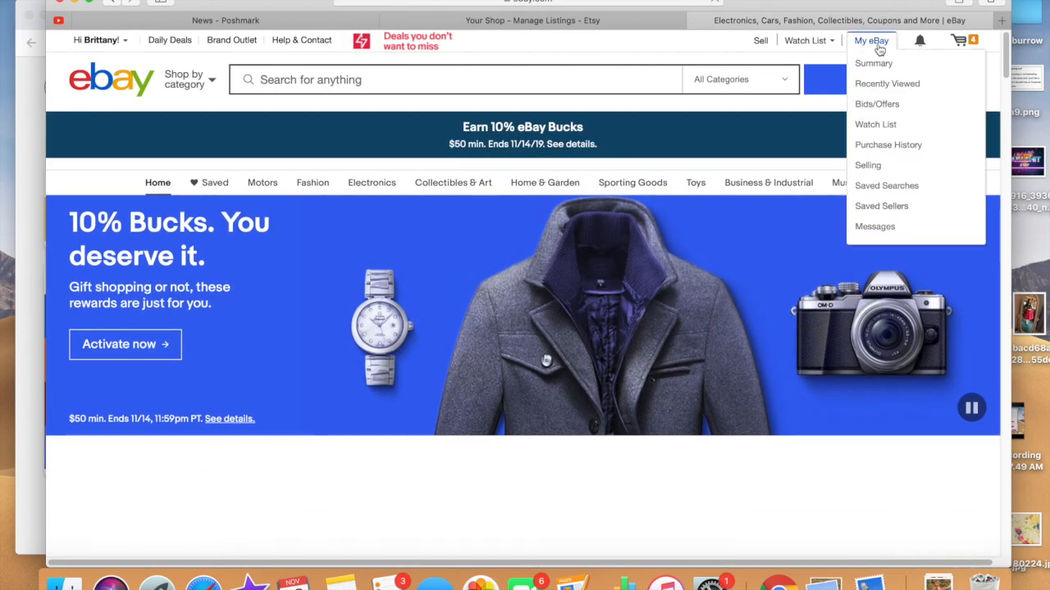
click(869, 170)
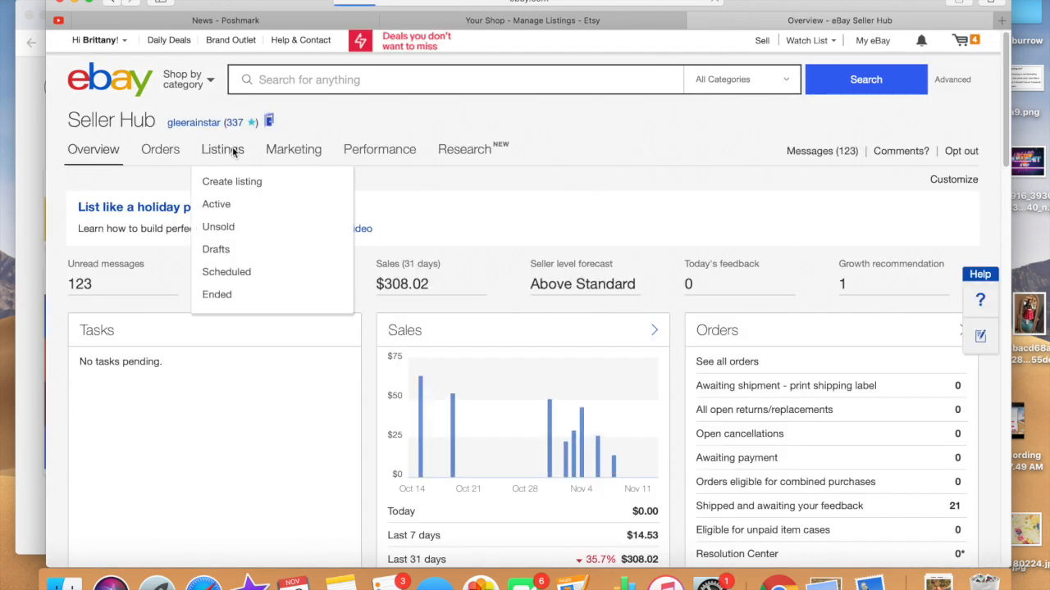
click(230, 154)
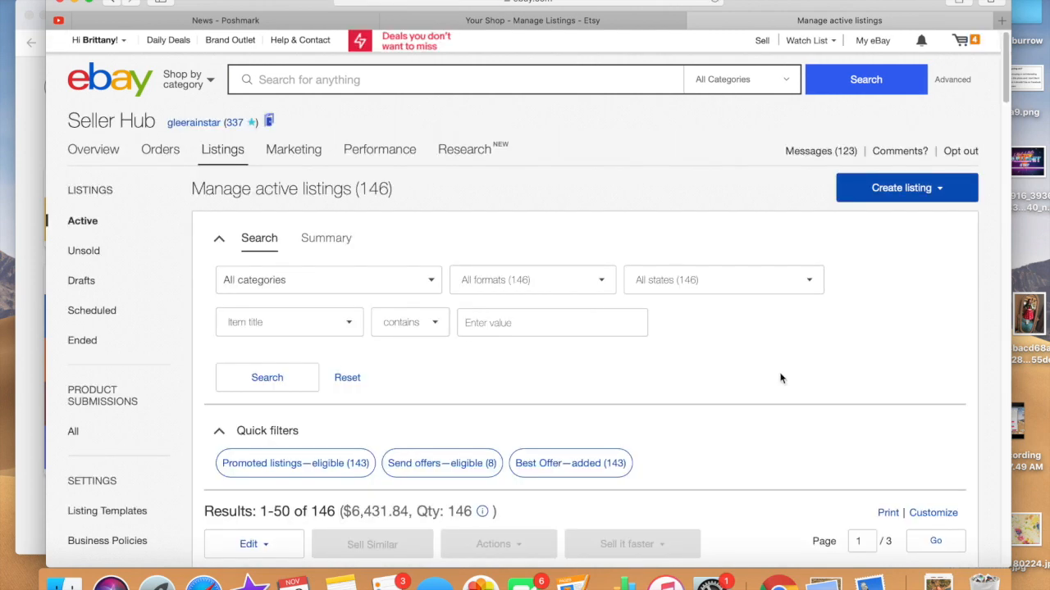
Go to page 3 of the active listings and open the Anthropologie Mustard & Brown Ponte Dress listing
scroll(812, 378, down, 4)
double_click(875, 359)
text(3)
click(935, 359)
scroll(933, 374, down, 3)
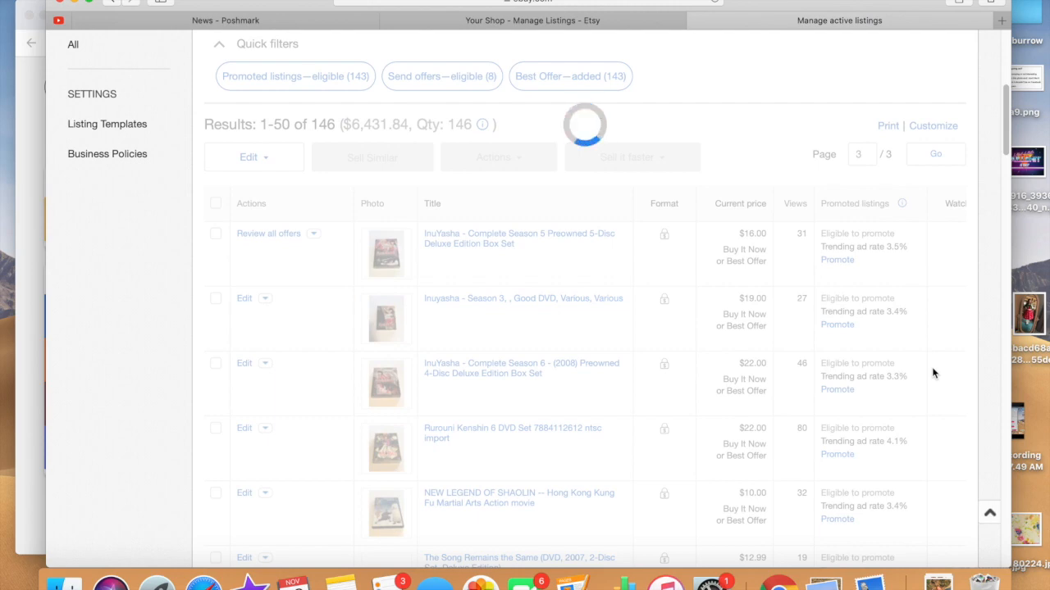
scroll(621, 385, down, 20)
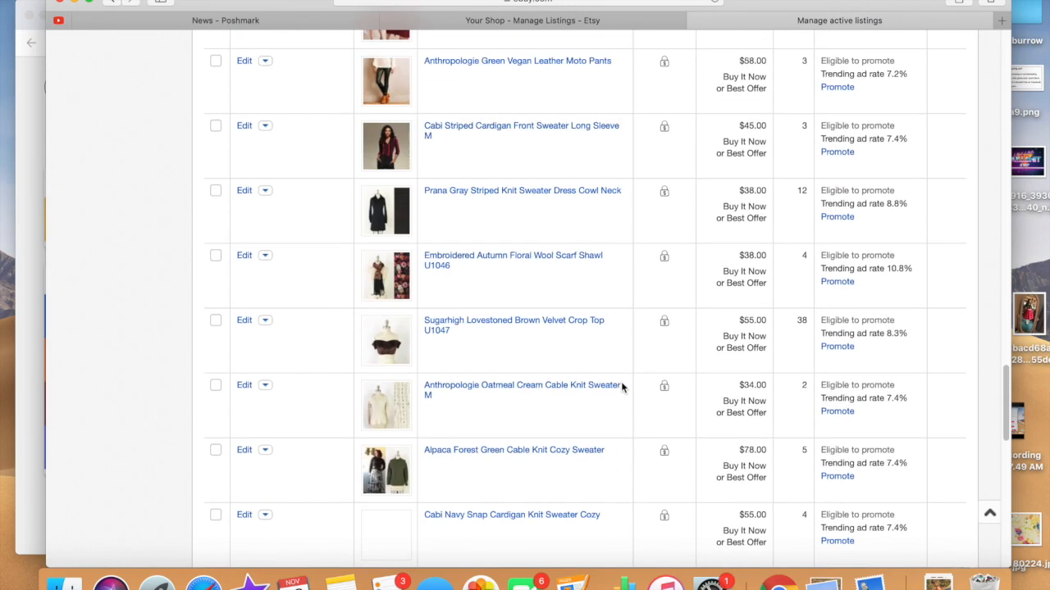
click(447, 368)
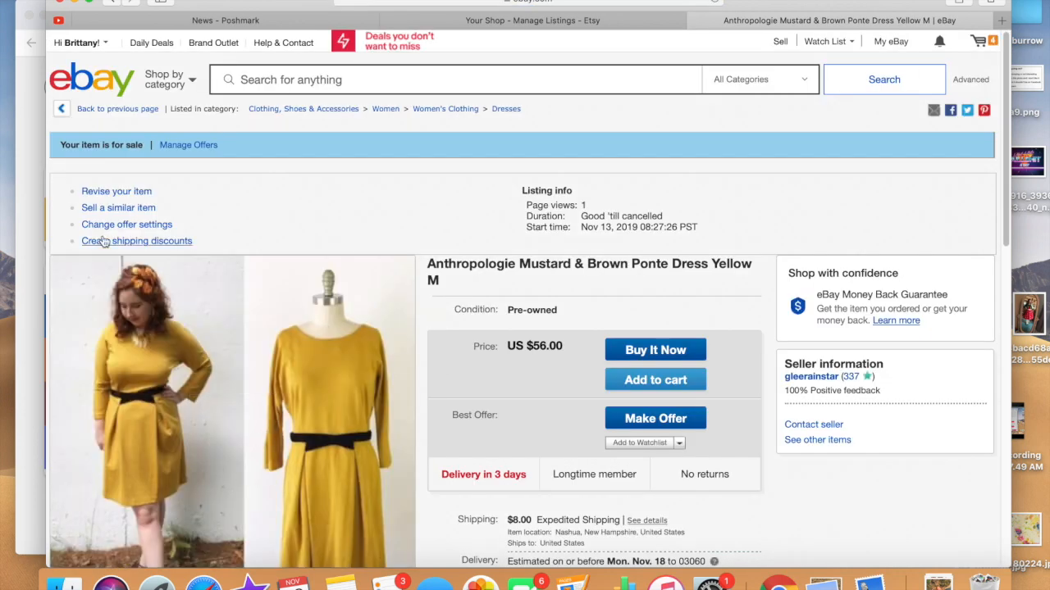
Open the dress listing for revision and accept the suggested Department value Women in the item specifics
click(127, 196)
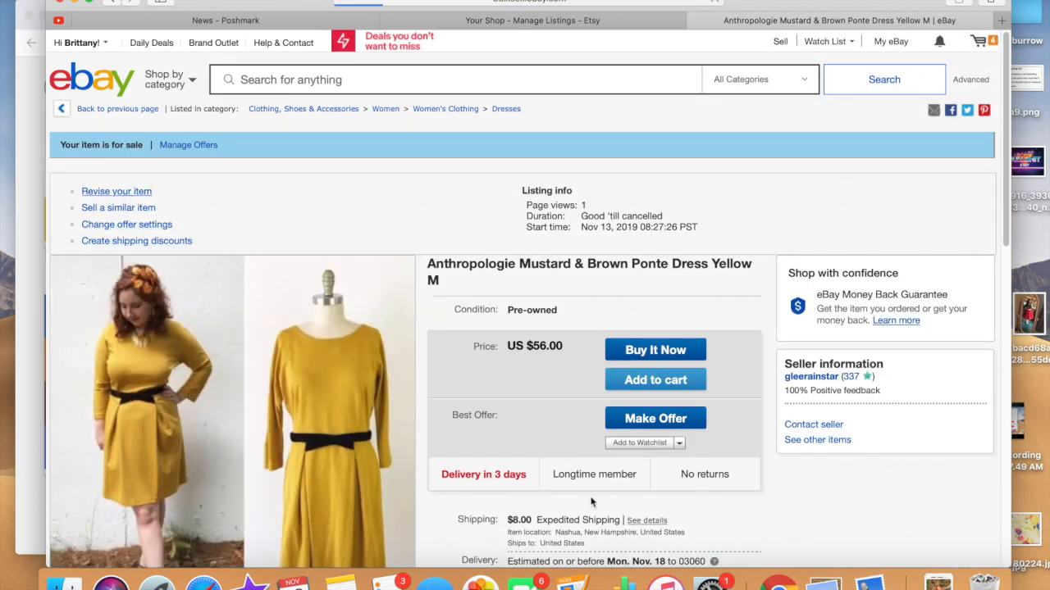
scroll(590, 502, down, 5)
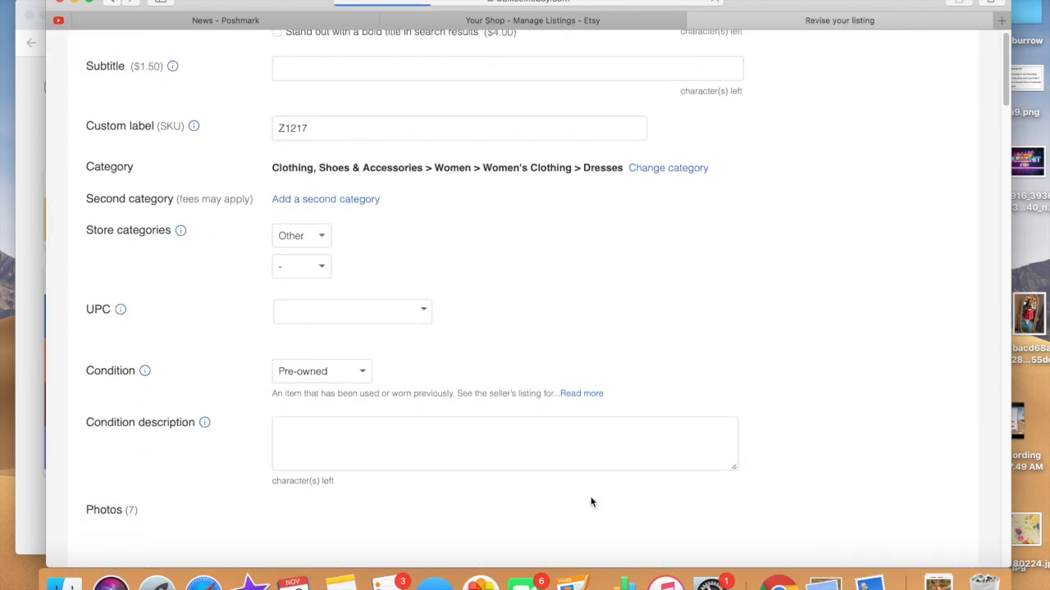
scroll(590, 502, down, 10)
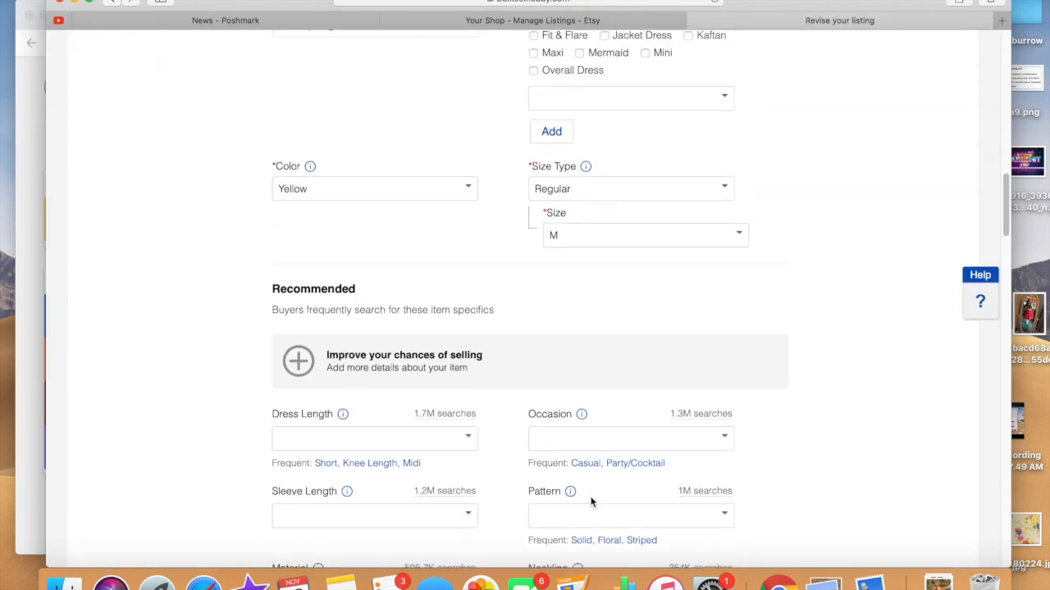
scroll(591, 502, up, 5)
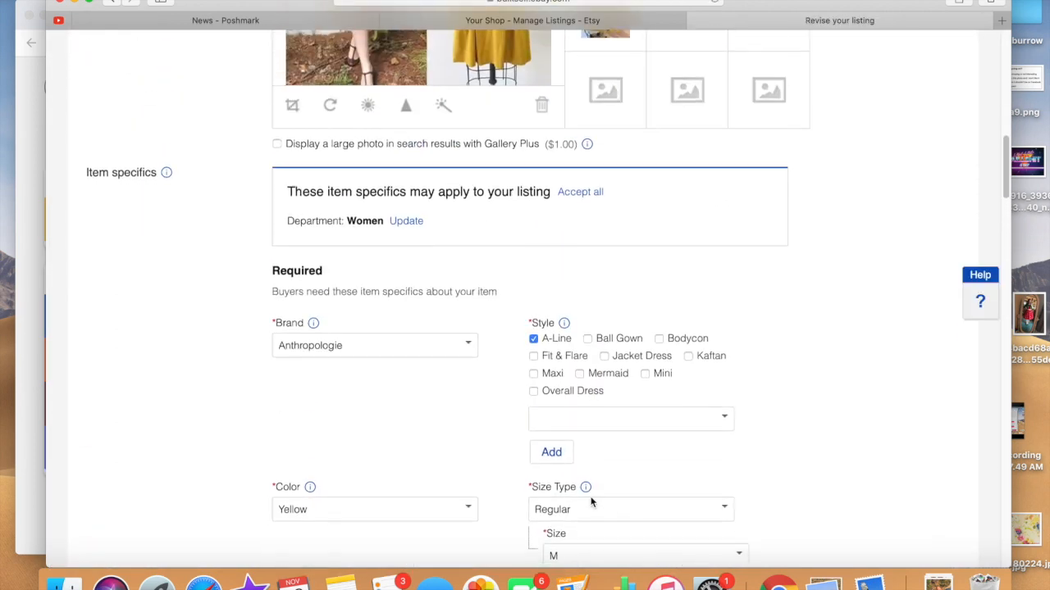
click(405, 226)
scroll(401, 229, up, 10)
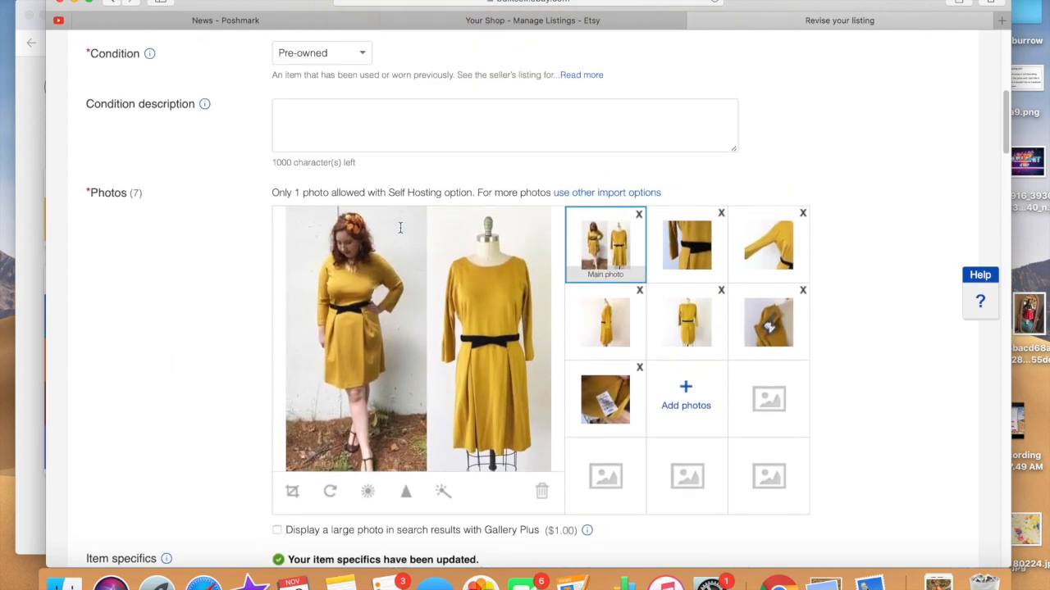
Set the dress's Pattern to Solid and its Sleeve Length to 3/4 Sleeve in the recommended item specifics
scroll(400, 228, down, 10)
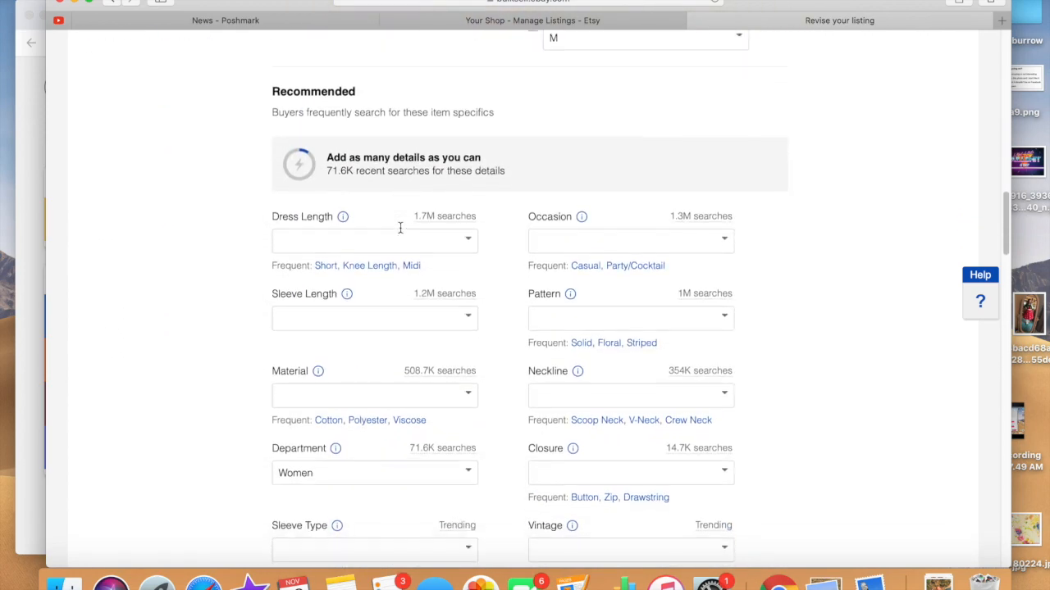
click(556, 325)
text(Solid)
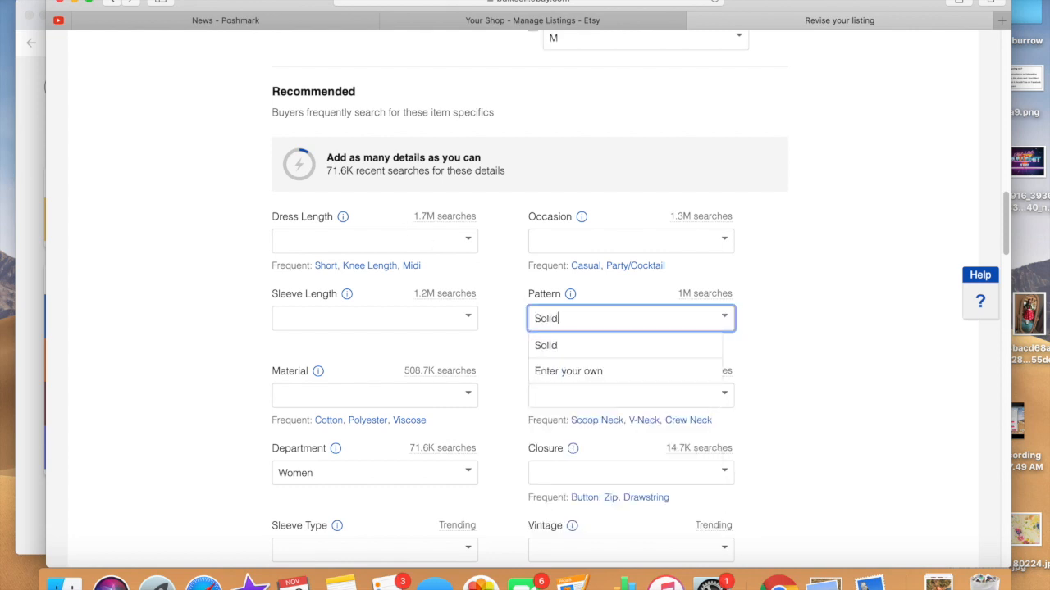
click(868, 335)
scroll(868, 336, down, 1)
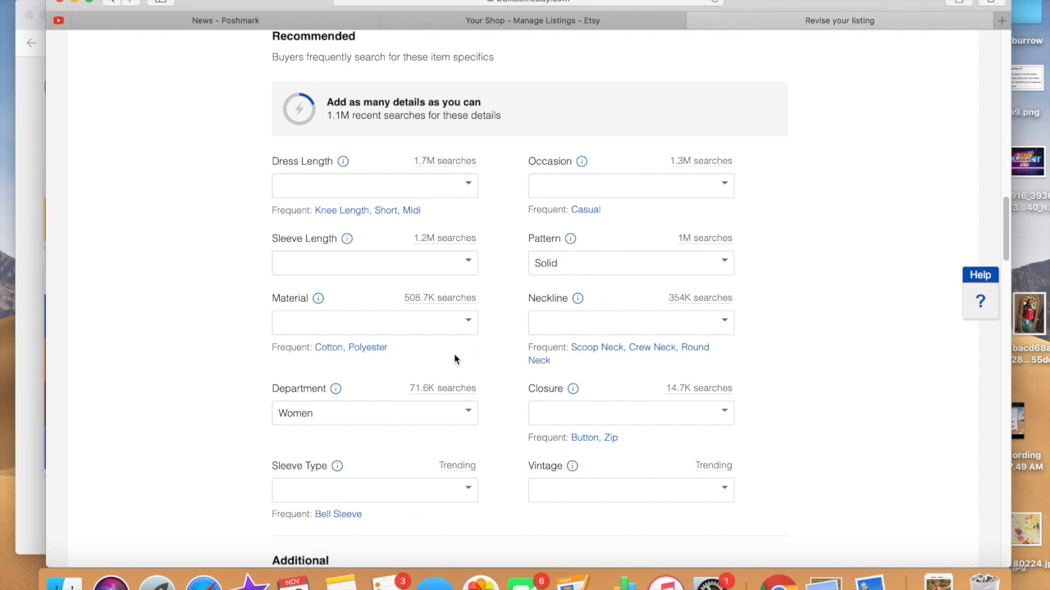
click(393, 263)
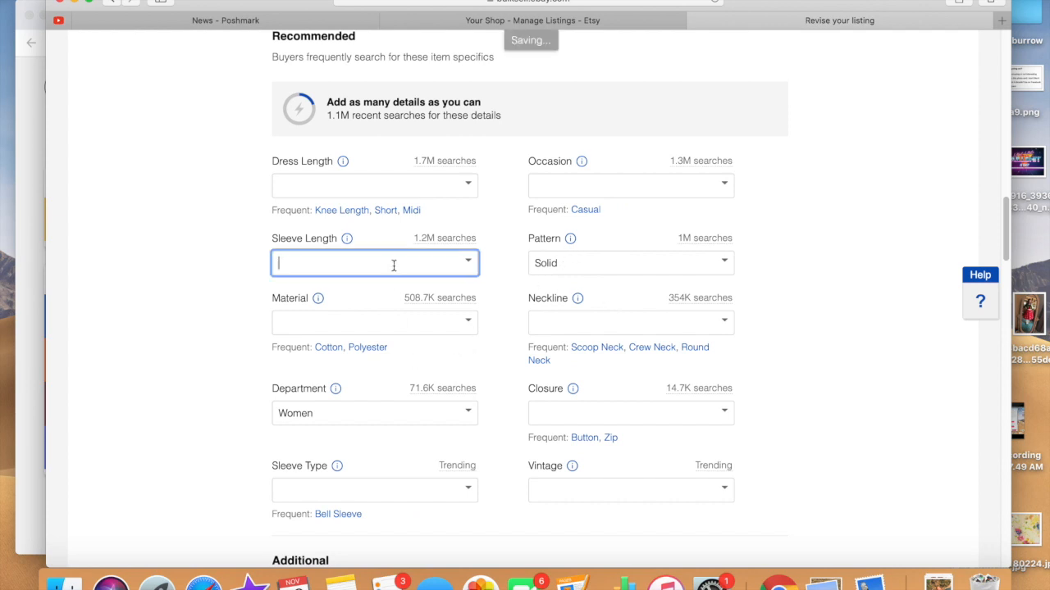
click(467, 262)
click(356, 346)
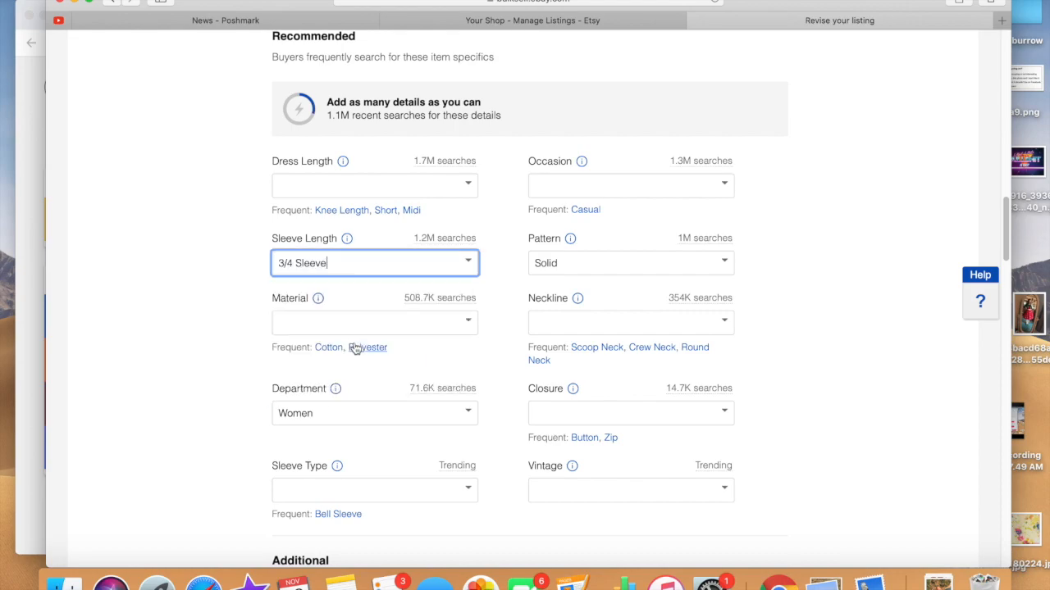
Submit the revised dress listing to update it on eBay
scroll(254, 375, down, 15)
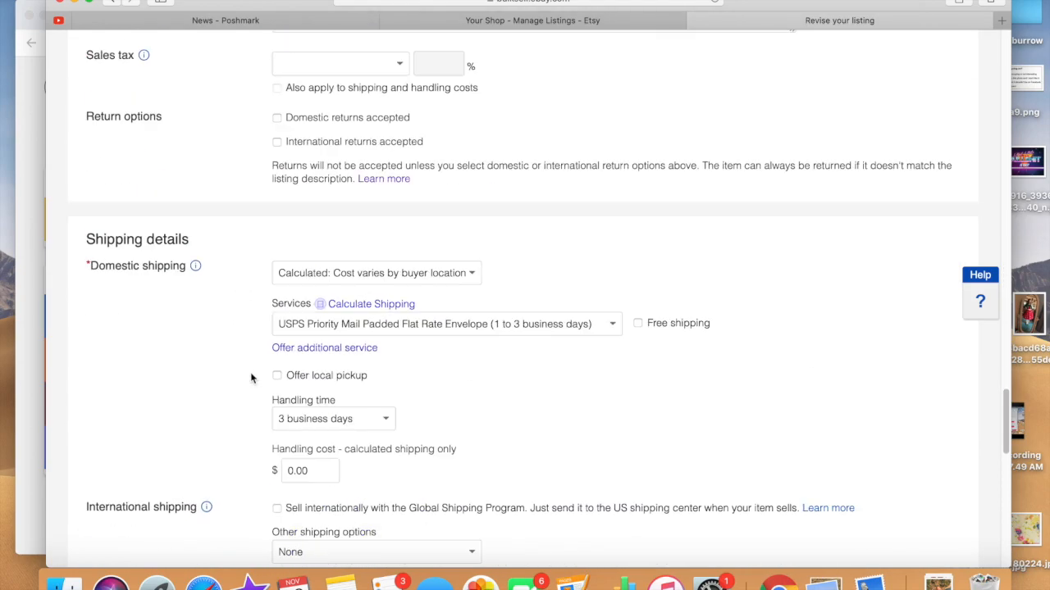
scroll(252, 378, down, 15)
click(164, 511)
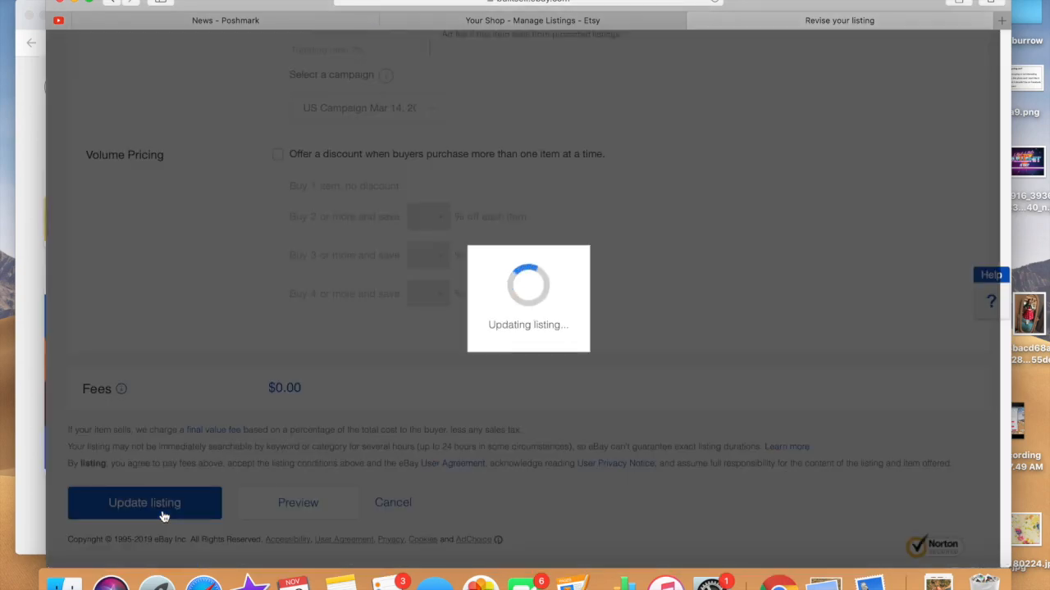
Switch back to Vendoo in Chrome and examine the optional eBay category fields for the dress
click(779, 583)
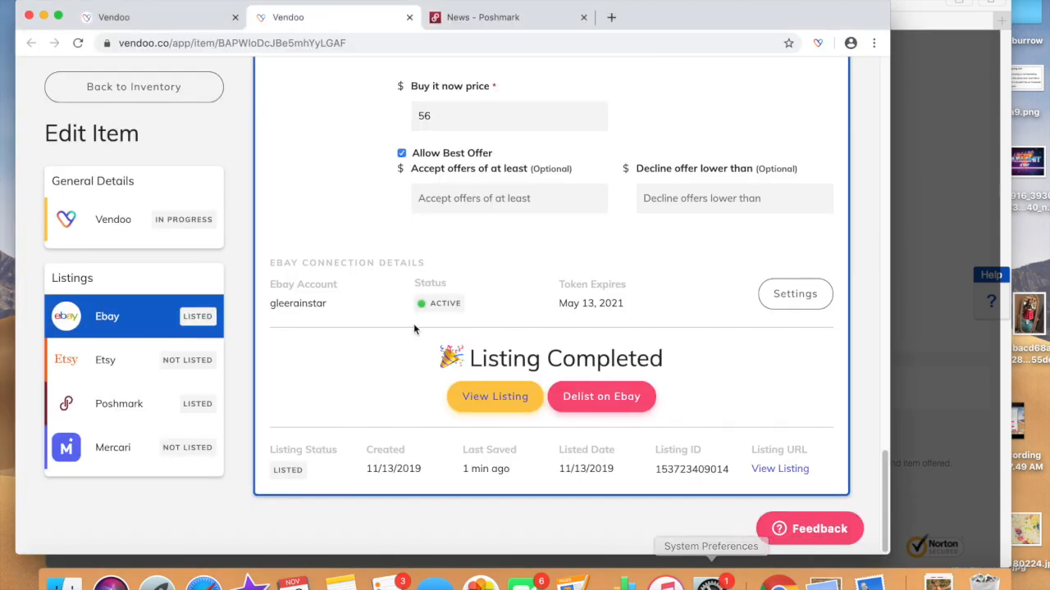
scroll(388, 296, up, 10)
scroll(390, 299, up, 5)
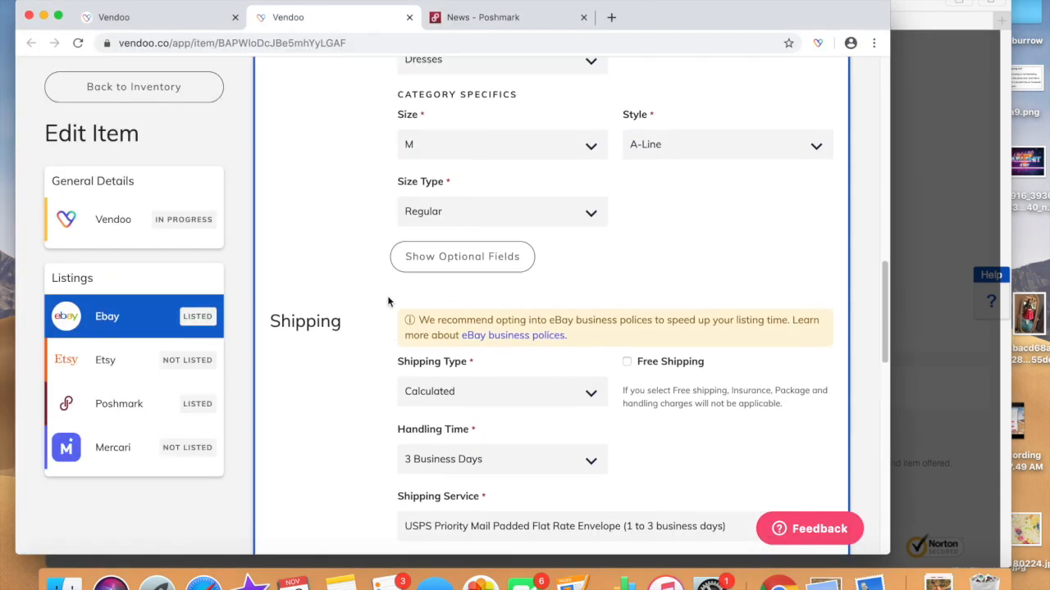
click(435, 327)
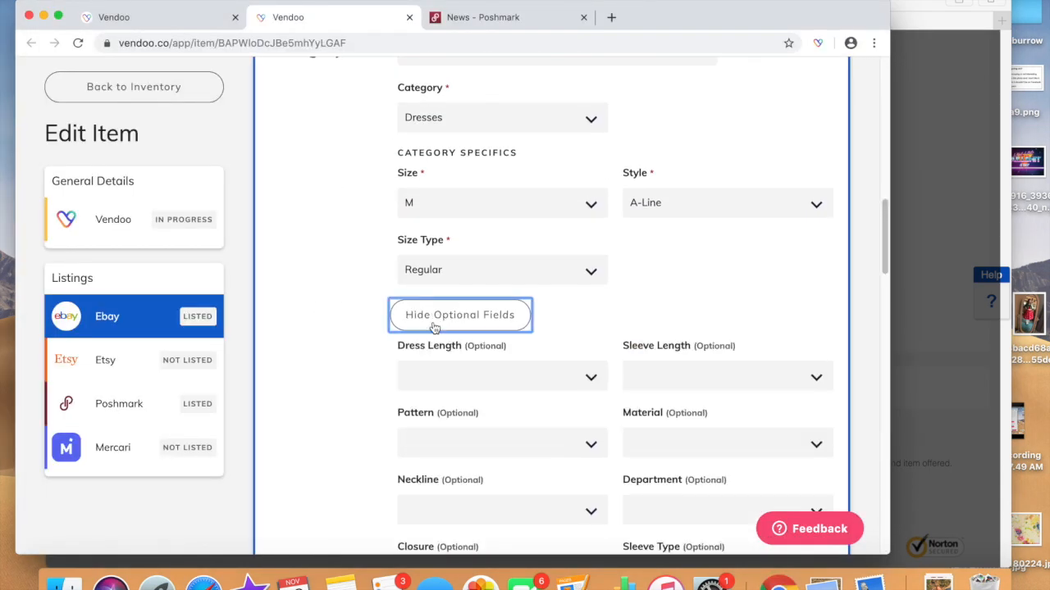
scroll(434, 326, down, 10)
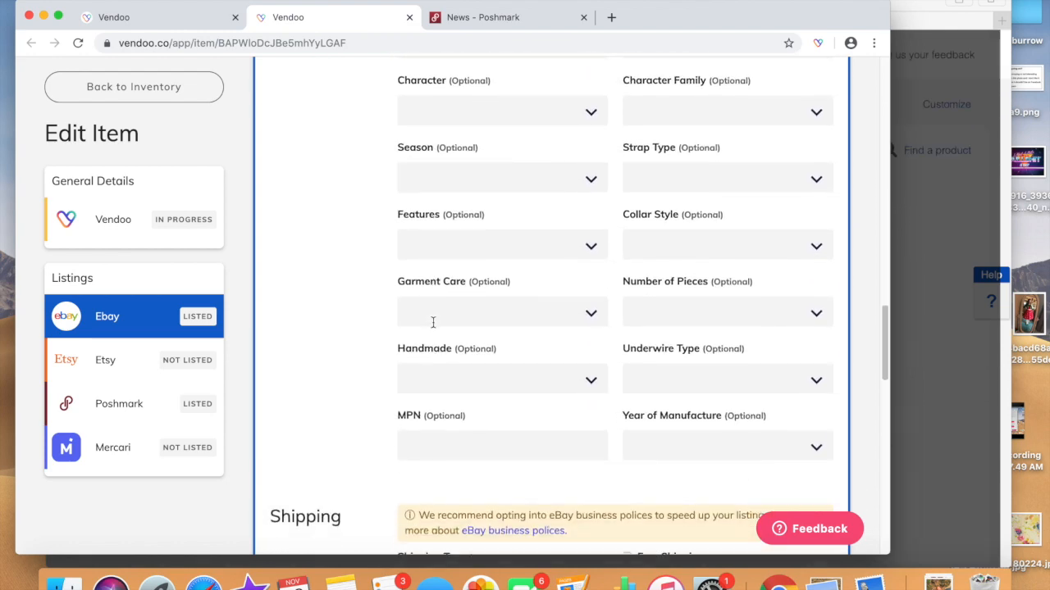
scroll(433, 323, down, 2)
scroll(435, 326, up, 10)
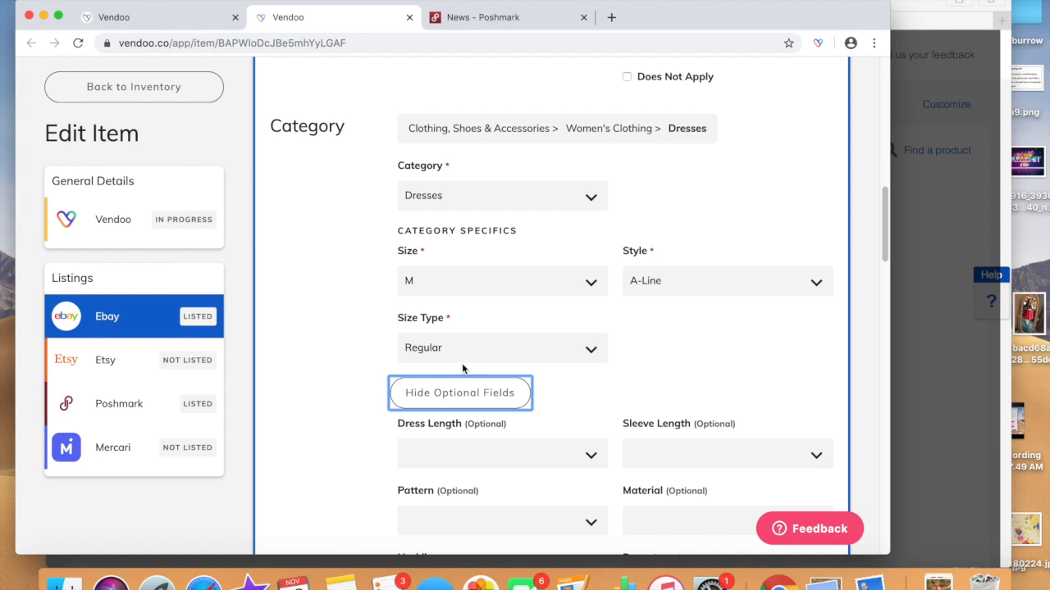
Close the dress's item tab, cancel the Poshmark import, and start an import from Etsy for a new item
click(410, 17)
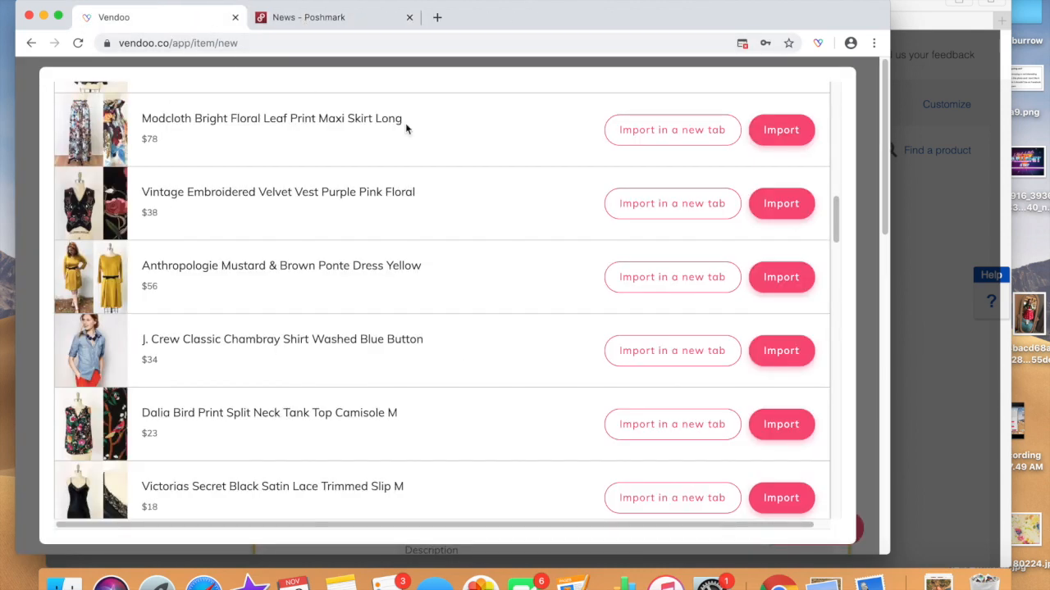
scroll(792, 141, up, 15)
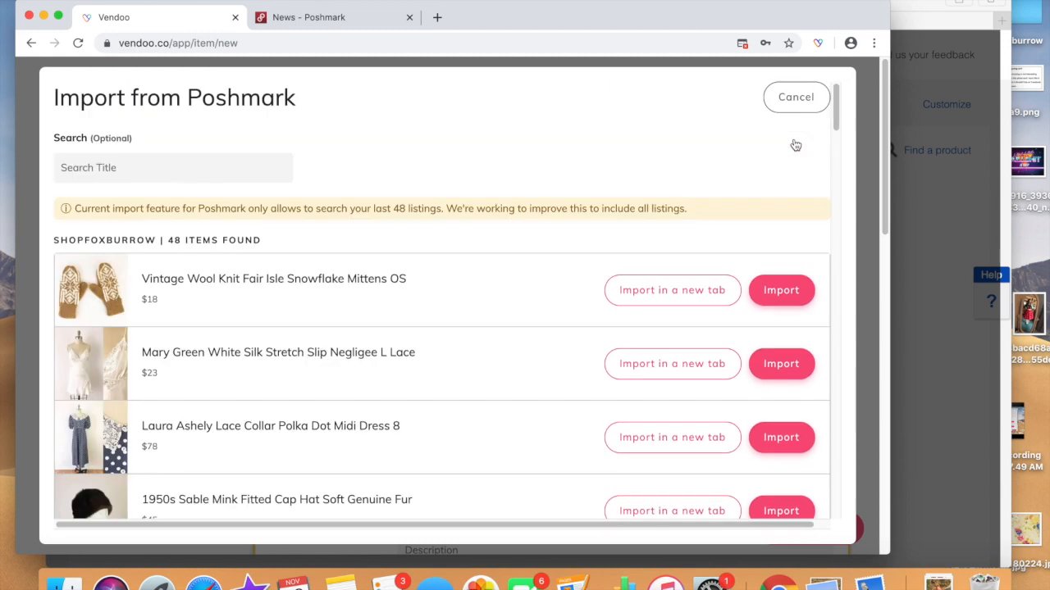
click(798, 109)
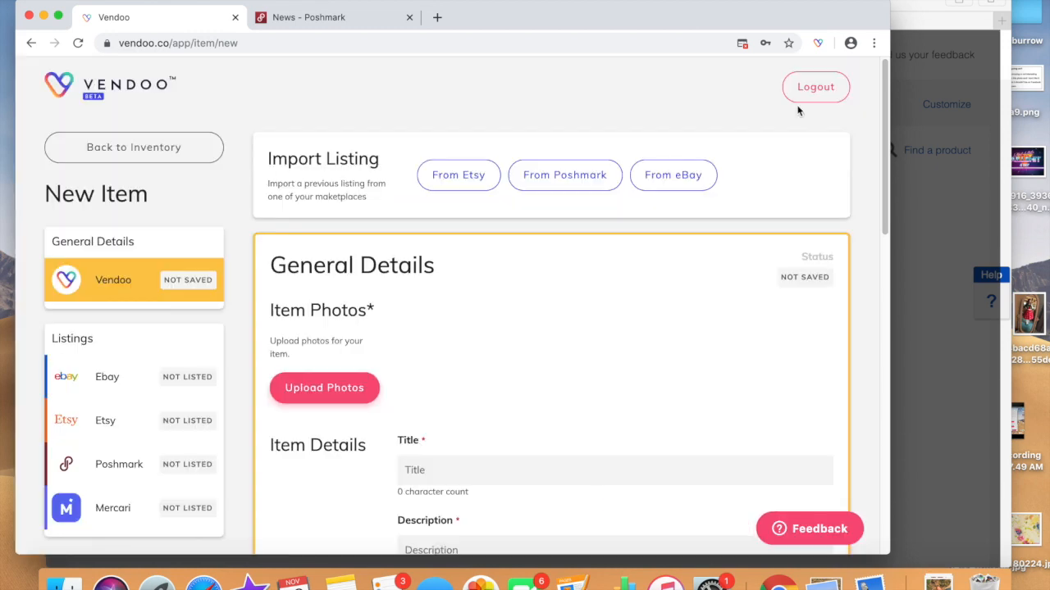
click(474, 185)
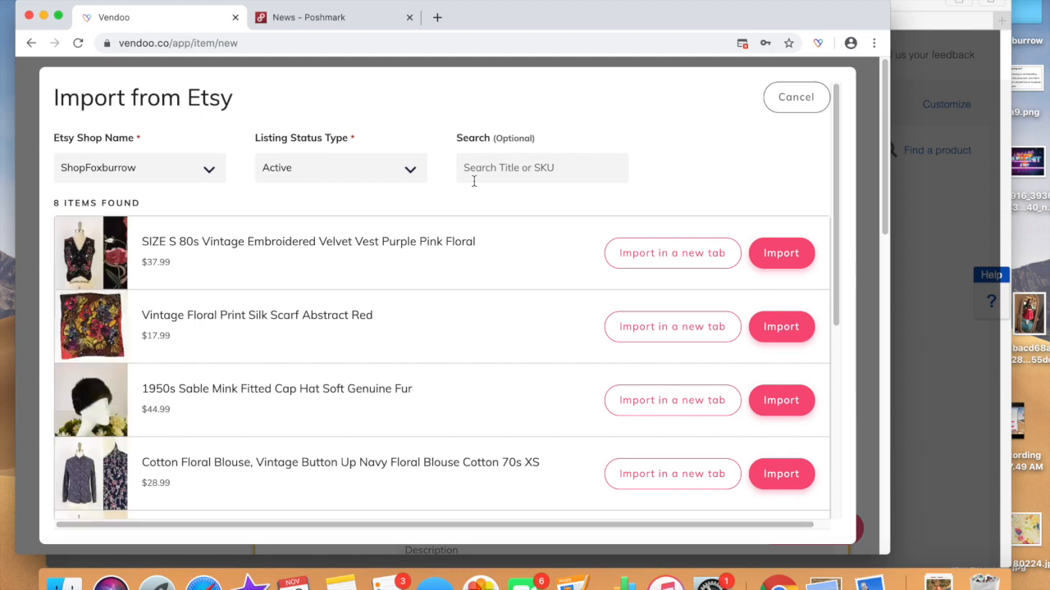
Load more of the Etsy shop's active listings down to the SIZE M Embroidered Cardigan with the 1950s bird knit, and import that item
scroll(395, 349, down, 5)
click(448, 501)
scroll(389, 414, down, 8)
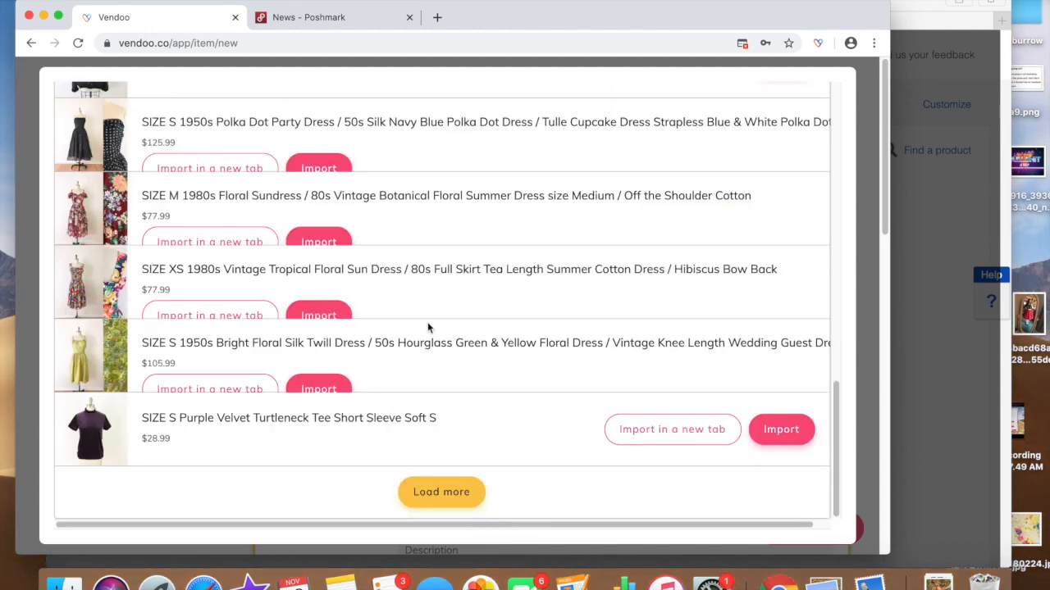
click(417, 496)
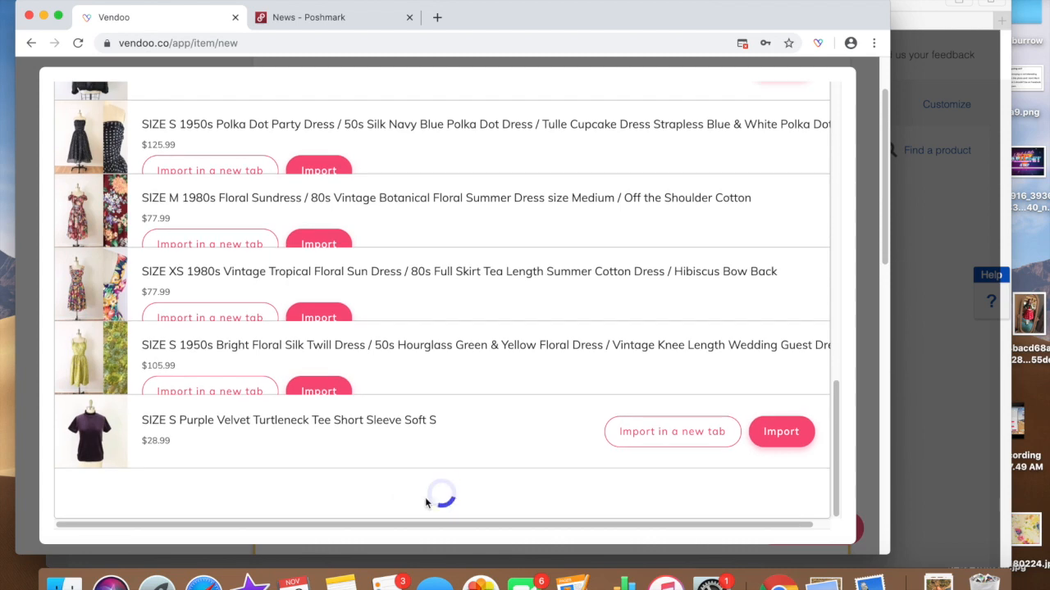
scroll(425, 502, down, 10)
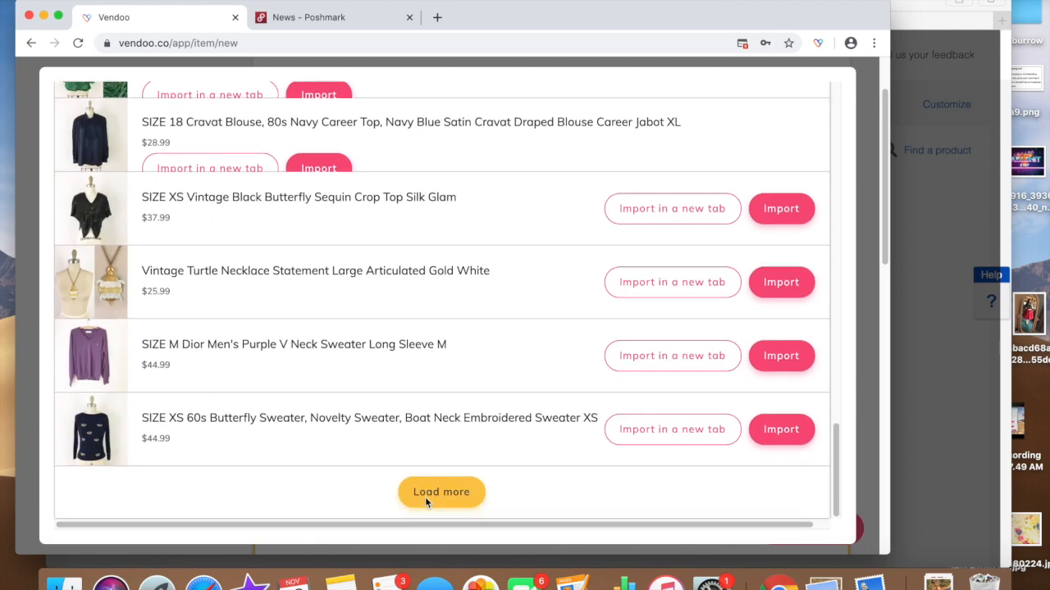
click(426, 501)
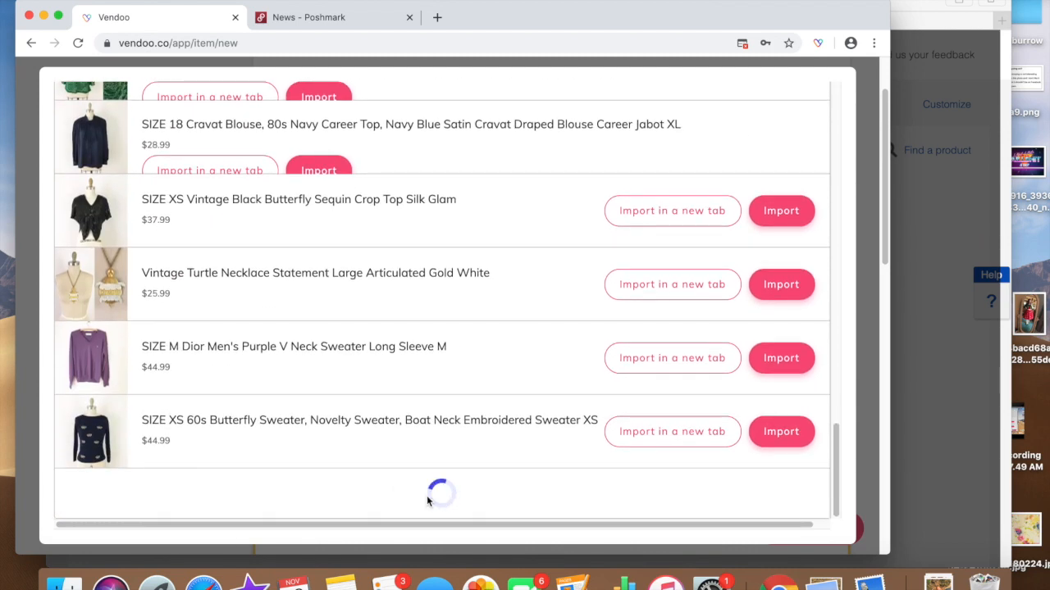
scroll(426, 495, down, 10)
click(426, 499)
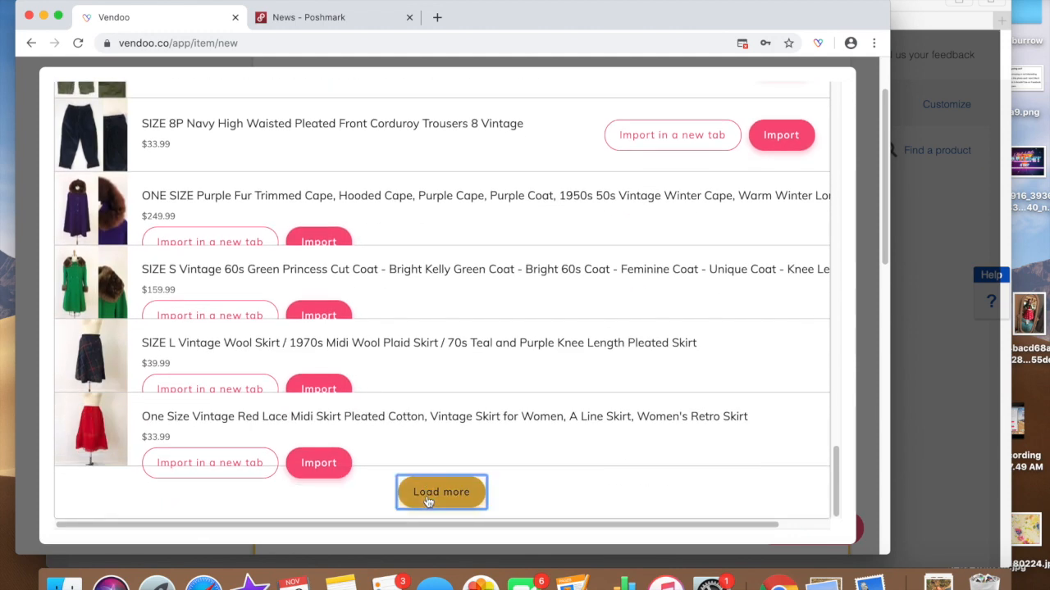
scroll(426, 496, down, 6)
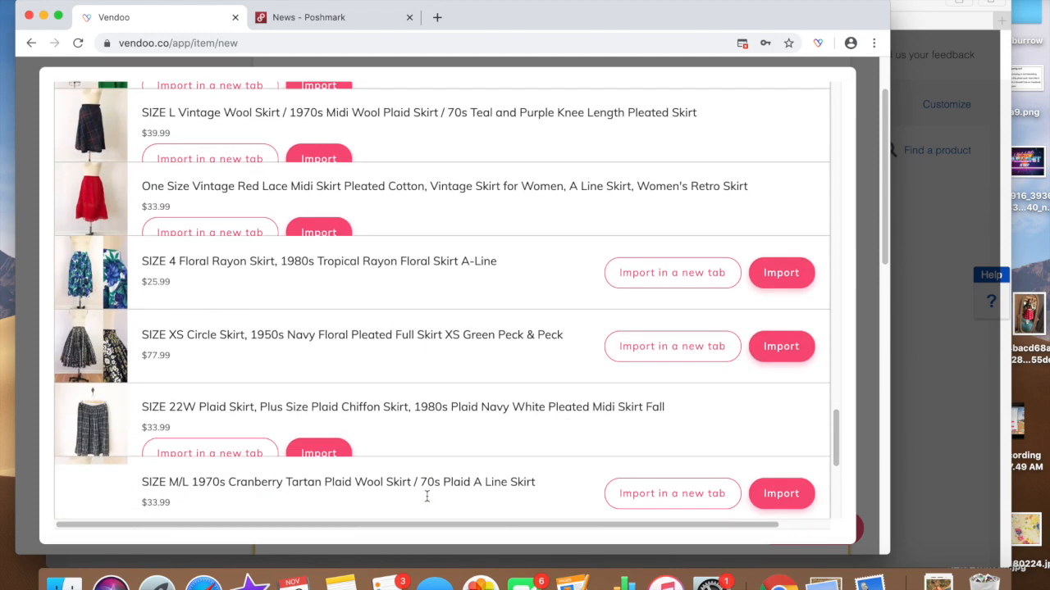
scroll(426, 500, down, 4)
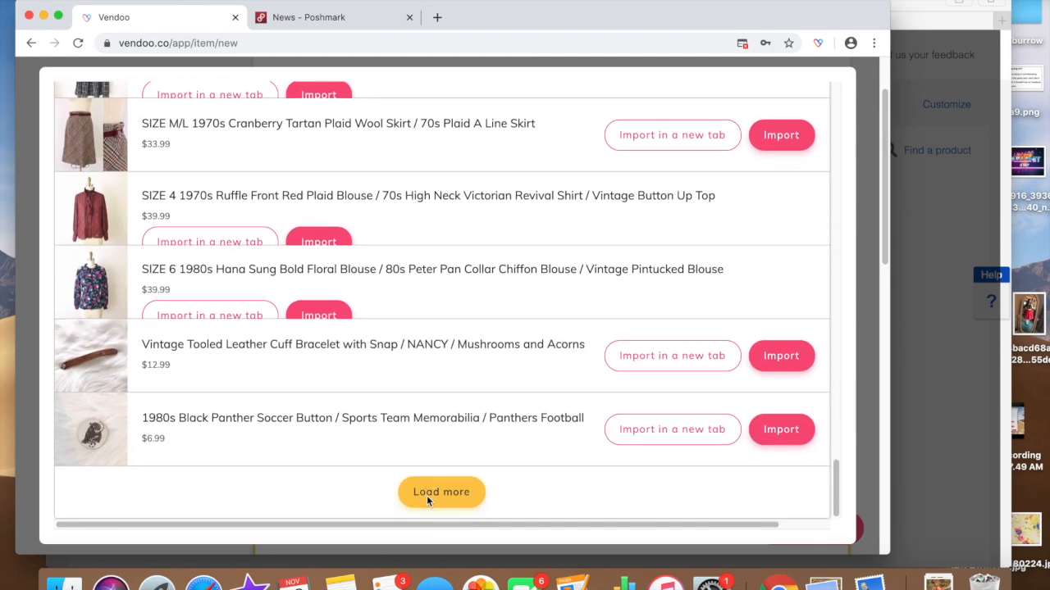
click(426, 497)
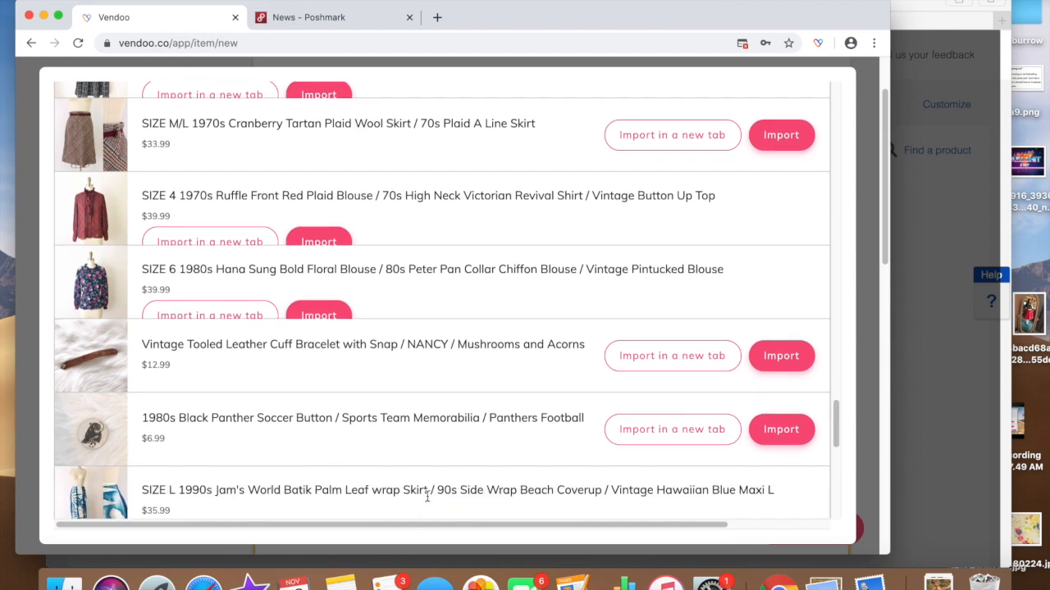
scroll(426, 501, down, 5)
scroll(427, 499, down, 5)
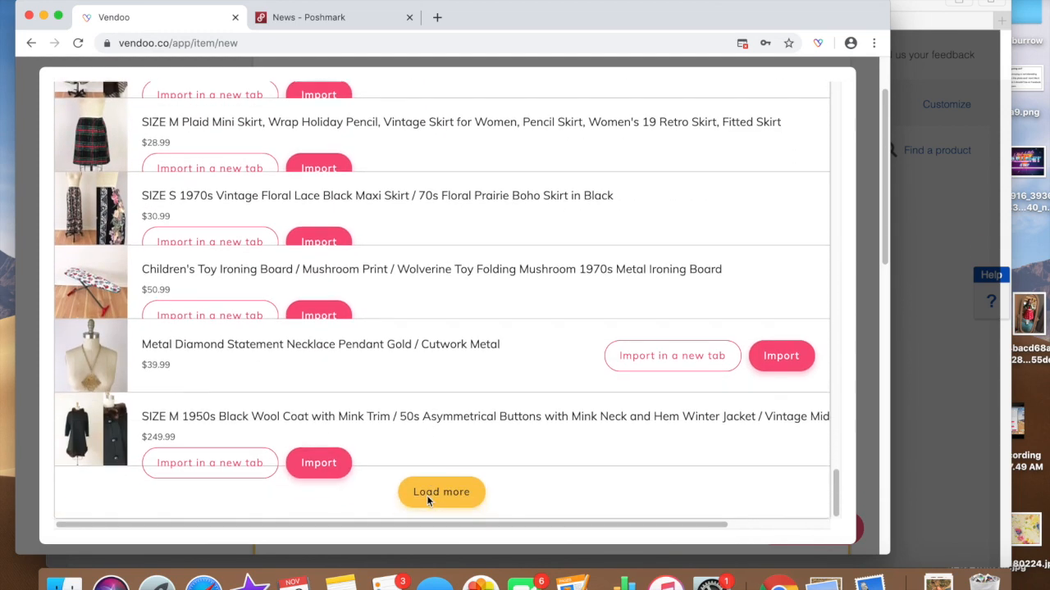
click(421, 496)
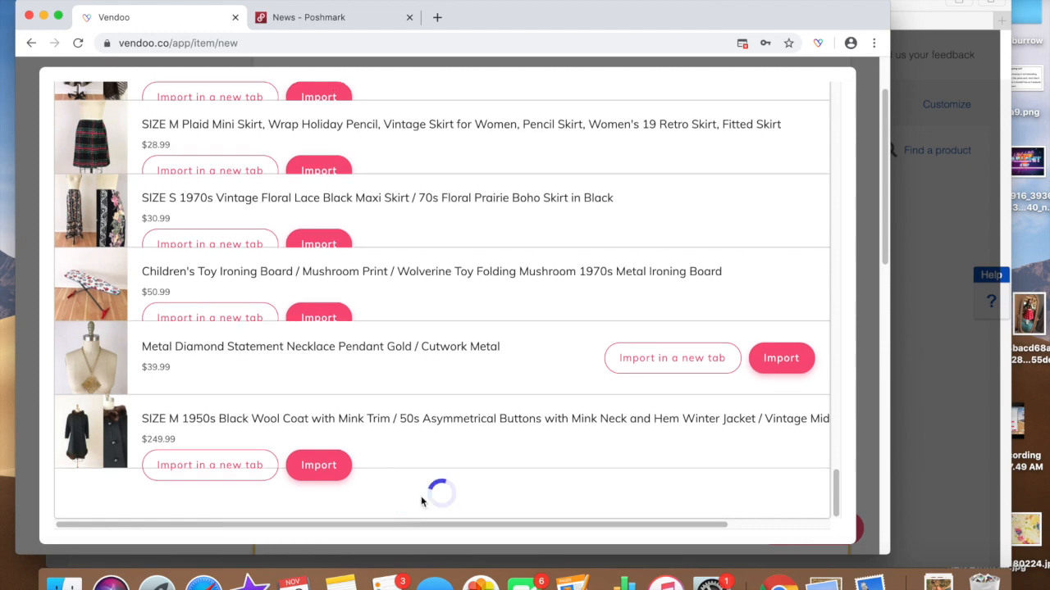
scroll(421, 501, down, 5)
scroll(422, 502, down, 3)
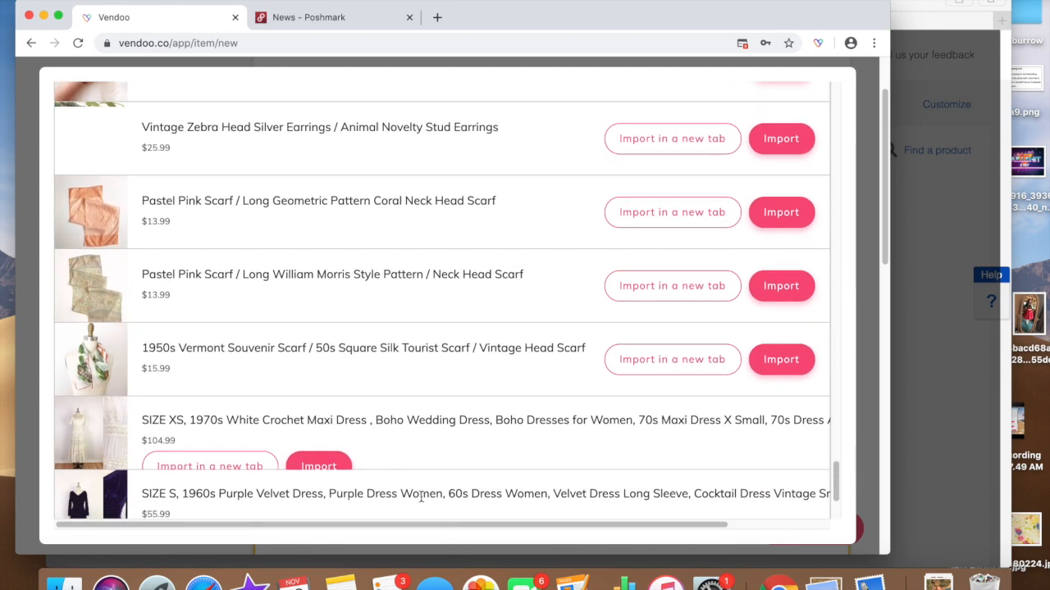
scroll(421, 497, down, 3)
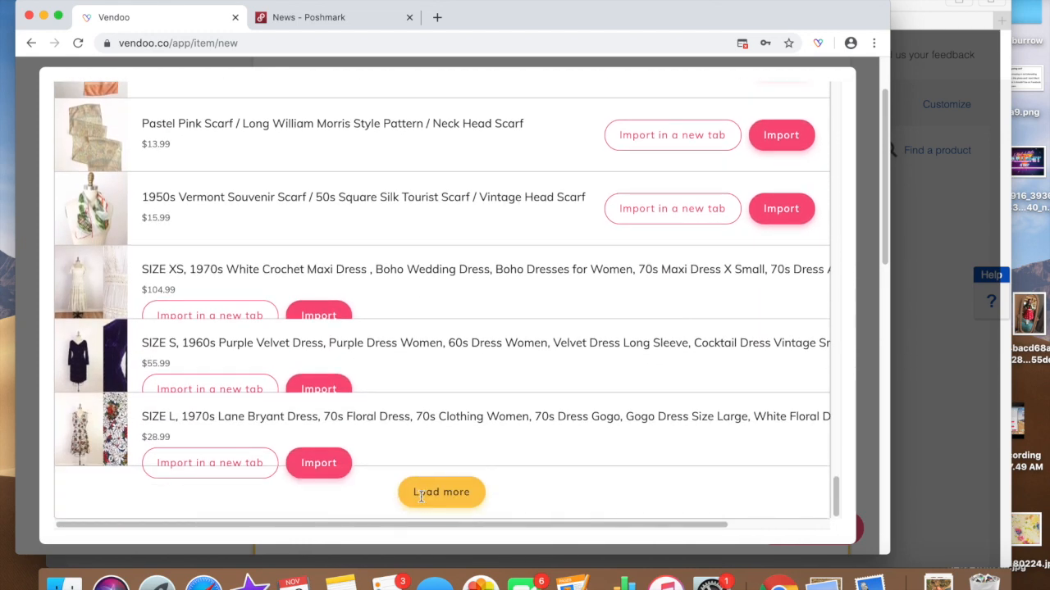
click(422, 496)
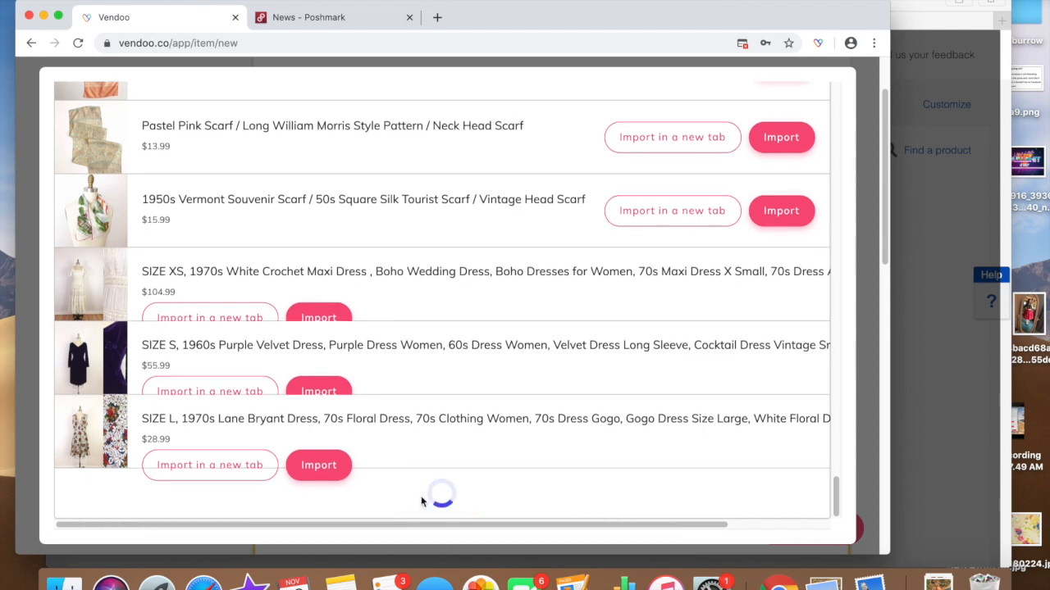
scroll(421, 496, down, 3)
scroll(421, 497, down, 6)
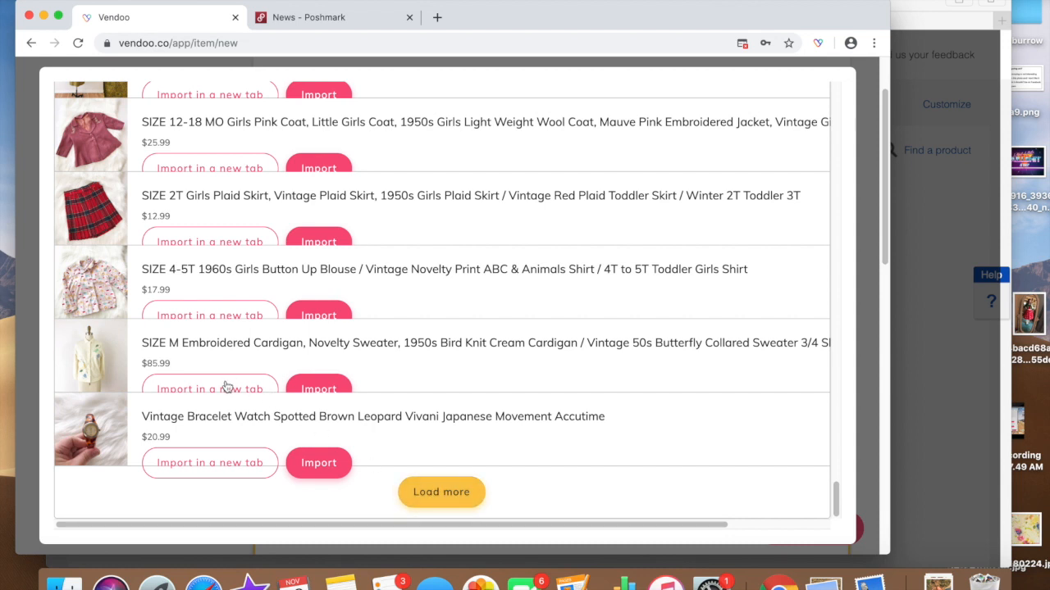
click(308, 390)
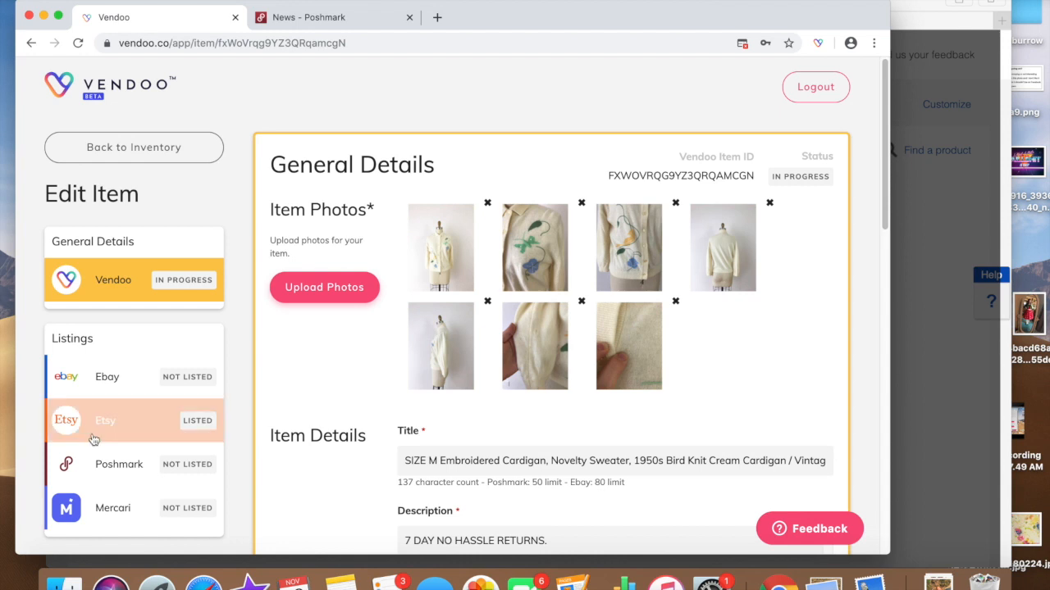
In the cardigan's Poshmark details, shorten the title to "Embroidered Cardigan Novelty 50s Bird Knit Cream"
click(100, 476)
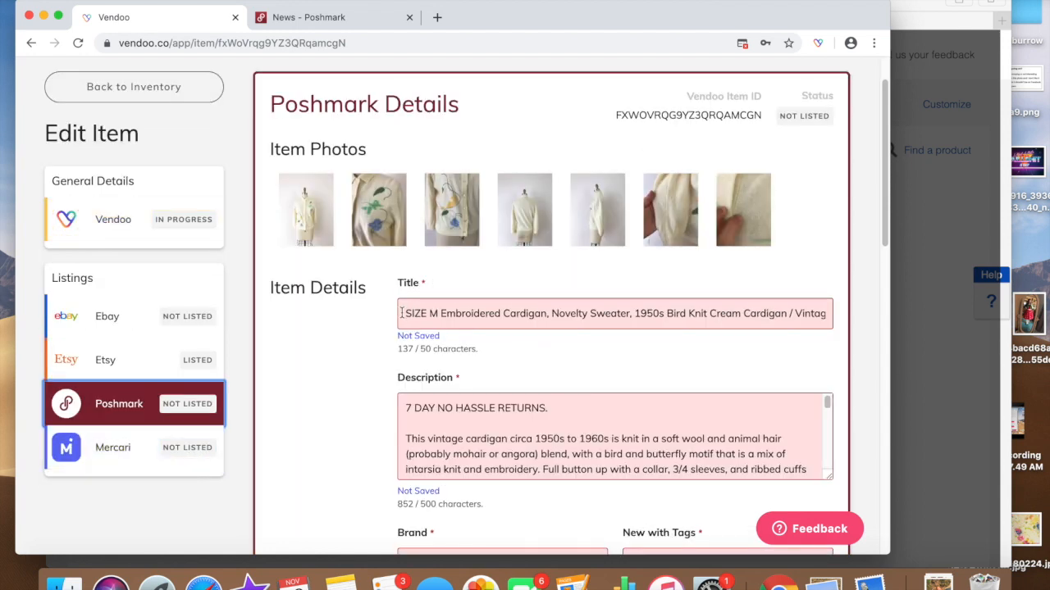
drag(401, 313, 441, 314)
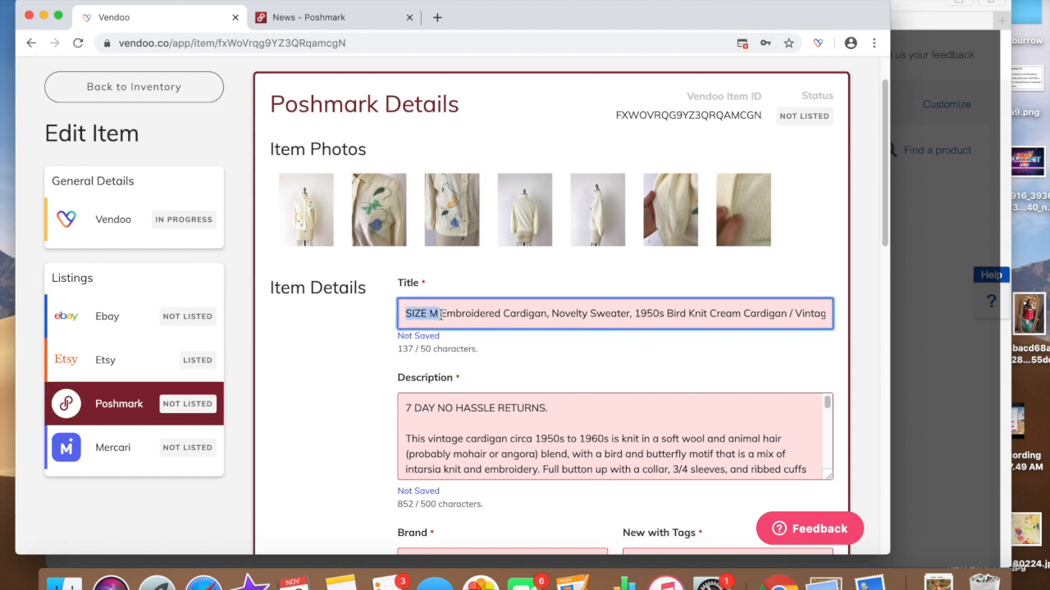
key(BackSpace)
click(515, 314)
key(BackSpace)
drag(554, 315, 607, 318)
key(BackSpace)
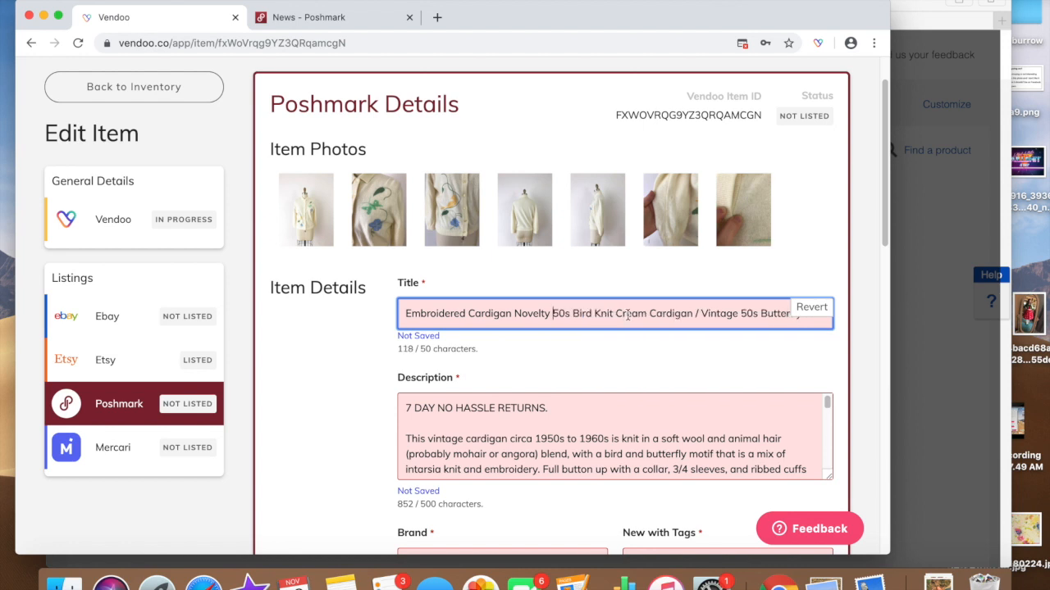
drag(650, 316, 833, 316)
key(BackSpace)
click(653, 360)
Remove the "7 DAY NO HASSLE RETURNS." line and the blank line after it from the Poshmark description
scroll(653, 355, down, 4)
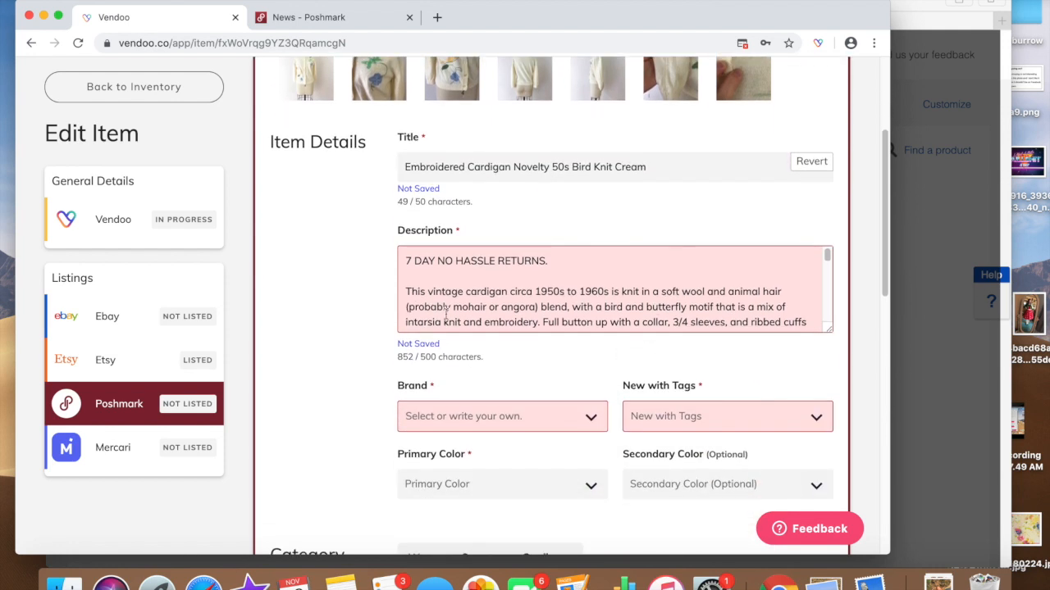
drag(406, 259, 404, 291)
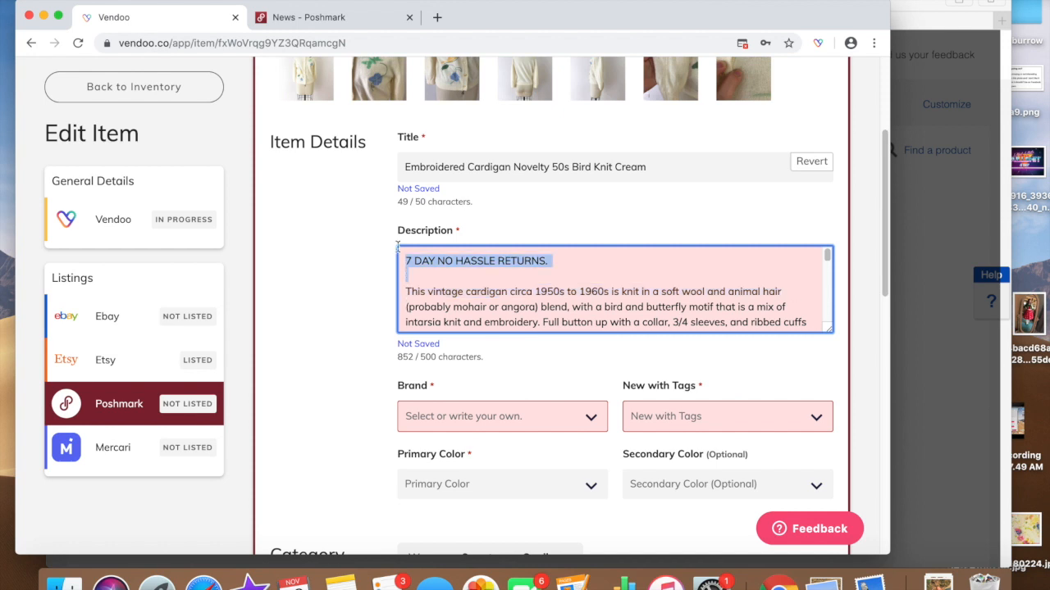
key(BackSpace)
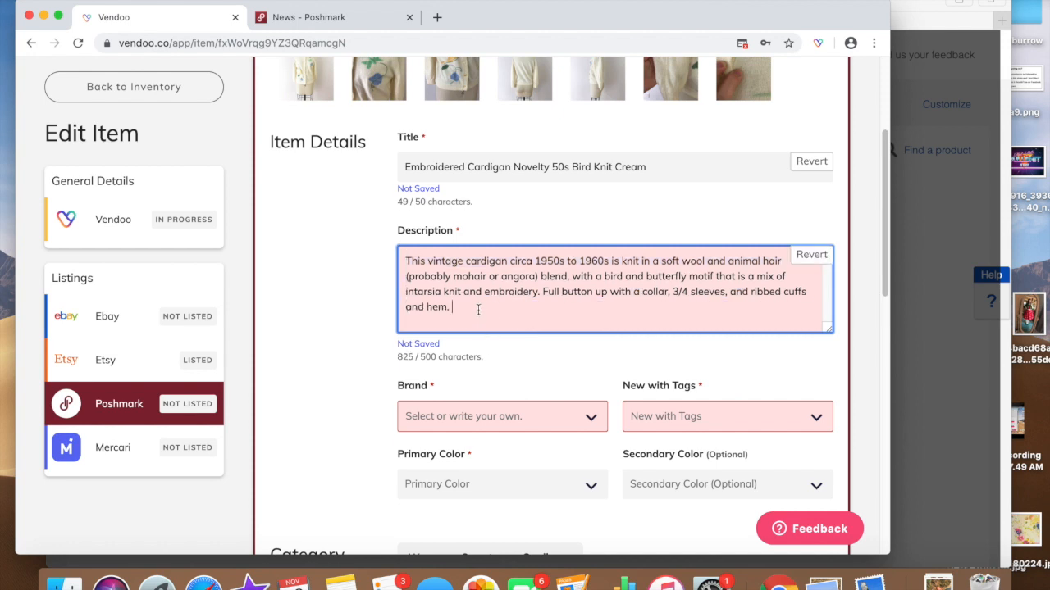
Check the measurements in the description and start a new line reading Bust 38" below the introductory paragraph
key(Down)
key(Down)
key(Down)
key(Down)
key(Down)
key(Down)
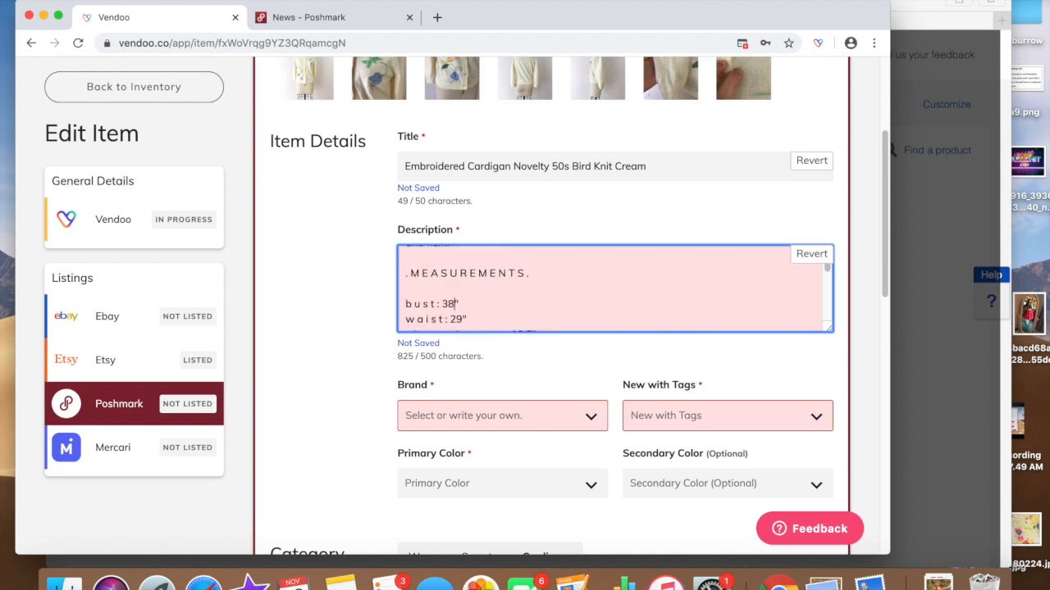
key(super+a)
click(461, 325)
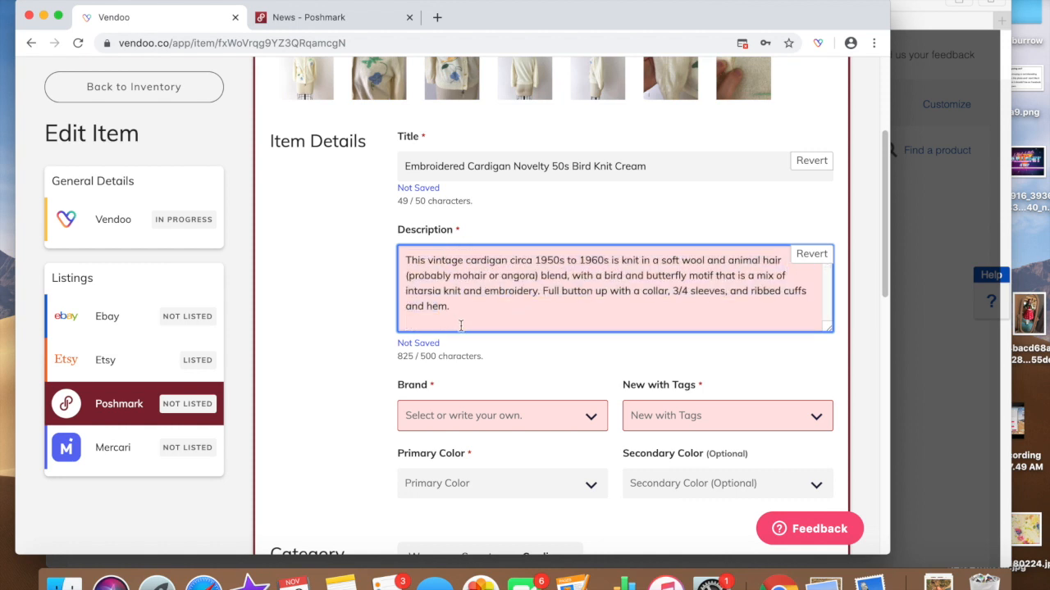
key(Return)
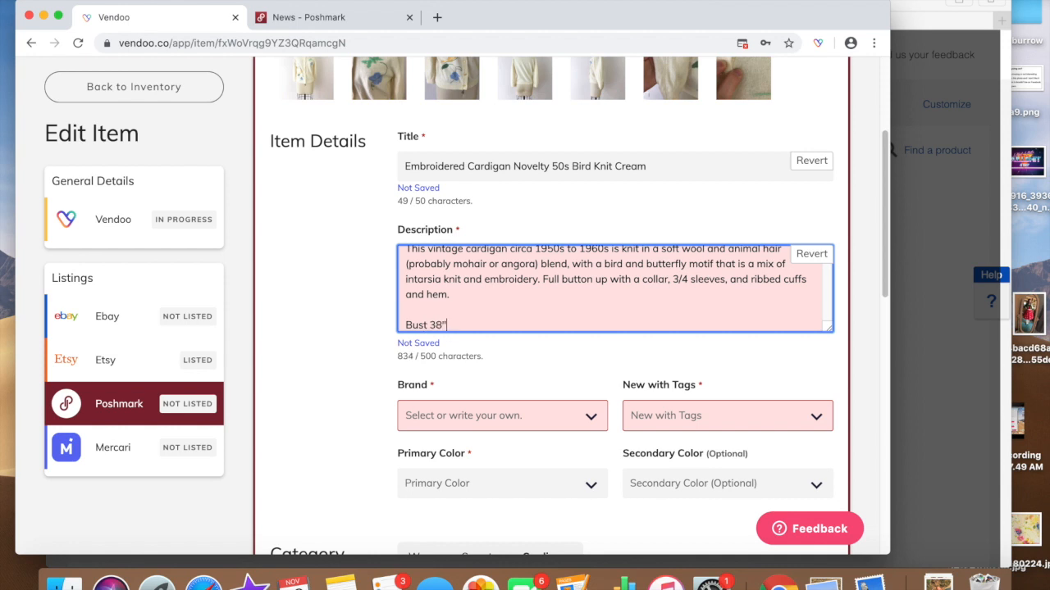
Complete the new measurements line with waist 29", length 21", sleeve inseam 12.5", using the values listed further down in the description
scroll(615, 289, down, 3)
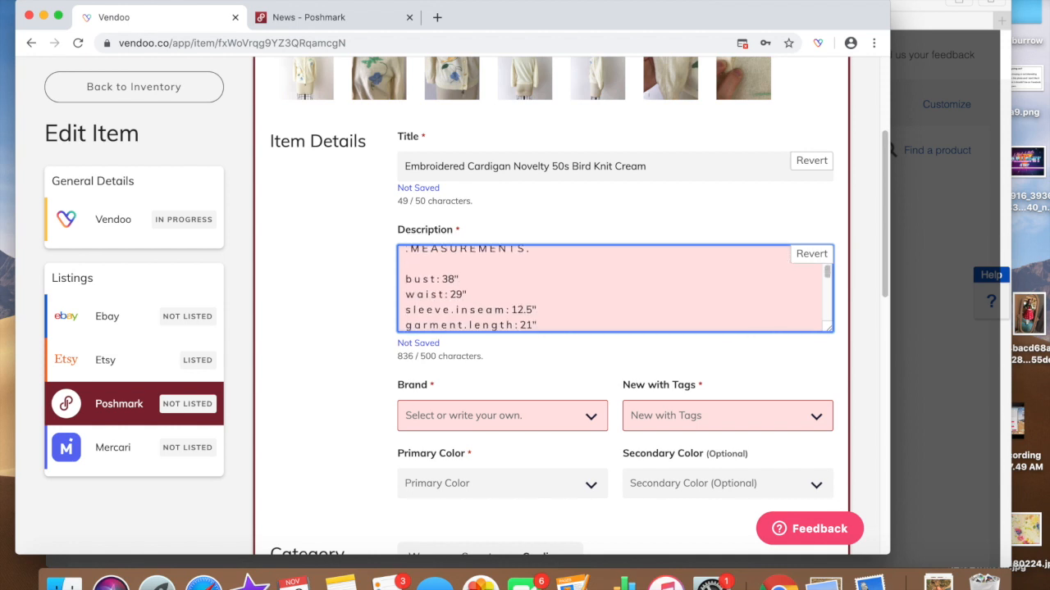
scroll(615, 288, up, 3)
text(waist)
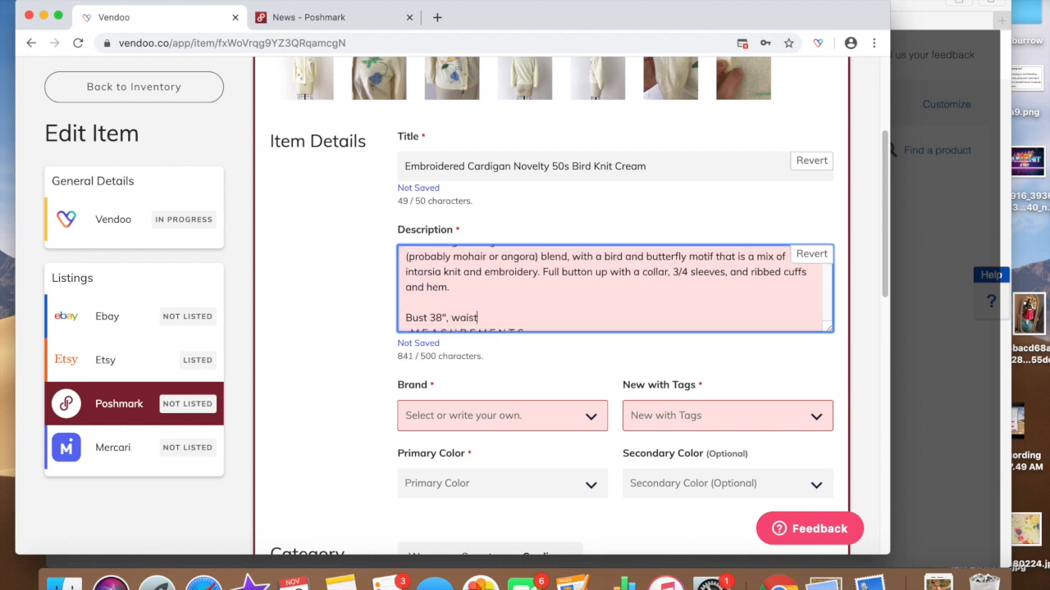
text( 29", length)
scroll(615, 289, down, 3)
scroll(615, 289, up, 3)
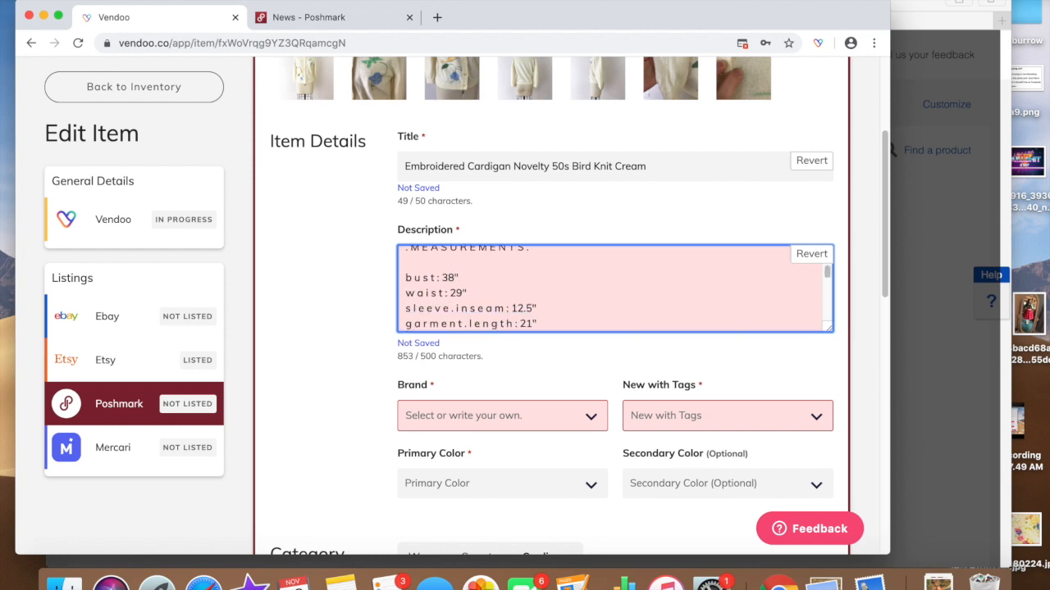
text(h 21)
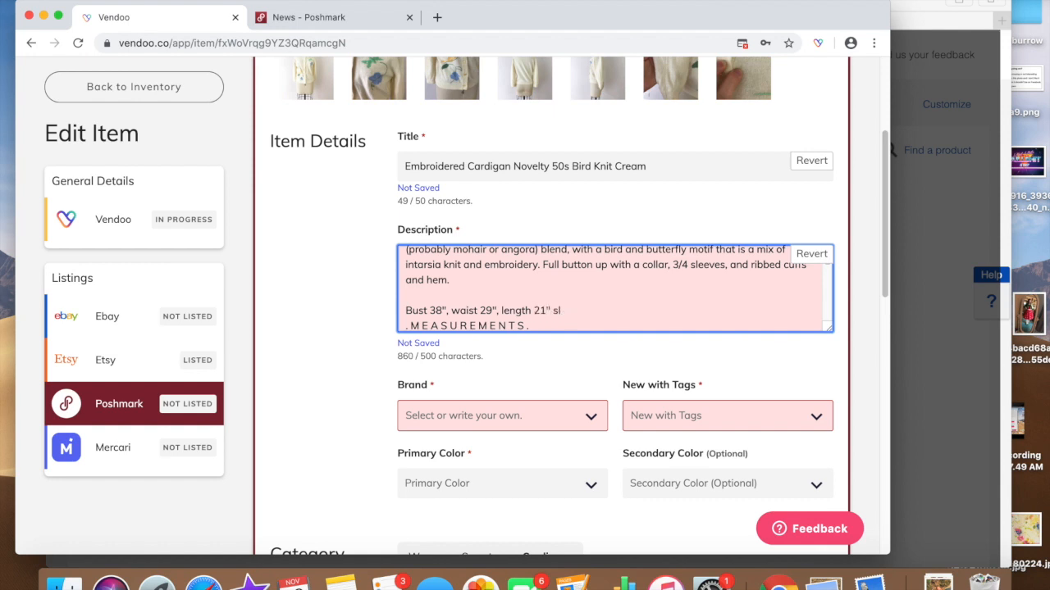
text(", sleeve inseam 12.5".)
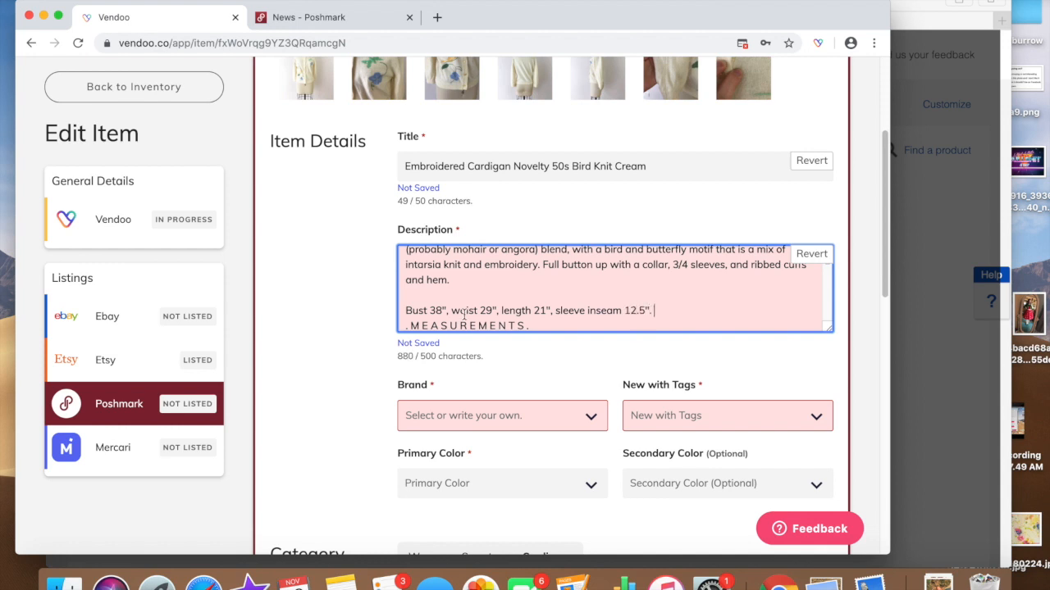
Move the sentence about the small stains on the sleeve and bust from the condition section to the end of the new measurements line
scroll(464, 314, down, 10)
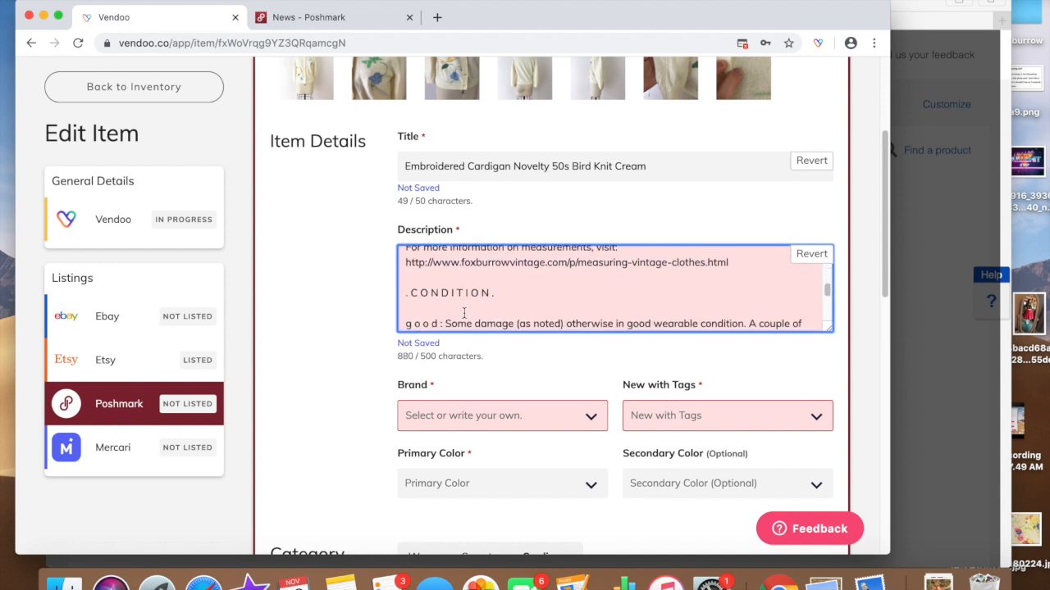
scroll(464, 314, down, 1)
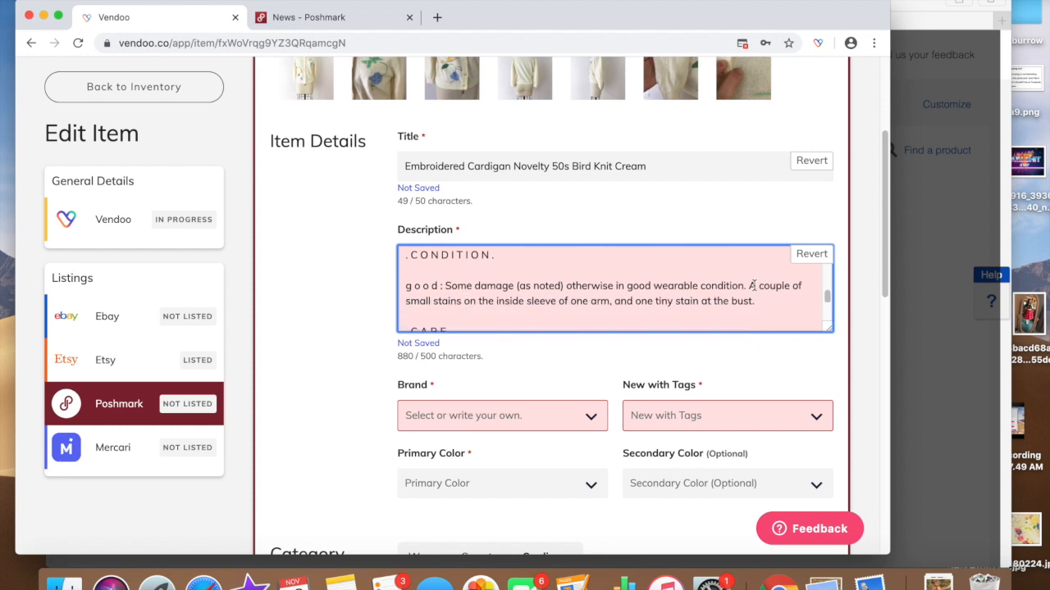
drag(749, 286, 758, 301)
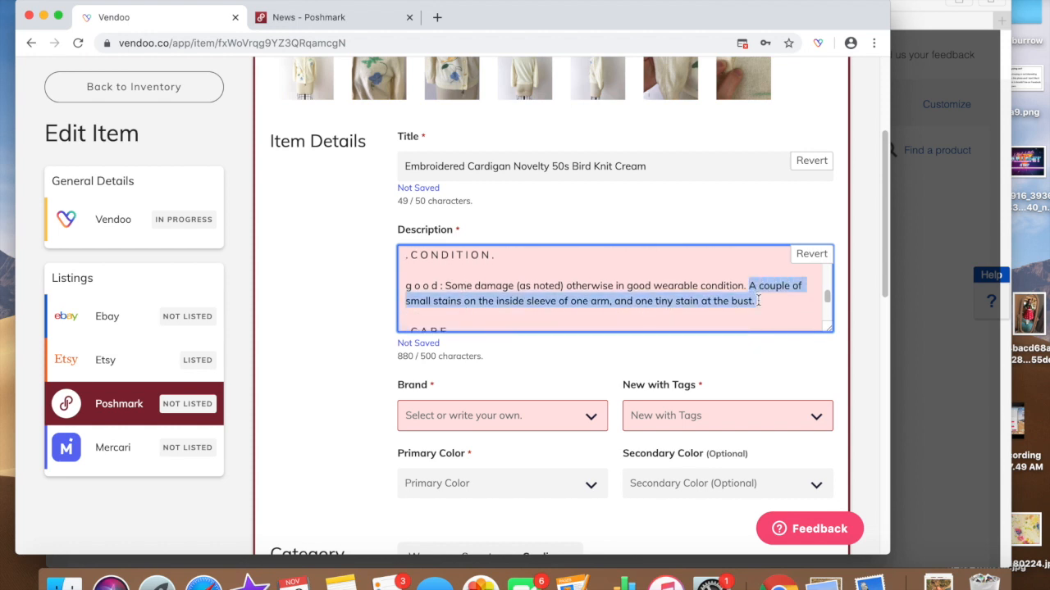
key(ctrl+x)
scroll(757, 300, up, 10)
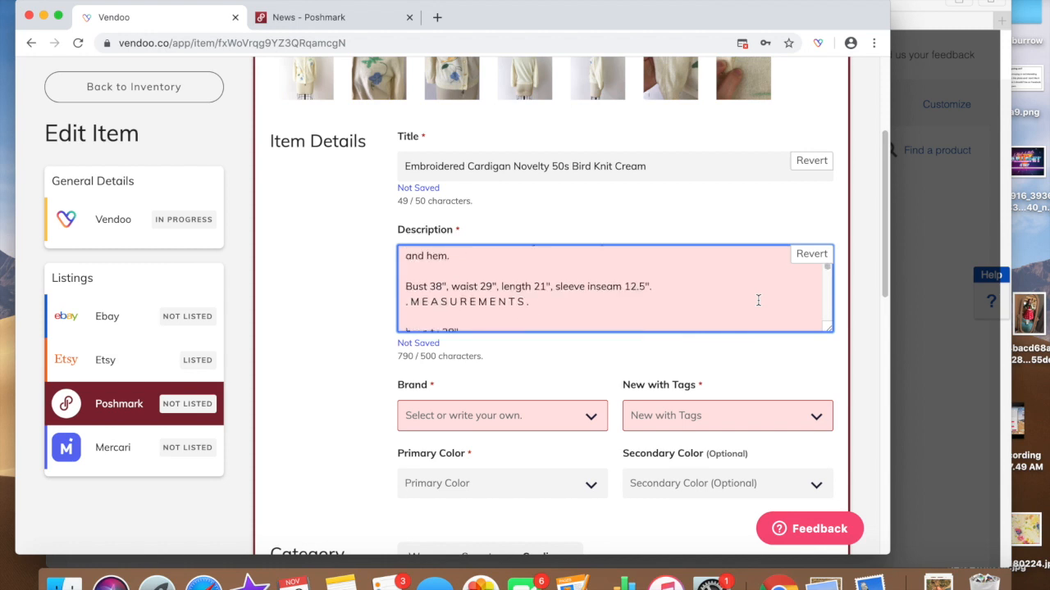
click(758, 300)
key(ctrl+v)
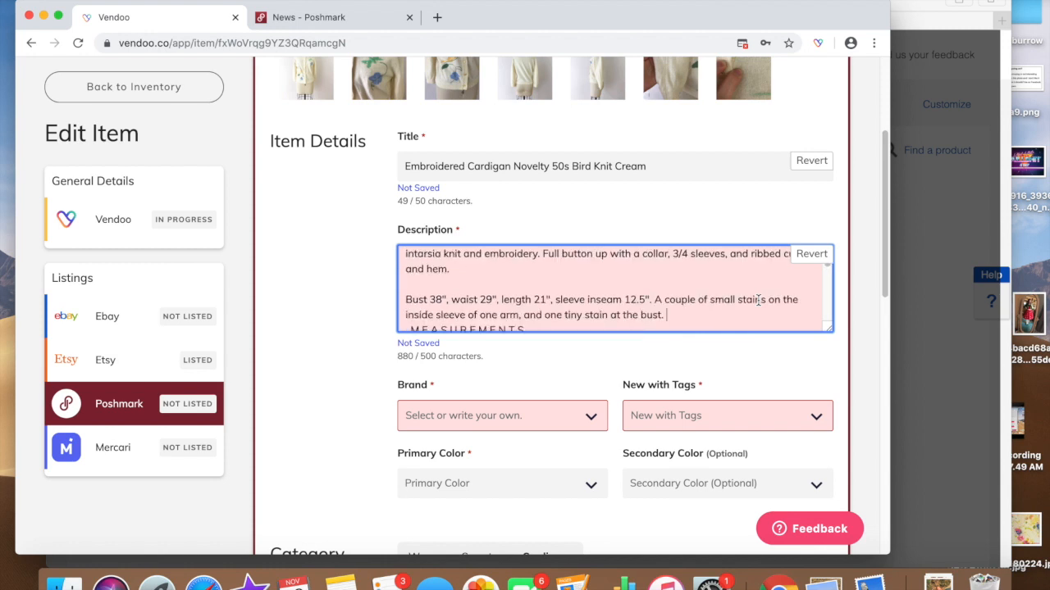
Delete everything after the new measurements line in the Poshmark description, from the MEASUREMENTS heading to the Full Fashions brand line
drag(433, 323, 505, 476)
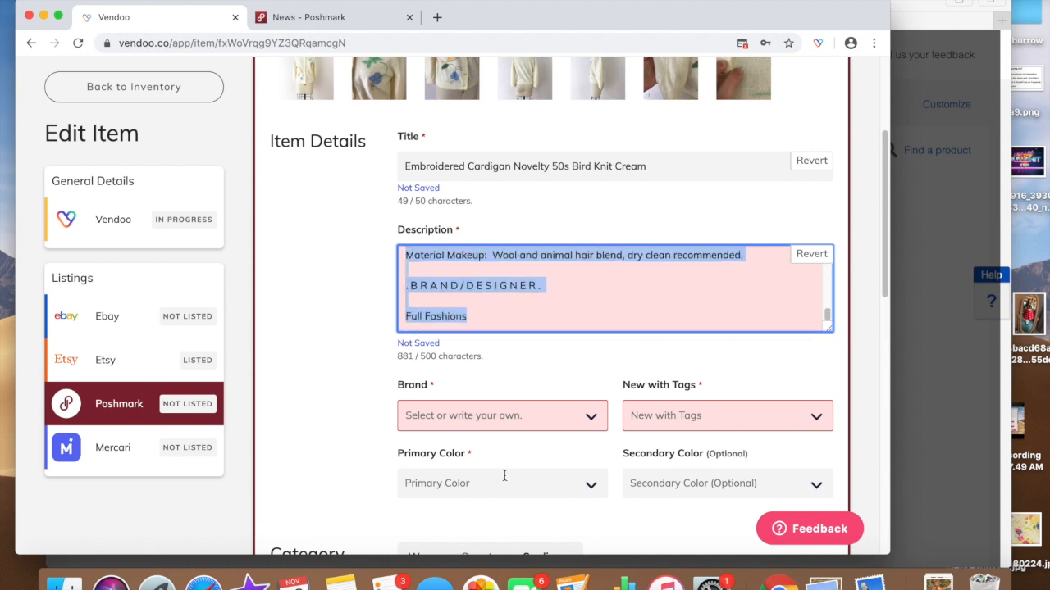
key(BackSpace)
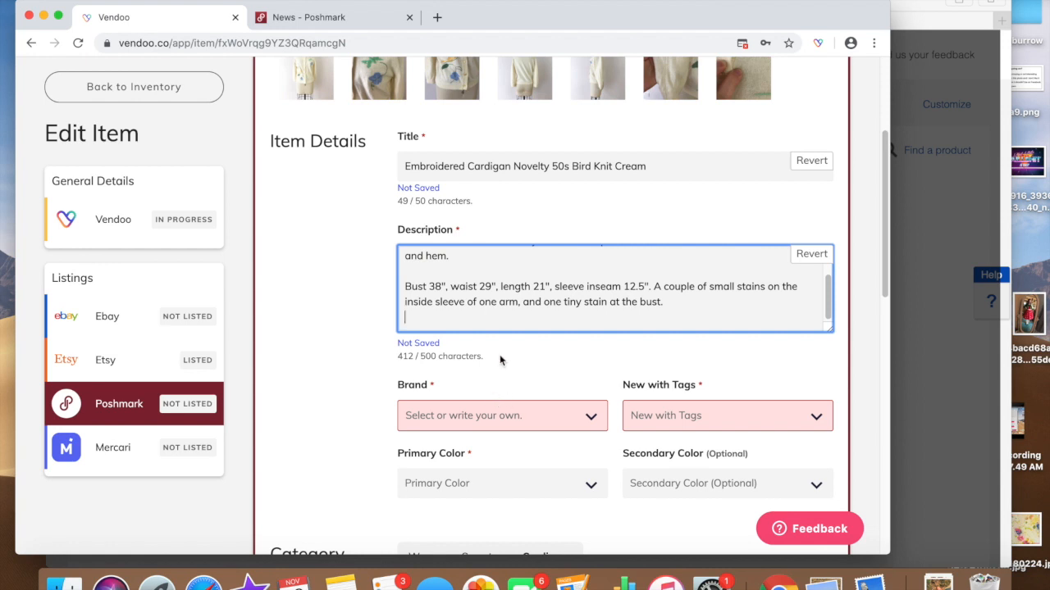
Set the Poshmark brand to Vintage and New with Tags to No
scroll(500, 358, down, 3)
click(494, 318)
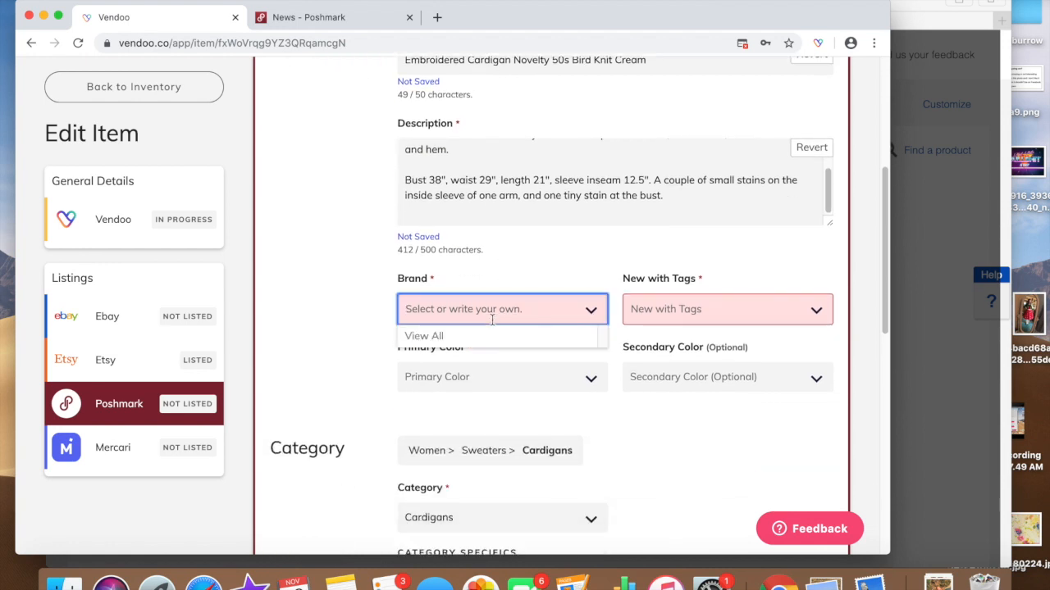
text(Vintage)
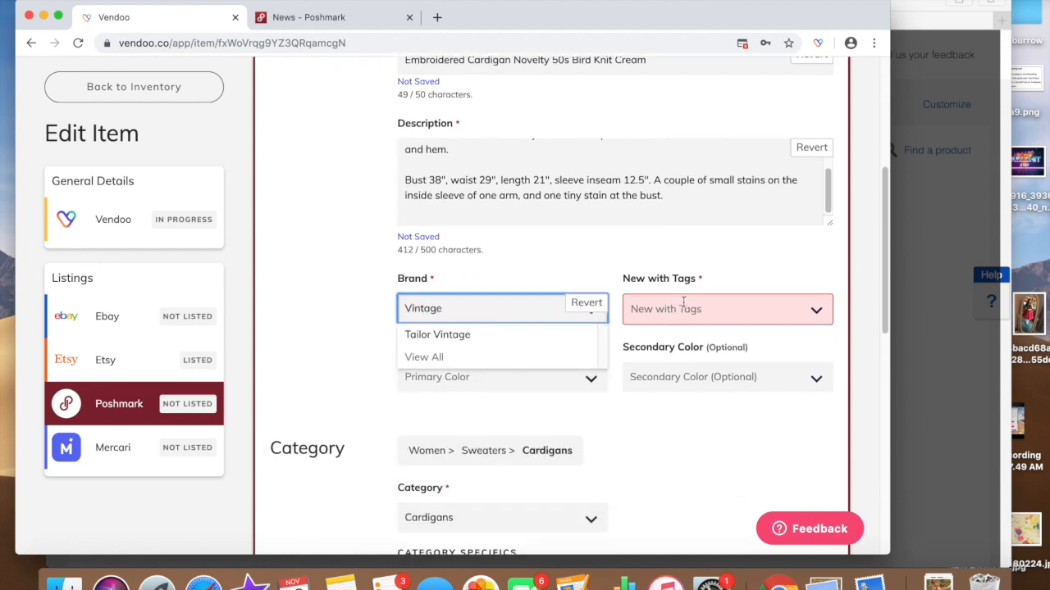
click(683, 308)
click(668, 354)
Set the primary color to Cream and the secondary color to Blue
scroll(550, 344, down, 1)
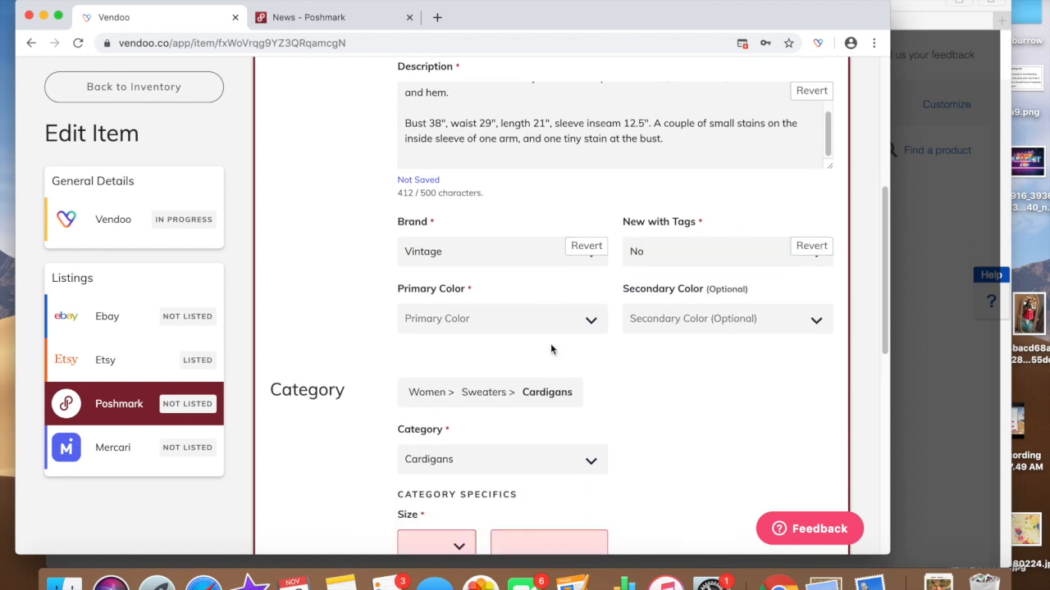
click(536, 314)
scroll(490, 462, down, 3)
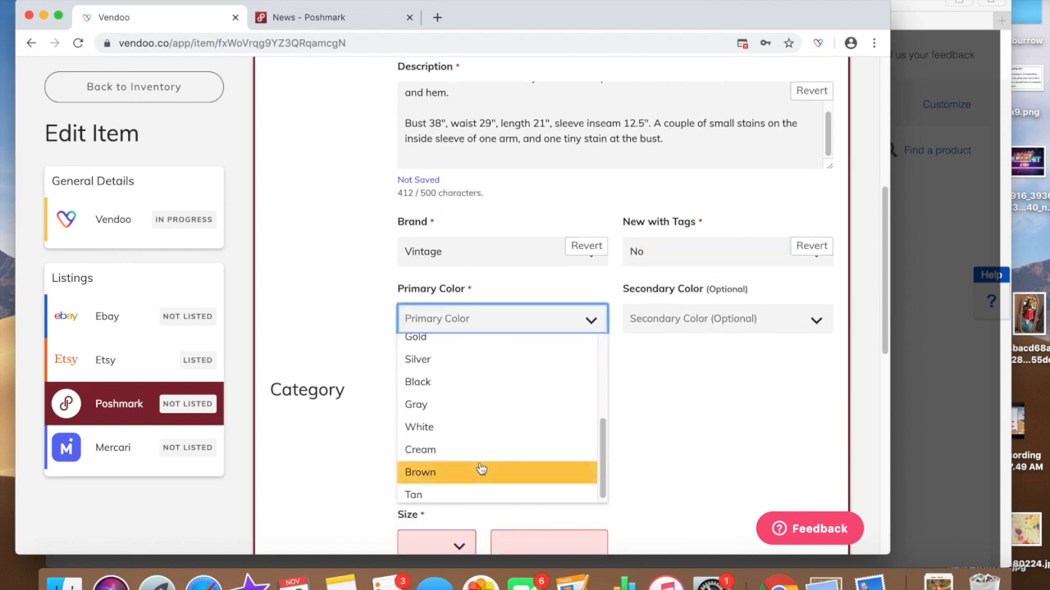
click(480, 451)
click(662, 319)
click(607, 295)
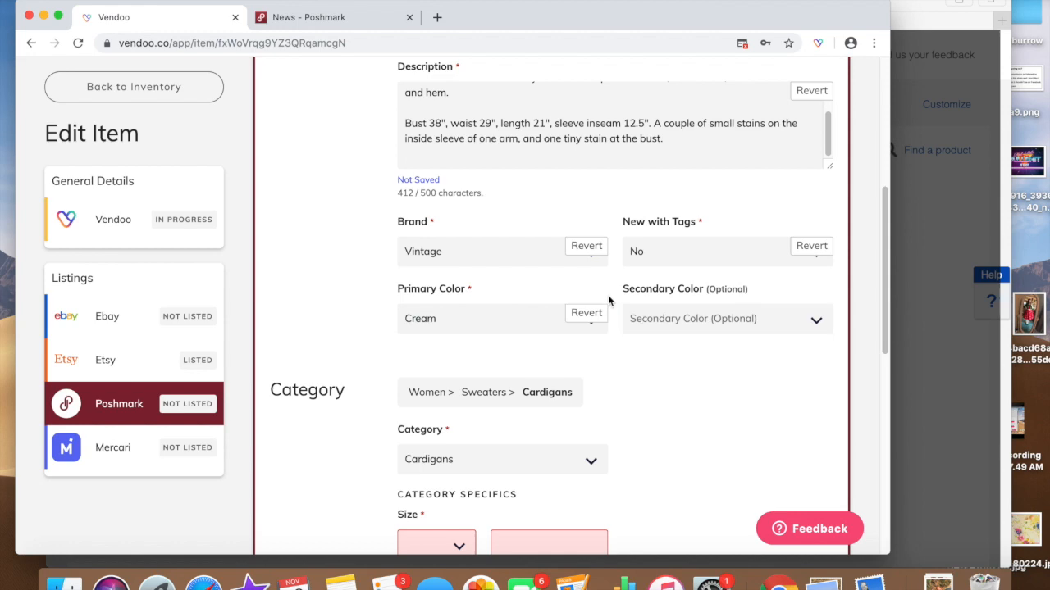
scroll(607, 302, up, 4)
scroll(609, 305, down, 7)
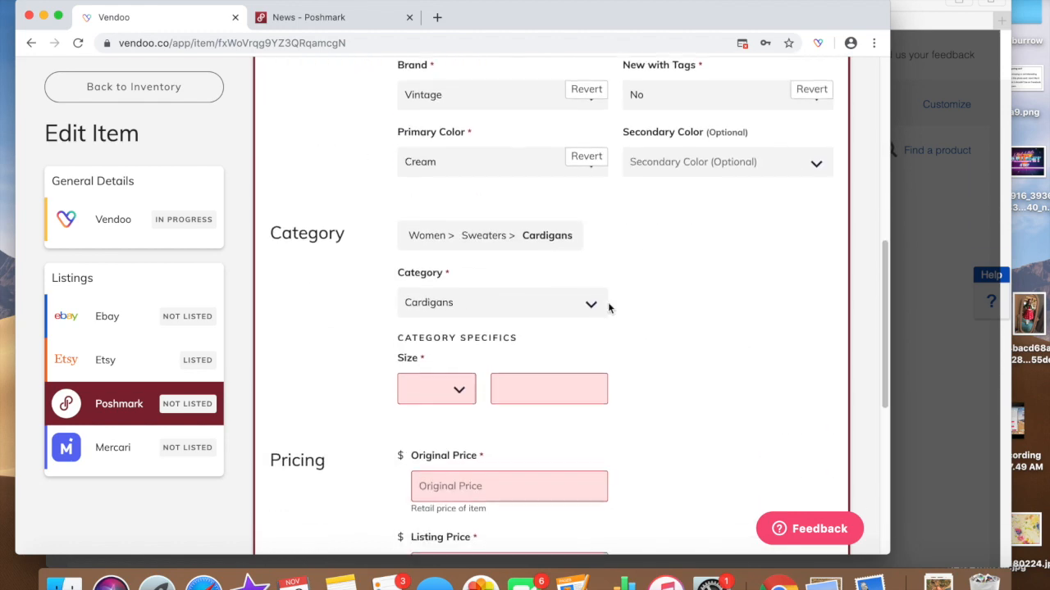
click(676, 143)
click(665, 283)
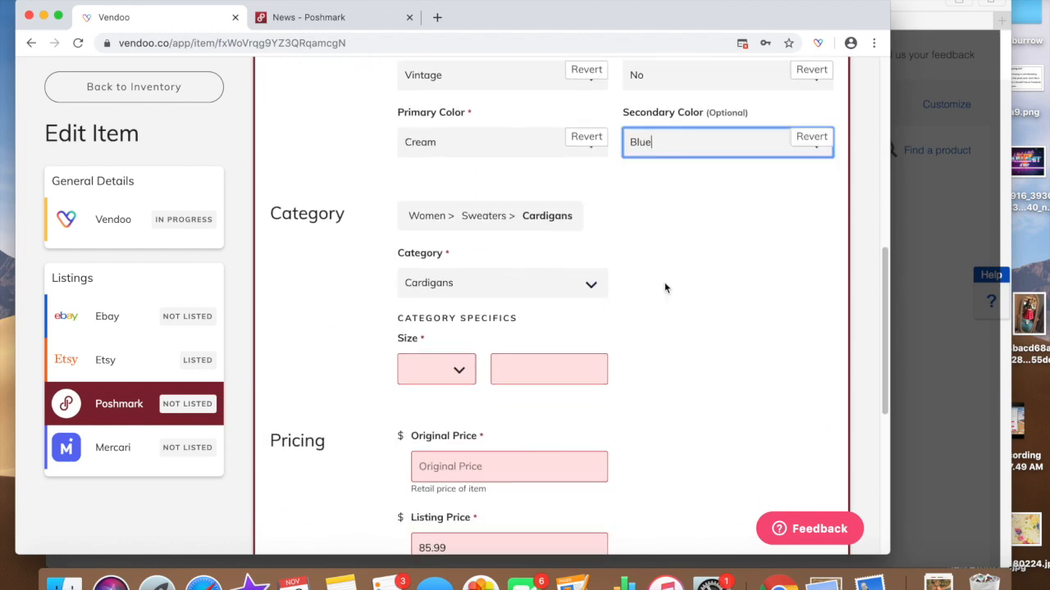
Set the cardigan's size to Standard, M
scroll(627, 287, down, 3)
click(459, 192)
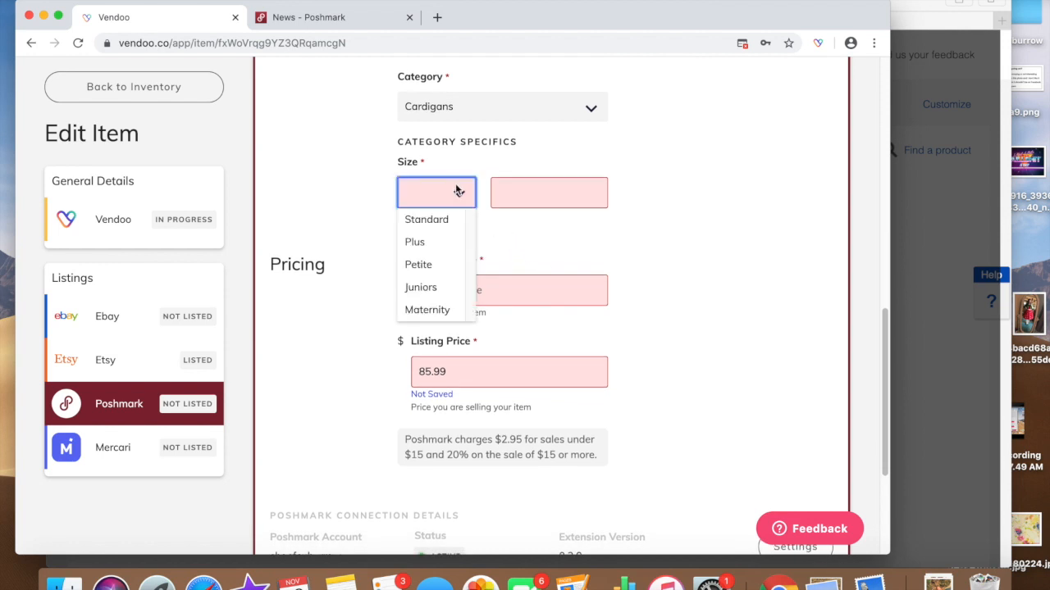
scroll(693, 155, up, 5)
scroll(693, 161, down, 7)
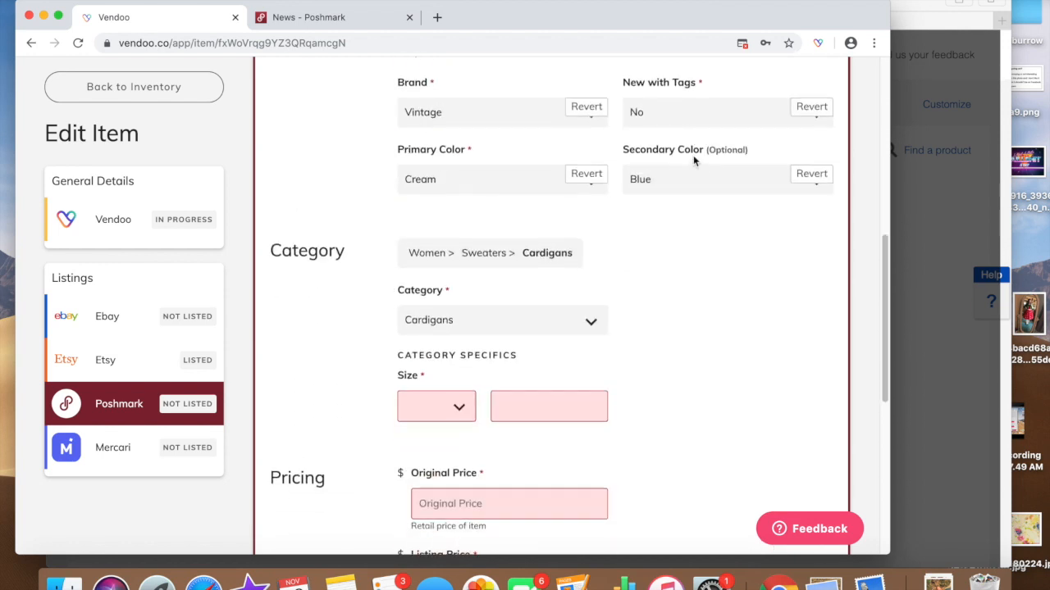
click(427, 179)
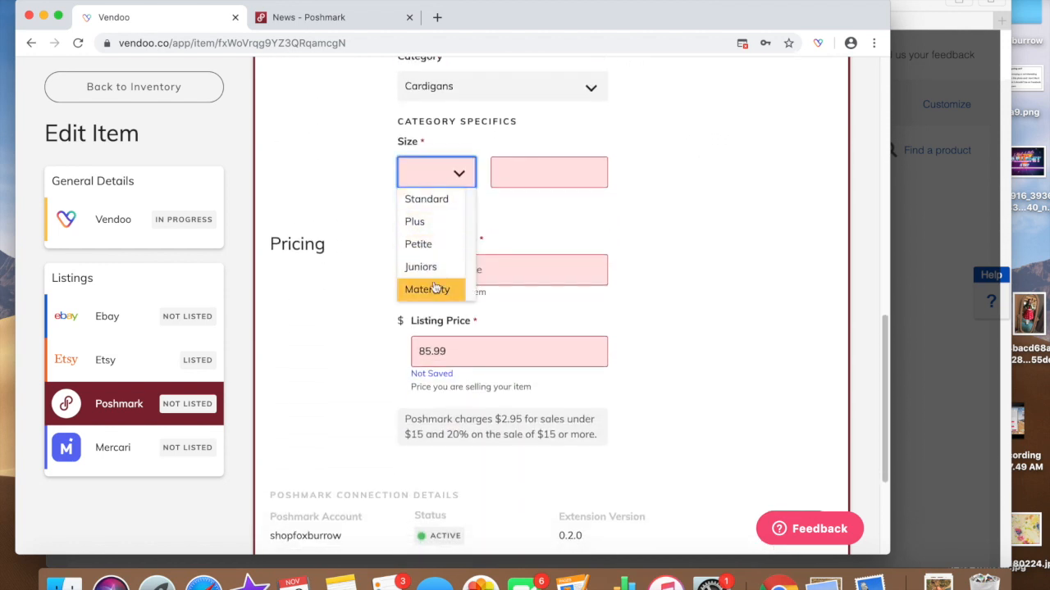
click(426, 199)
click(509, 174)
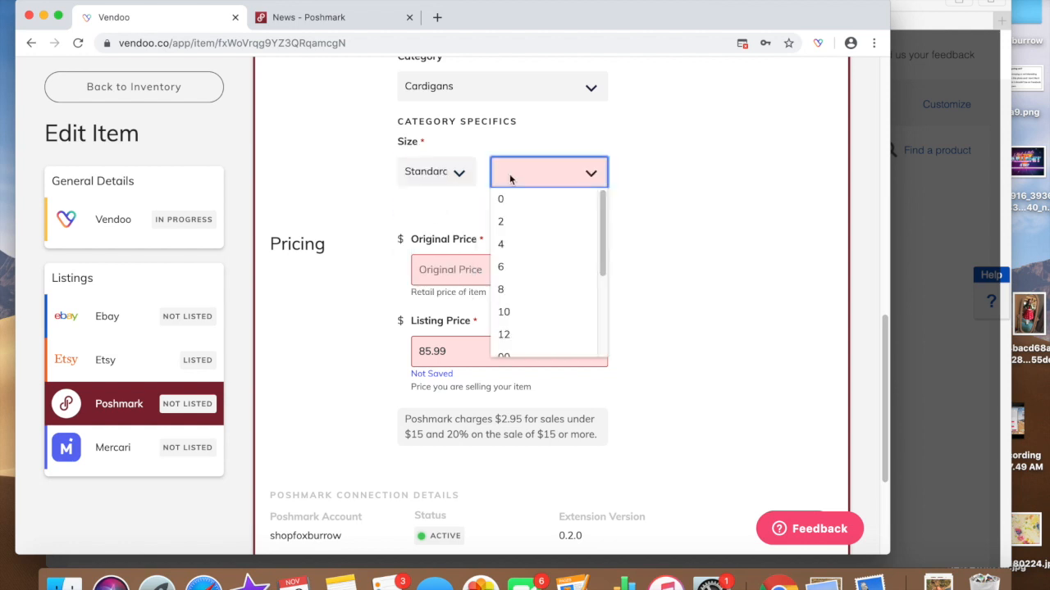
scroll(535, 320, down, 3)
click(533, 301)
Enter 0 as the original price and change the listing price to 86
click(463, 269)
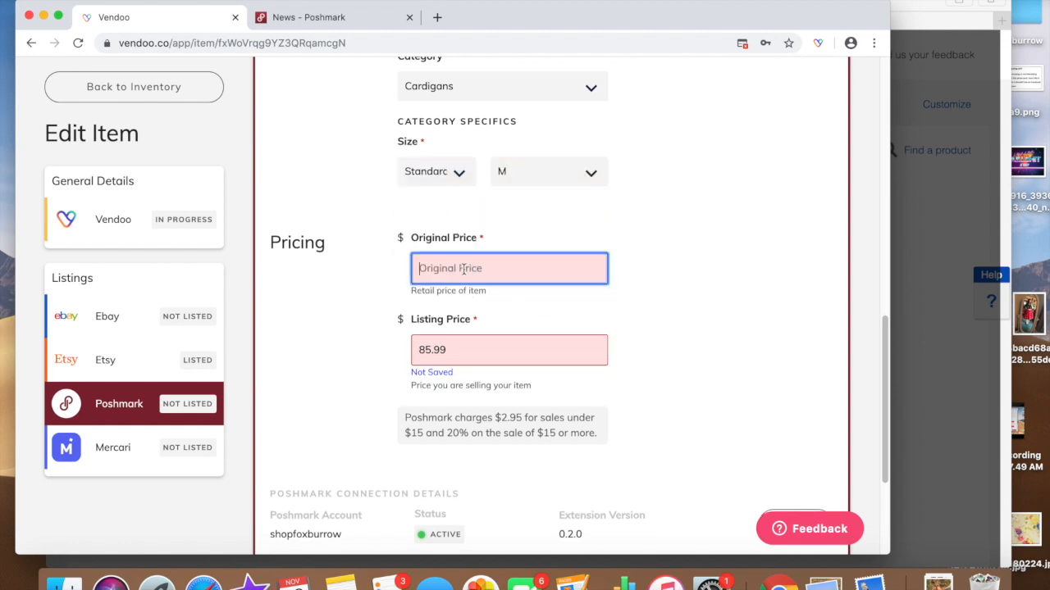
text(0)
click(677, 283)
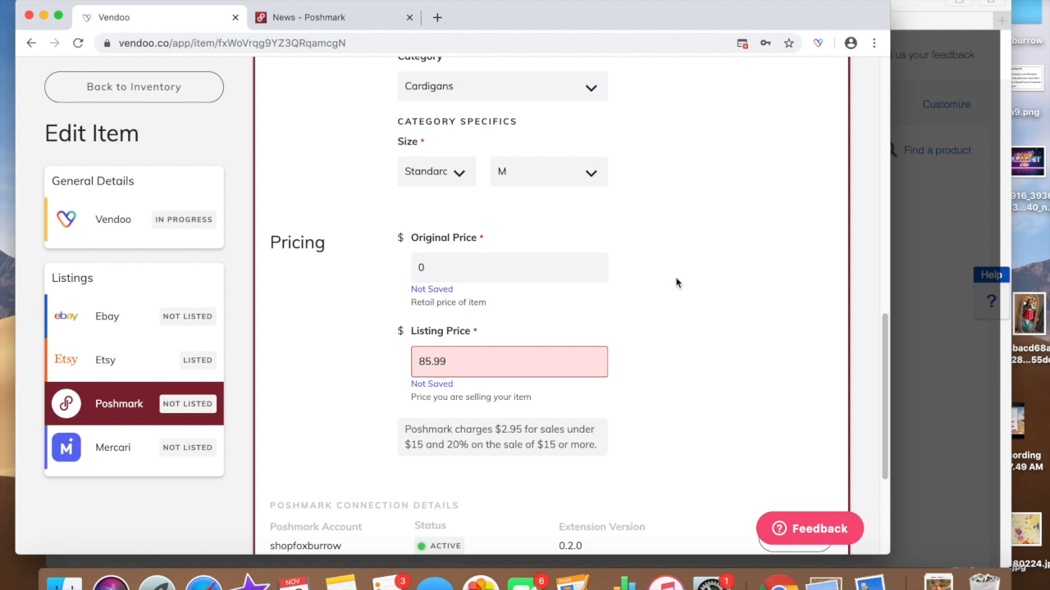
drag(424, 363, 512, 363)
text(6)
click(628, 293)
Submit the completed cardigan listing to Poshmark
scroll(628, 292, down, 5)
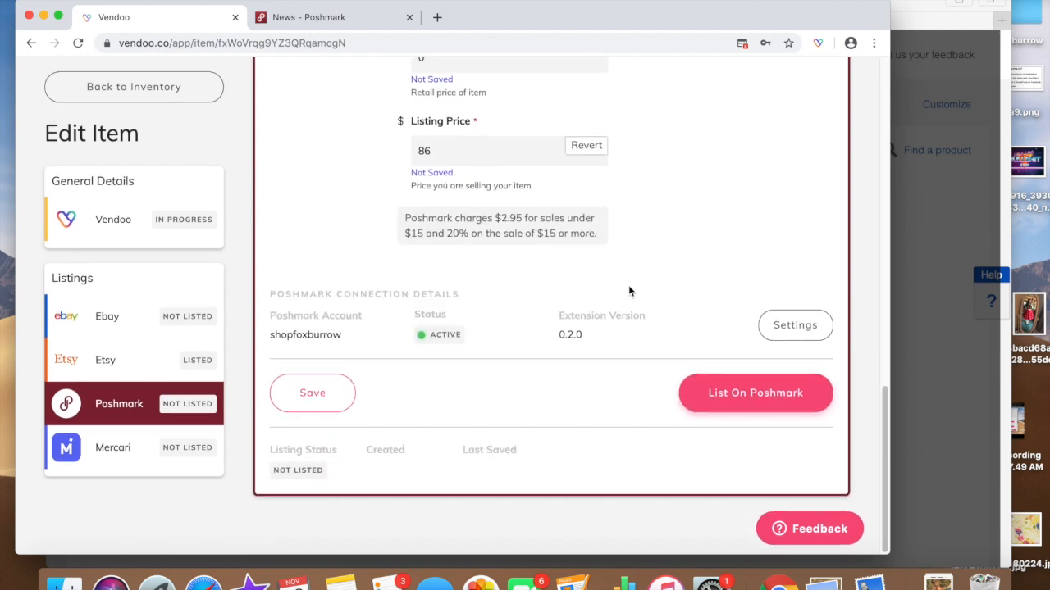
click(760, 391)
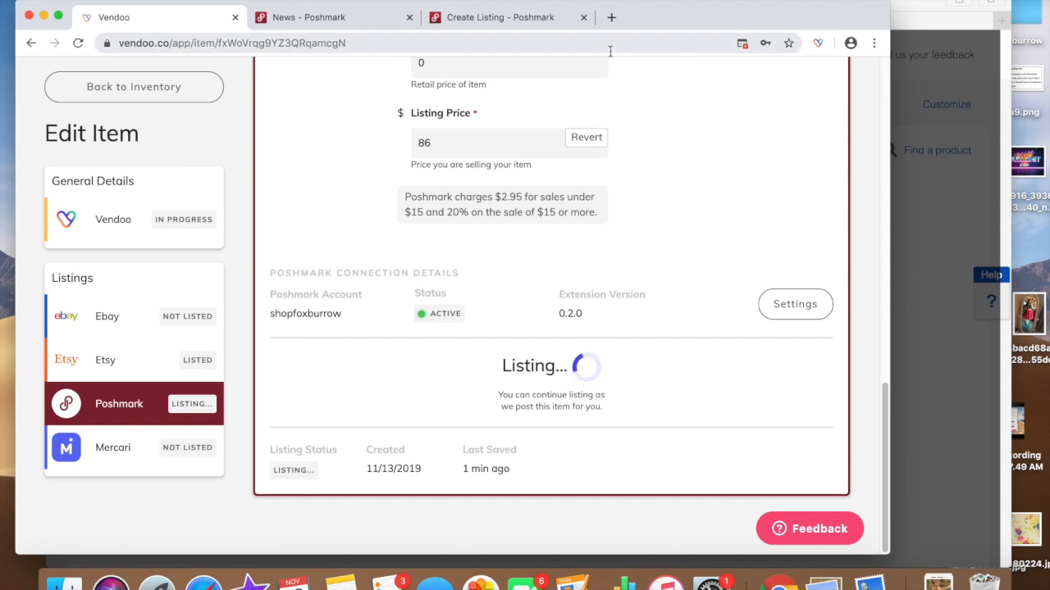
Switch to Poshmark, go to the shop's own closet and open the new embroidered cardigan listing
click(362, 17)
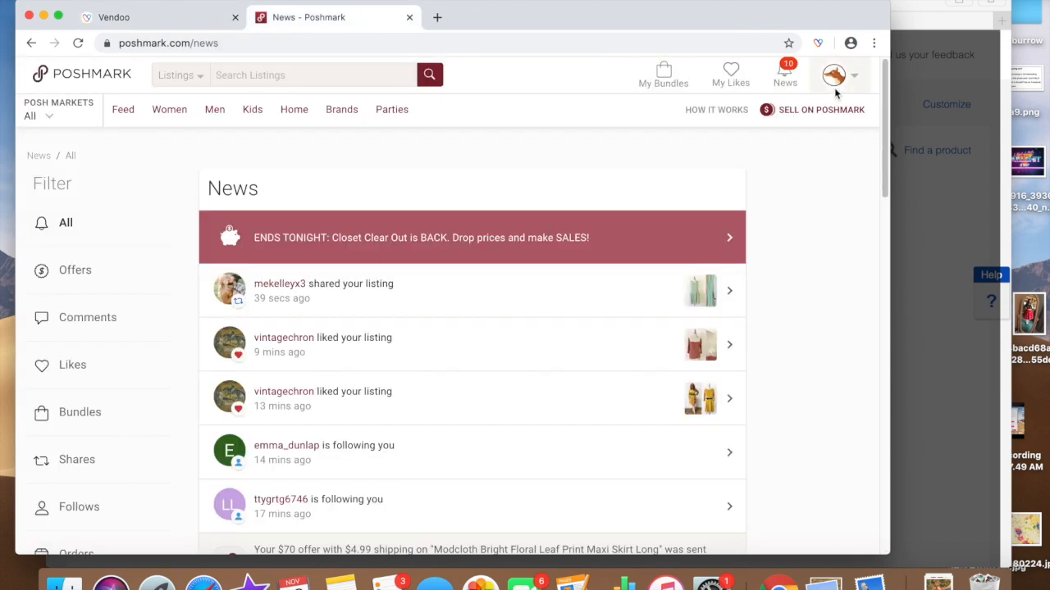
mouse_move(834, 84)
click(803, 120)
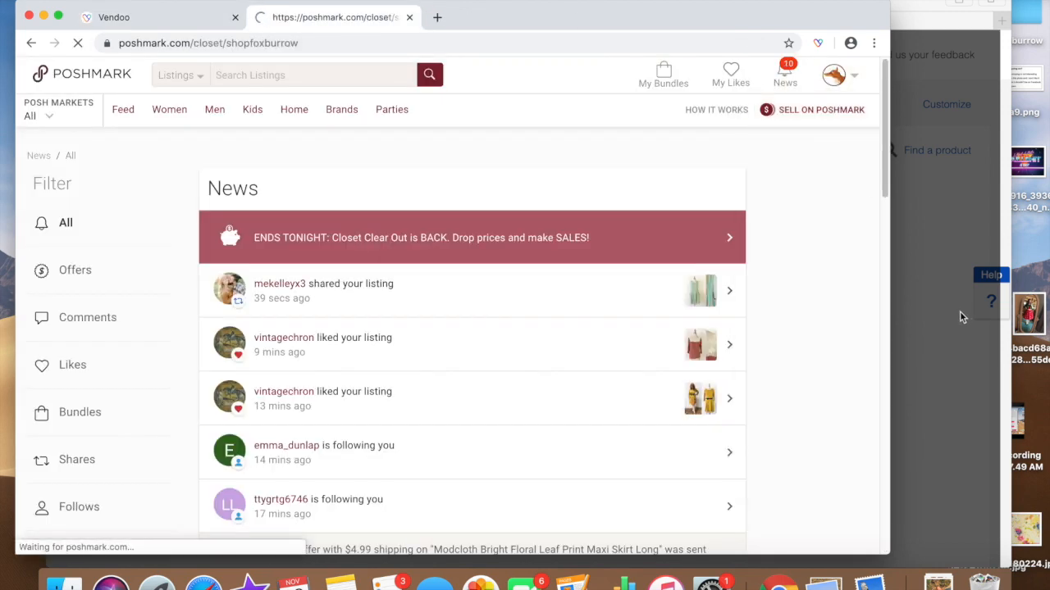
scroll(555, 450, down, 5)
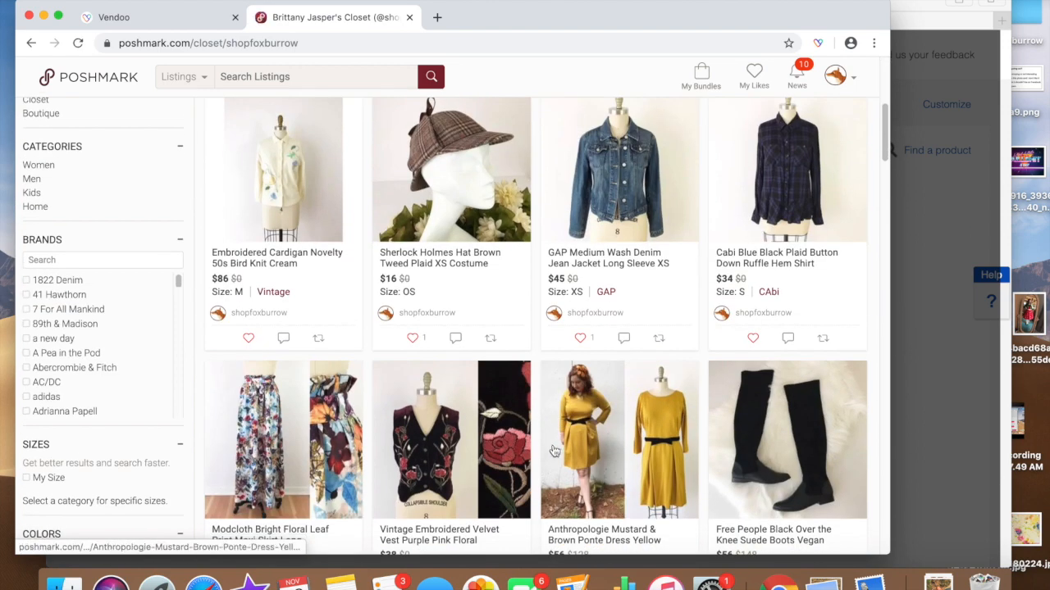
scroll(305, 284, up, 1)
click(305, 285)
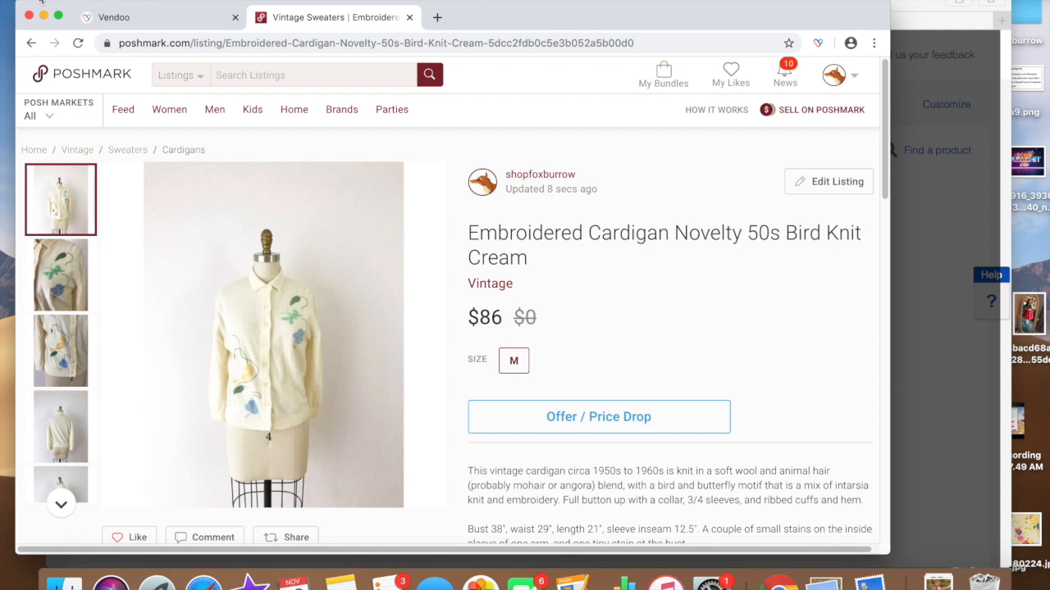
Return to the closet, reopen the cardigan listing and check its description, back-view photo and bird embroidery close-up
click(33, 43)
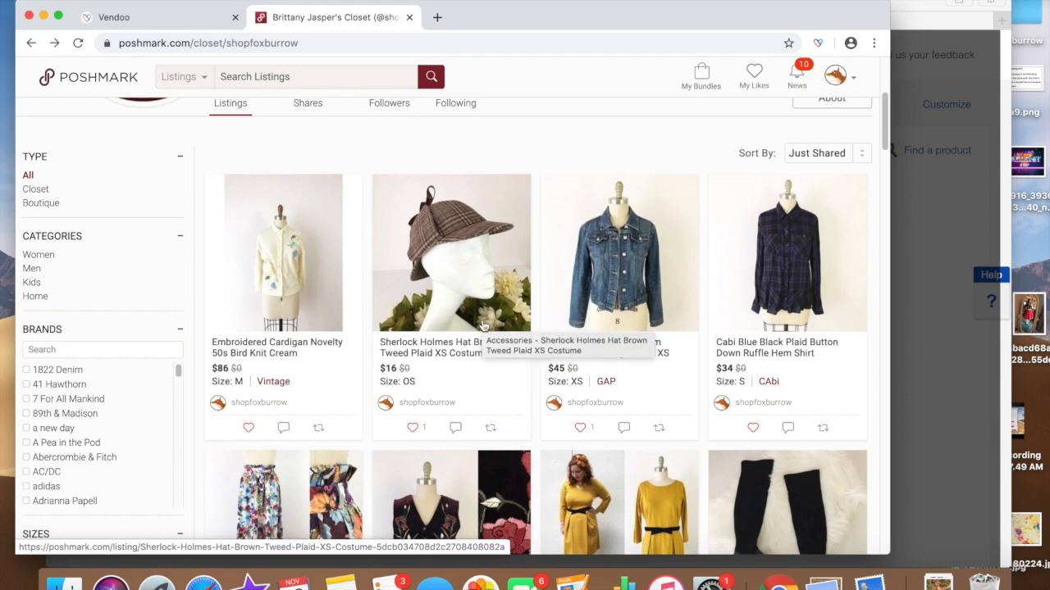
click(334, 412)
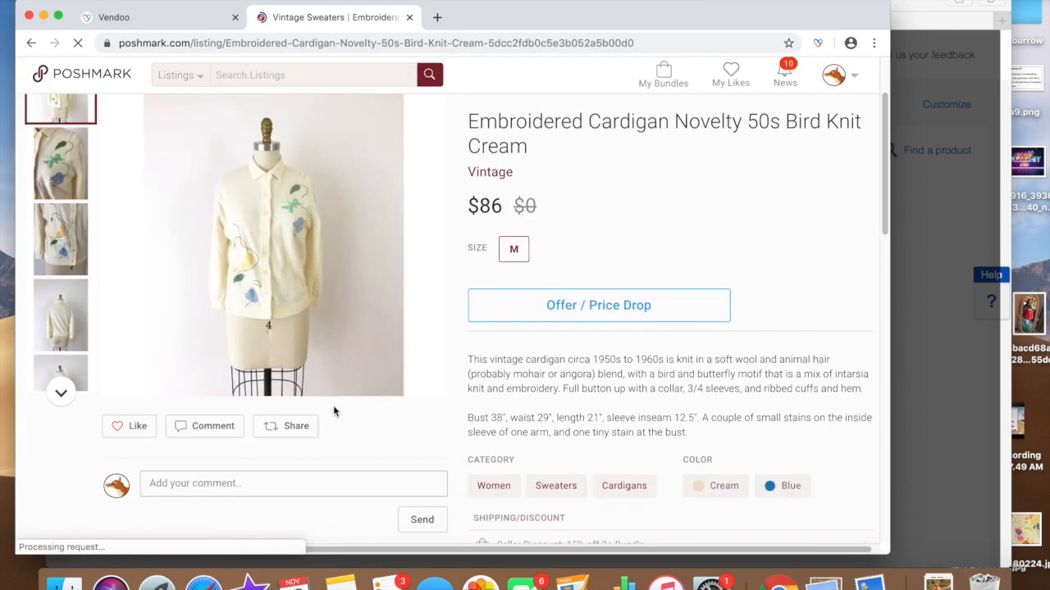
scroll(334, 410, down, 5)
scroll(333, 411, up, 5)
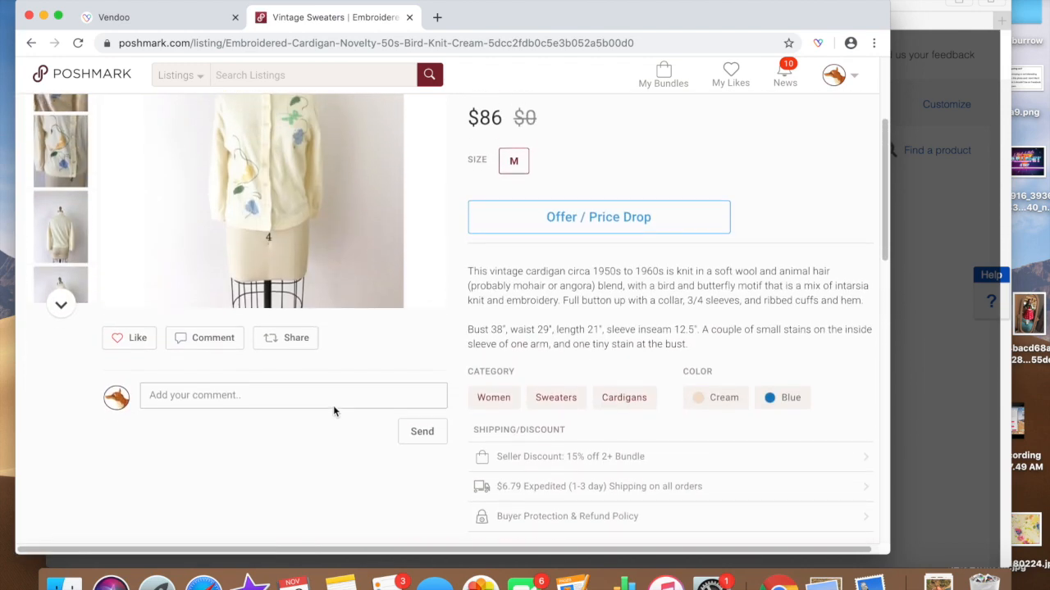
click(63, 421)
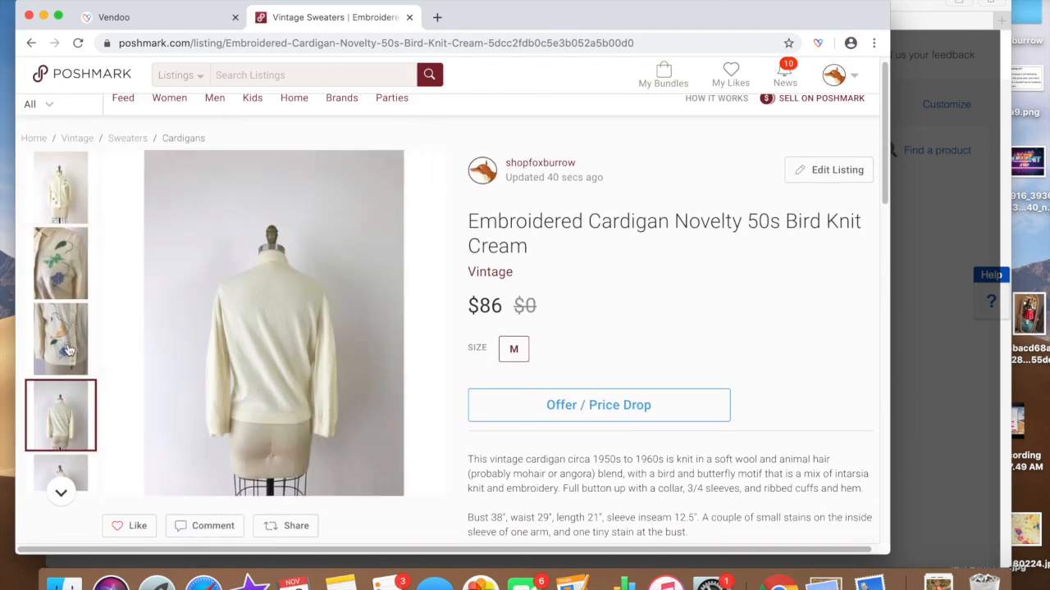
click(69, 349)
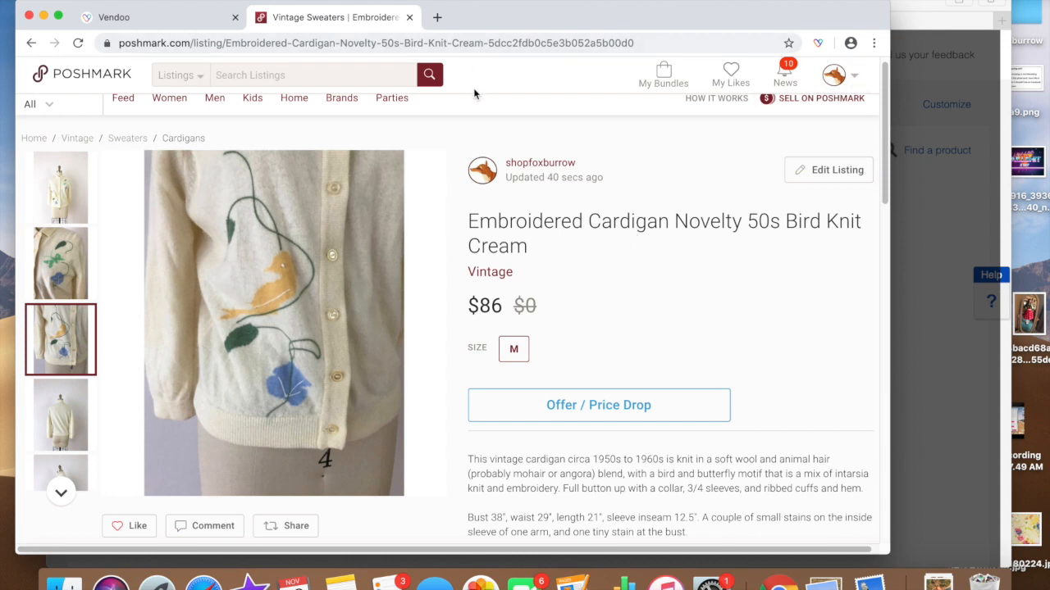
Switch back to Vendoo and leave the cardigan's edit page for the inventory
click(174, 20)
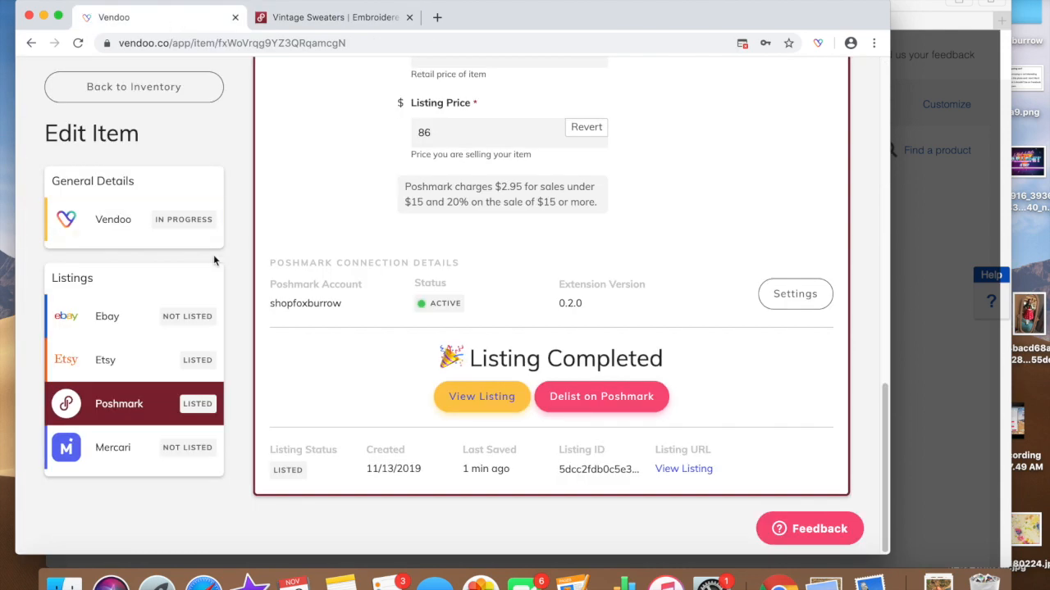
scroll(213, 254, up, 15)
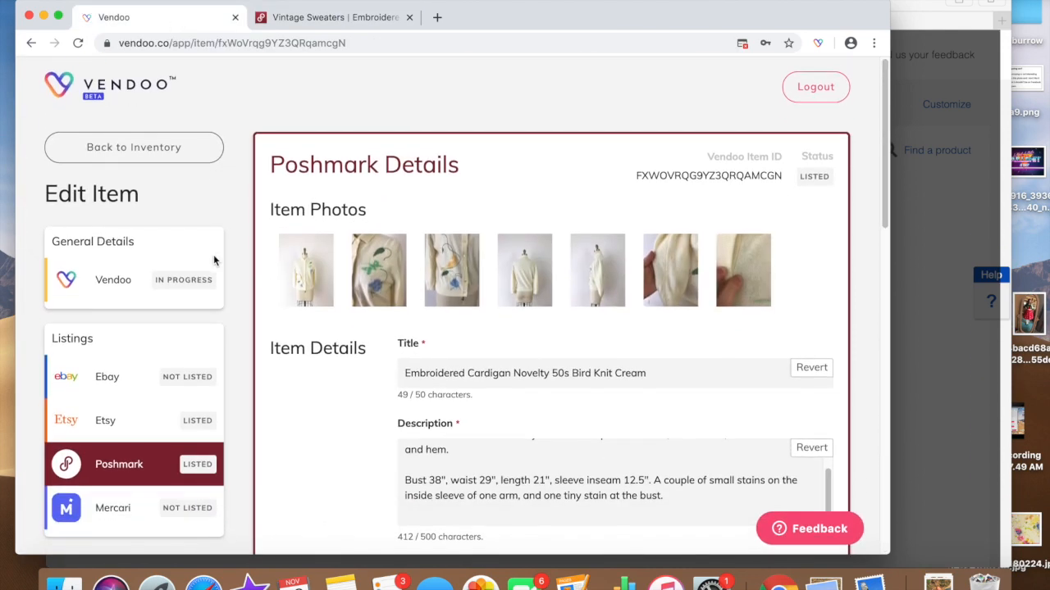
click(158, 149)
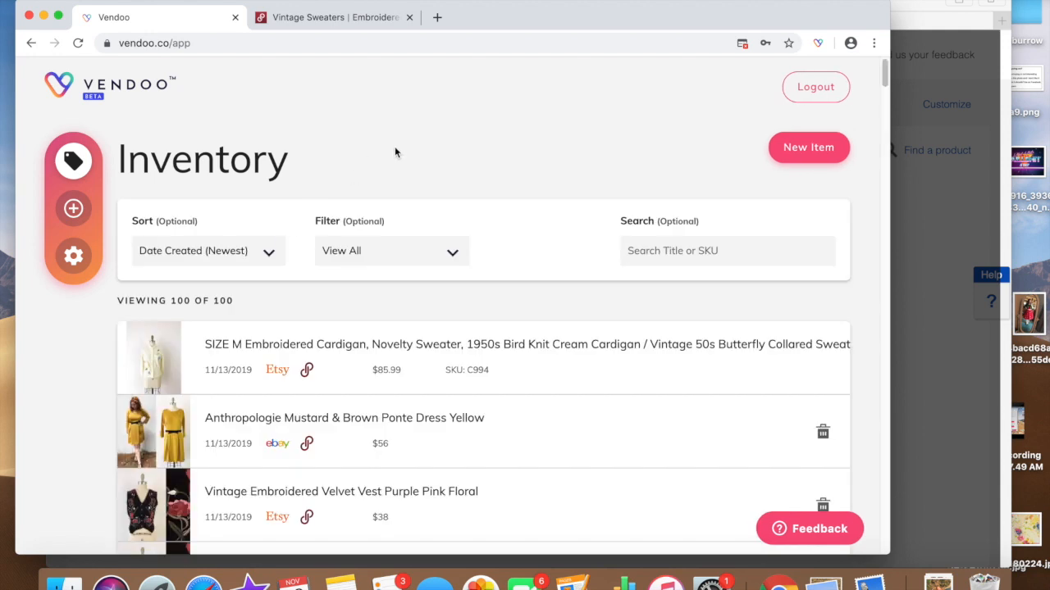
Look through the inventory list to examine which marketplaces each item is listed on, ending back at the newest items
scroll(394, 152, down, 1)
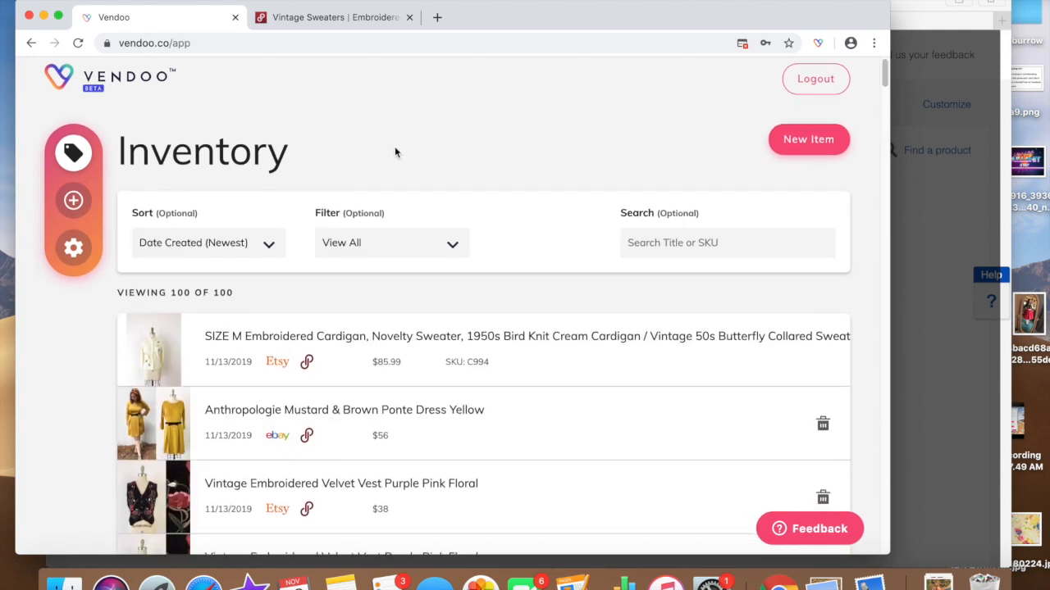
scroll(394, 152, down, 3)
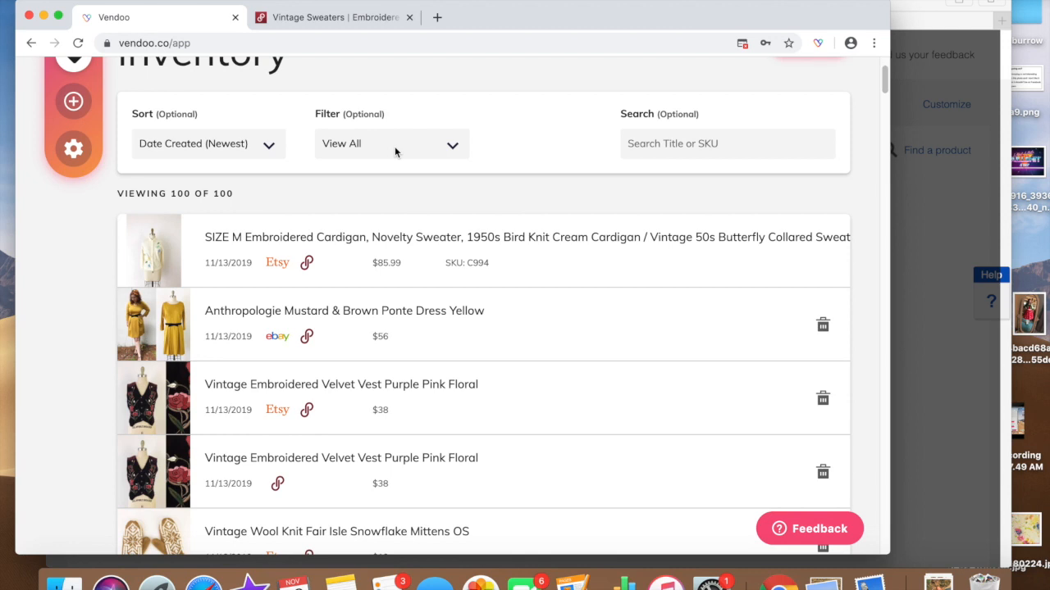
scroll(394, 149, up, 3)
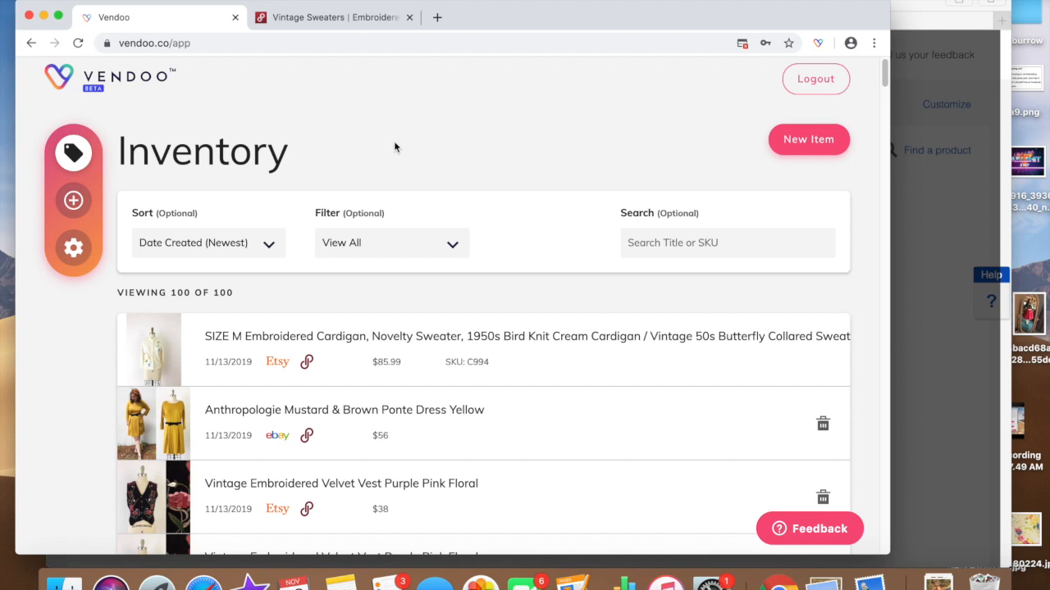
scroll(395, 147, down, 1)
scroll(395, 148, up, 1)
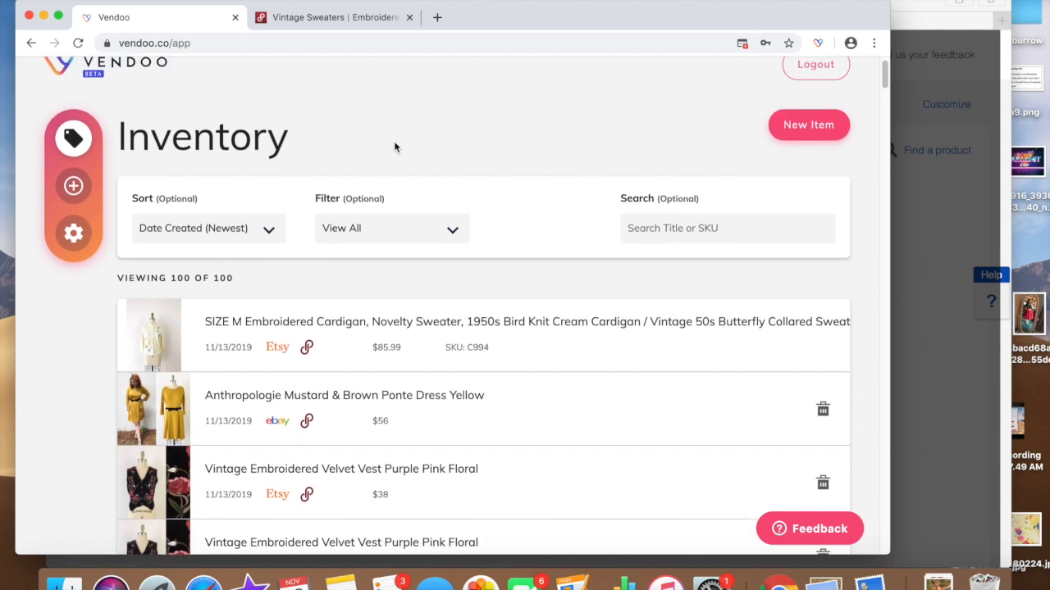
scroll(395, 147, down, 20)
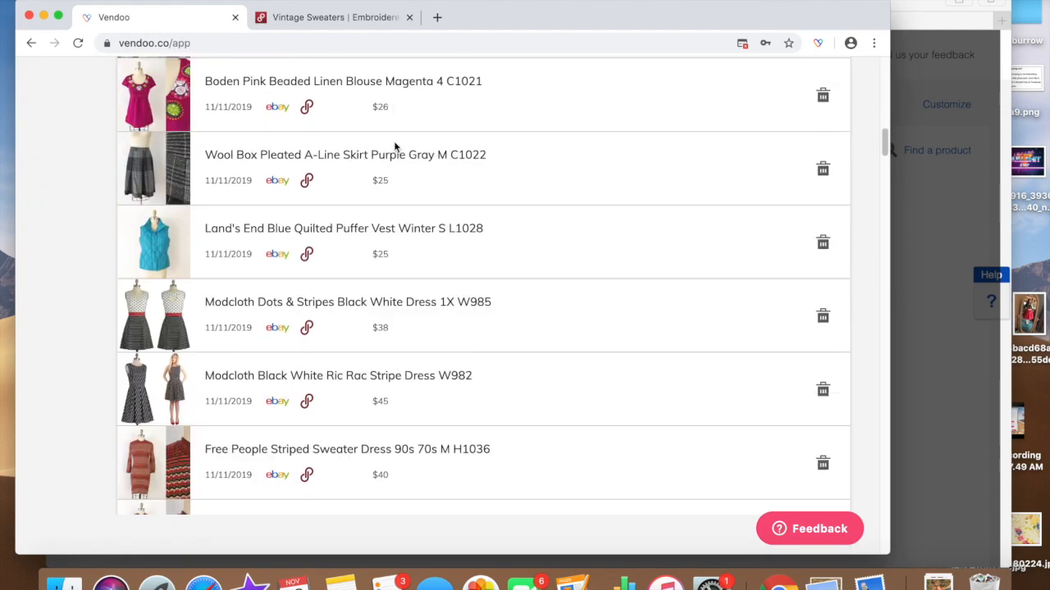
drag(883, 239, 852, 3)
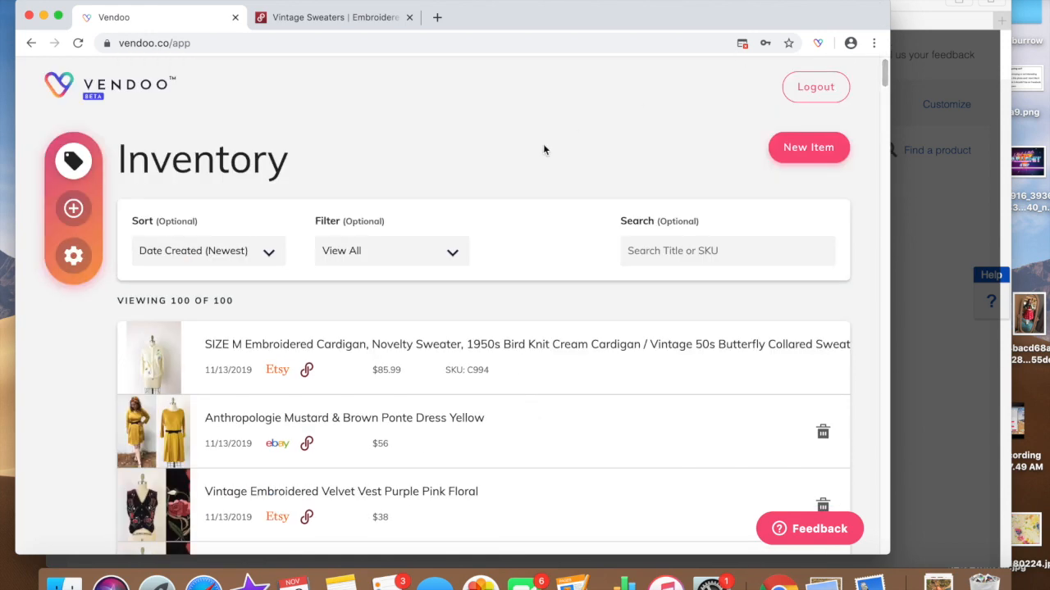